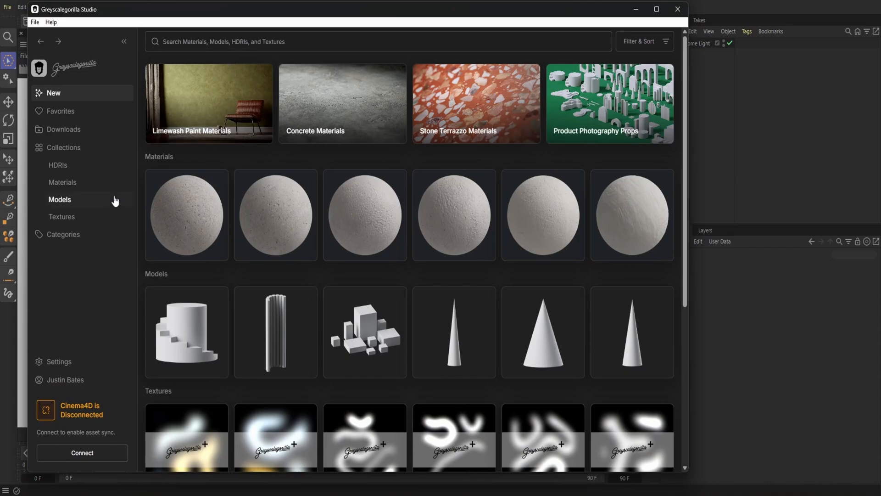
Search the asset library for "living room" and browse the resulting furniture and decor models.
left_click(62, 200)
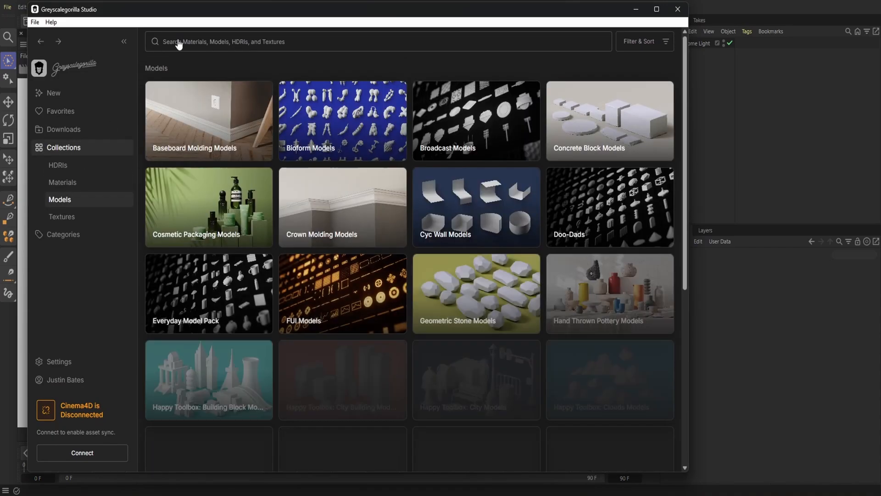
left_click(179, 42)
type("l")
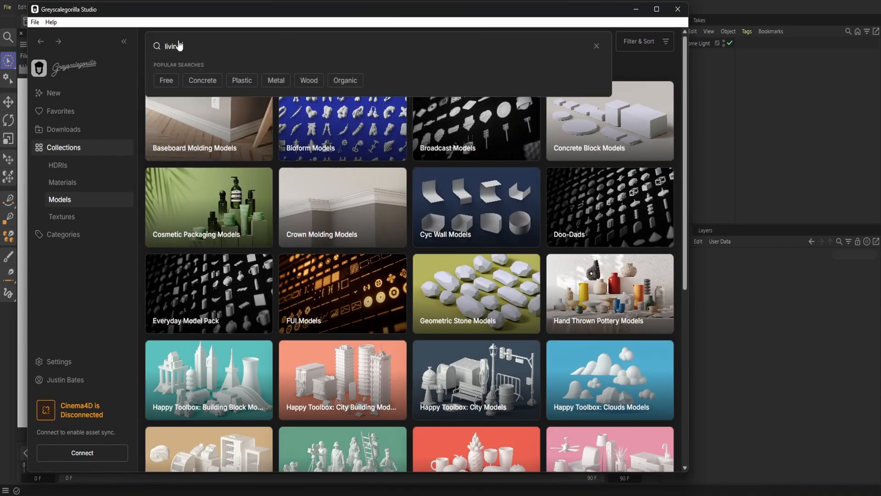
type("iving room")
key("Return")
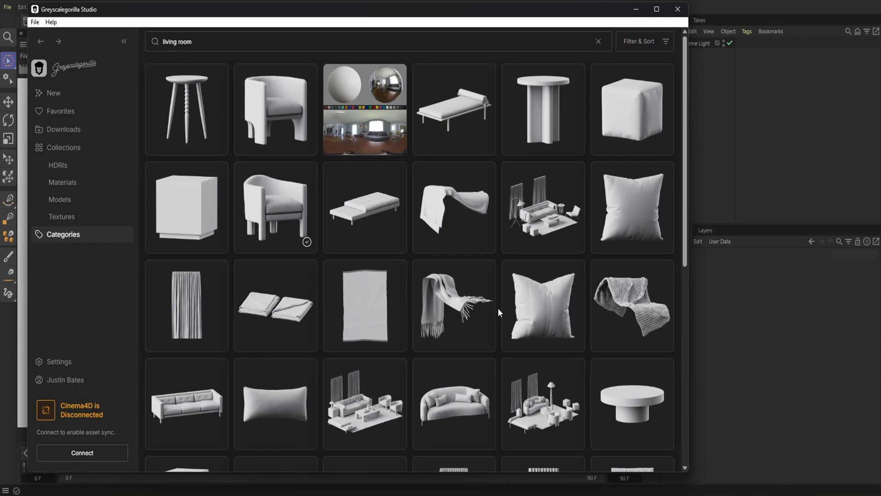
scroll(499, 310, "down", 1)
scroll(498, 311, "down", 1)
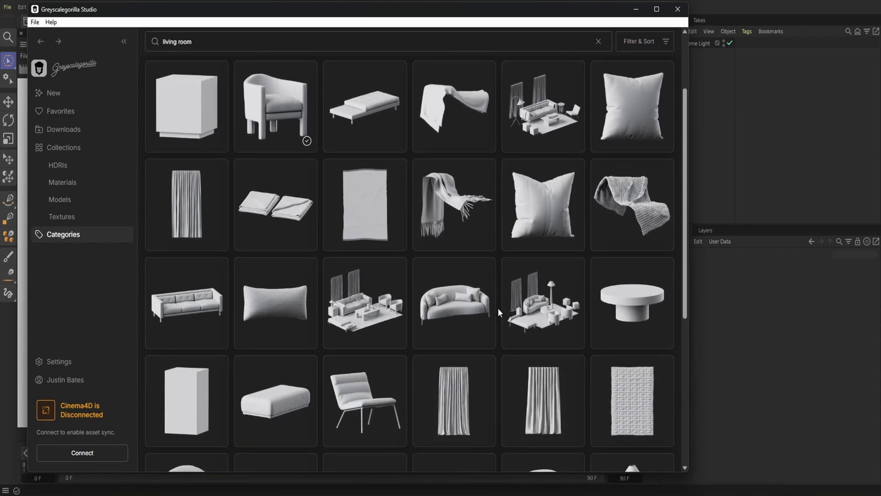
scroll(498, 310, "down", 2)
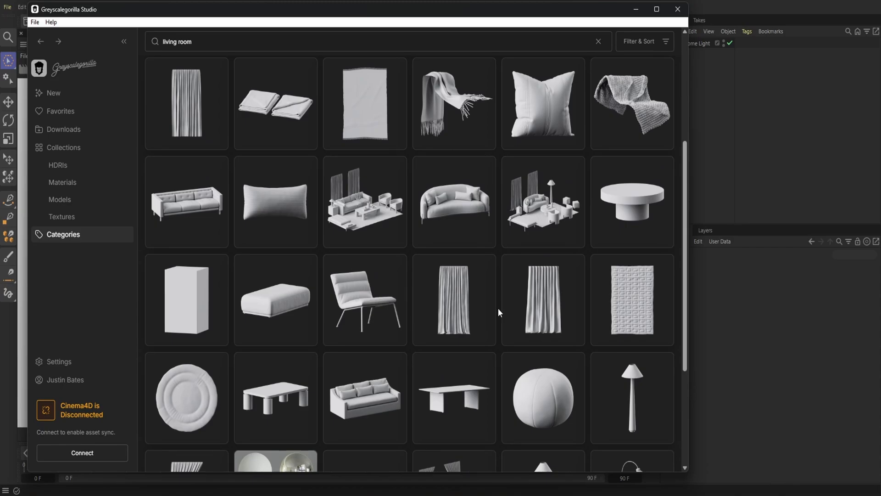
scroll(499, 309, "down", 4)
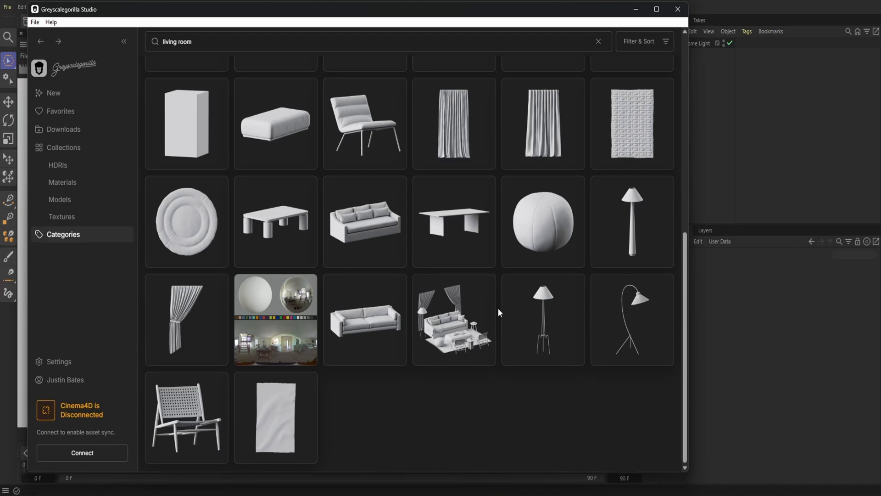
scroll(498, 307, "up", 5)
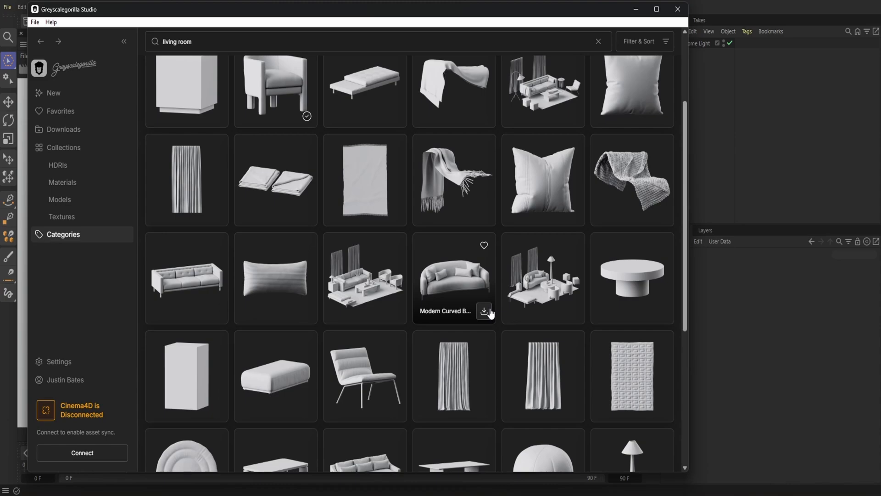
scroll(491, 313, "up", 3)
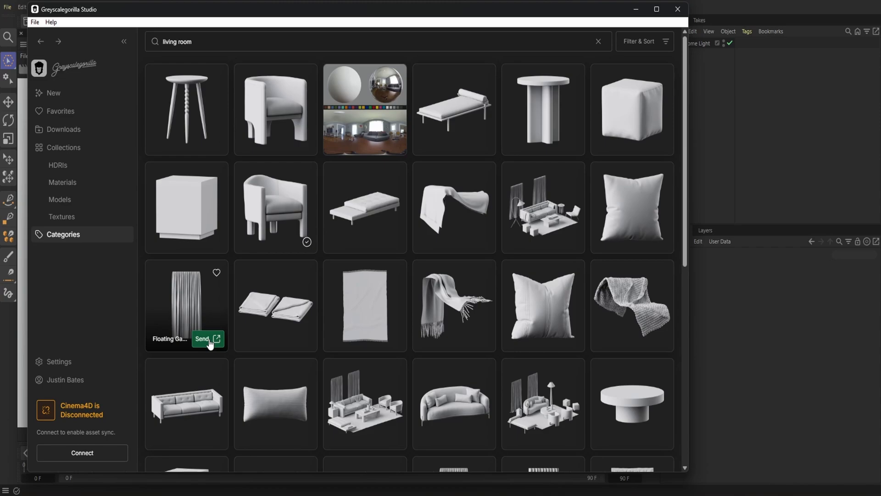
Send the Floating Gathered Curtain, Curved Club Chair, Knit Throw Blanket and Knife Edge Throw Pillow to Cinema 4D, then switch to it.
left_click(208, 339)
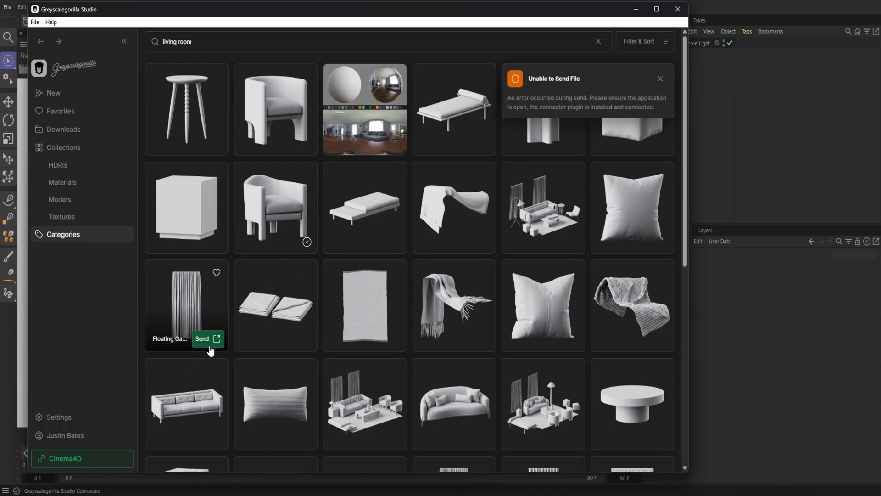
left_click(207, 340)
left_click(297, 241)
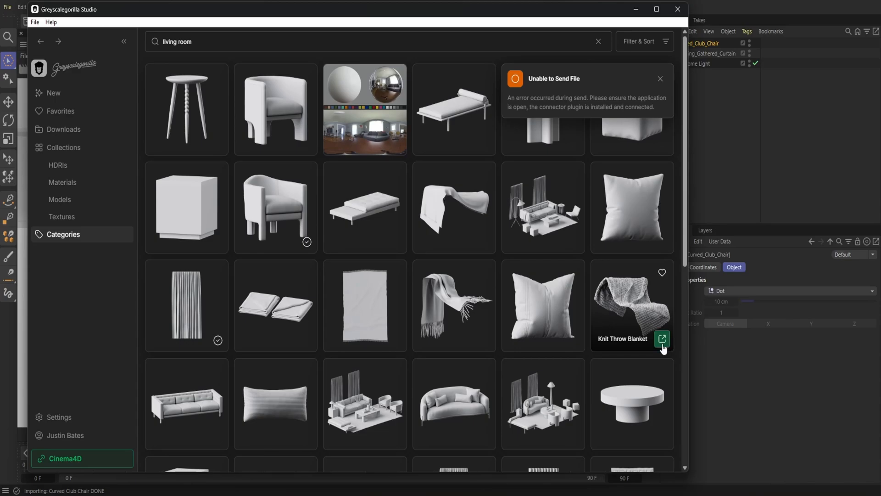
left_click(572, 303)
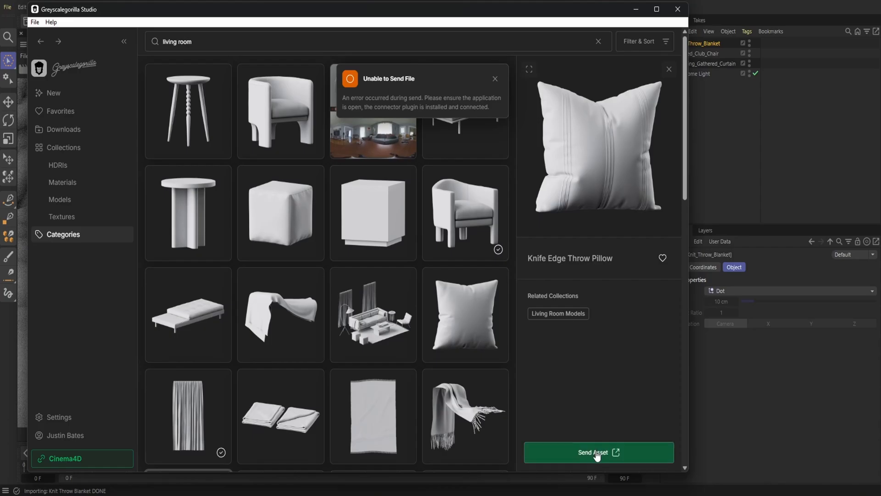
left_click(597, 452)
left_click(636, 9)
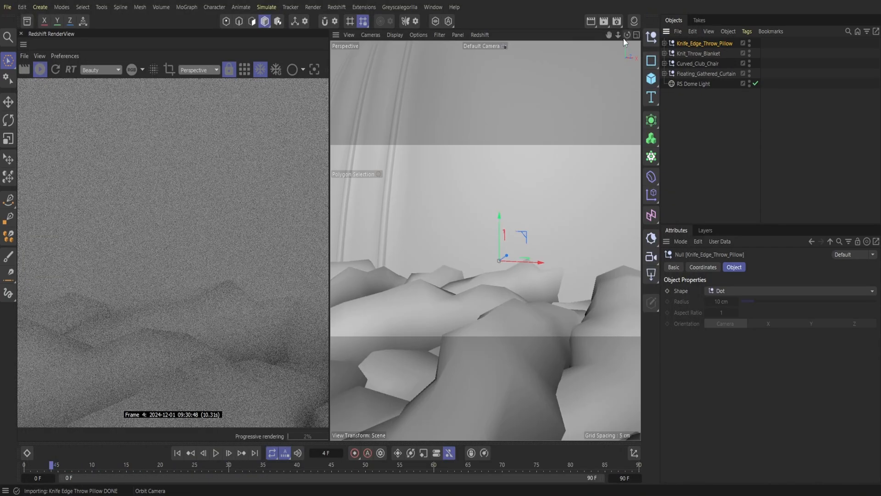
Move the Curved_Club_Chair forward, clear of the curtain, and rotate it about its vertical axis to stand at an angle.
left_click_drag(619, 35, 617, 34)
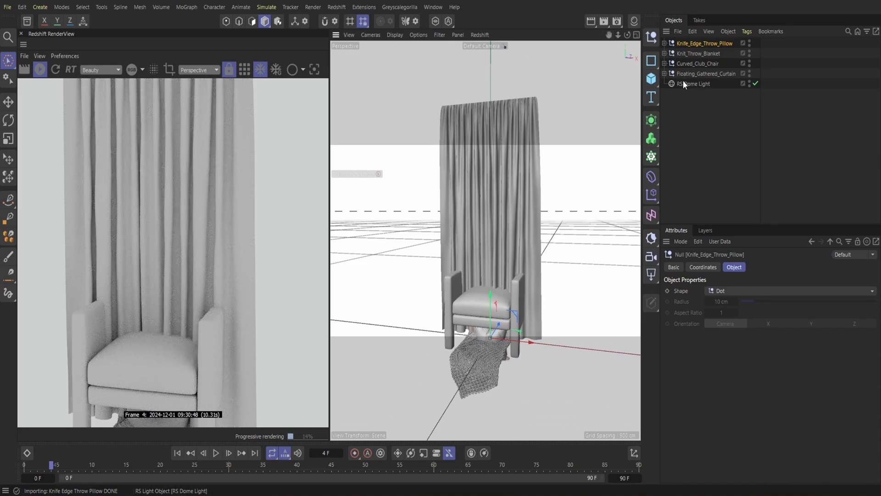
left_click(709, 63)
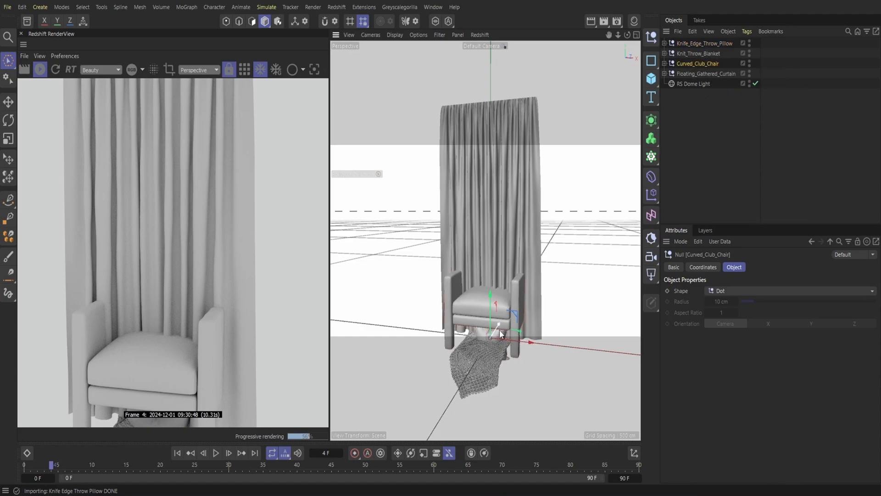
left_click_drag(491, 336, 484, 340)
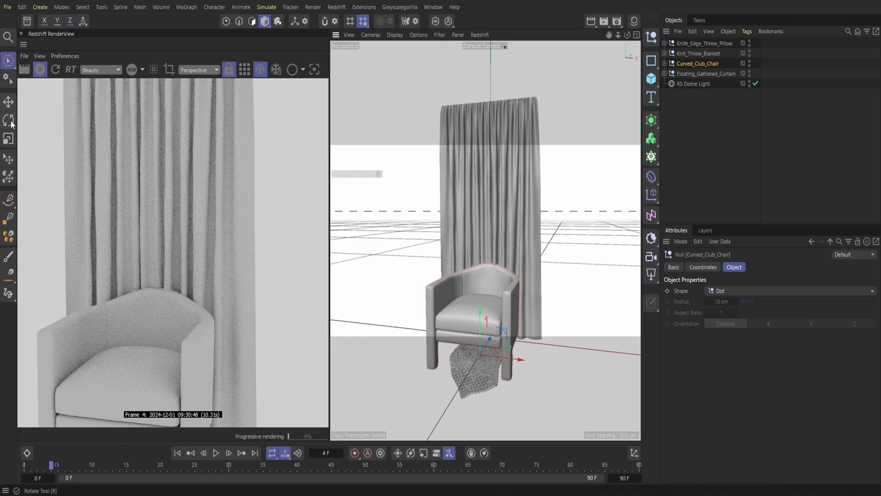
key("r")
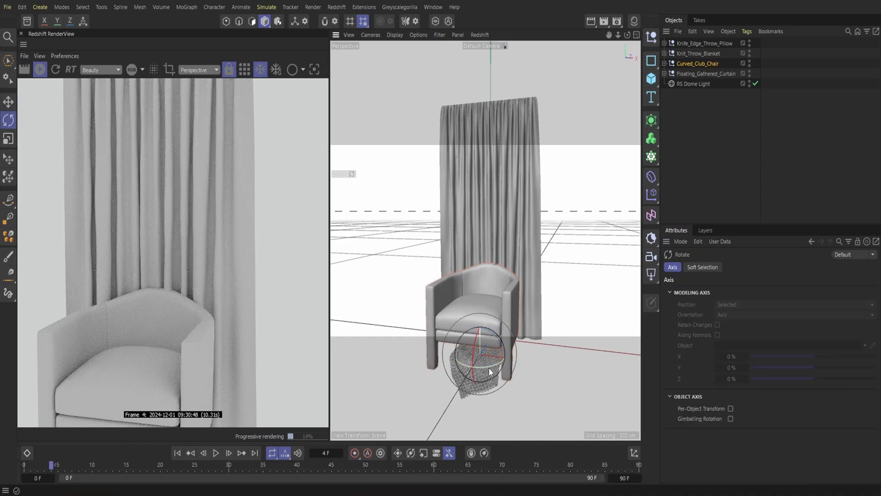
left_click_drag(490, 370, 535, 348)
key("e")
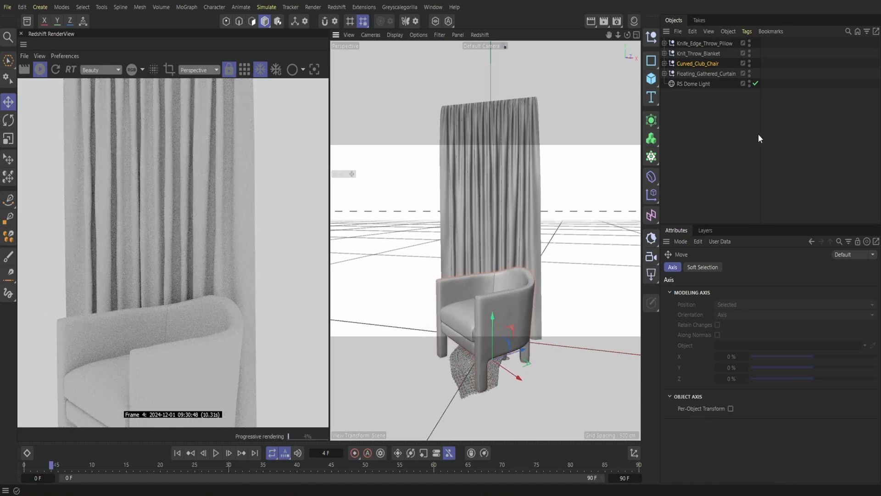
Set the render output to the portrait print preset Letter, 8.5 by 11 inches at 300 DPI.
left_click_drag(618, 37, 613, 9)
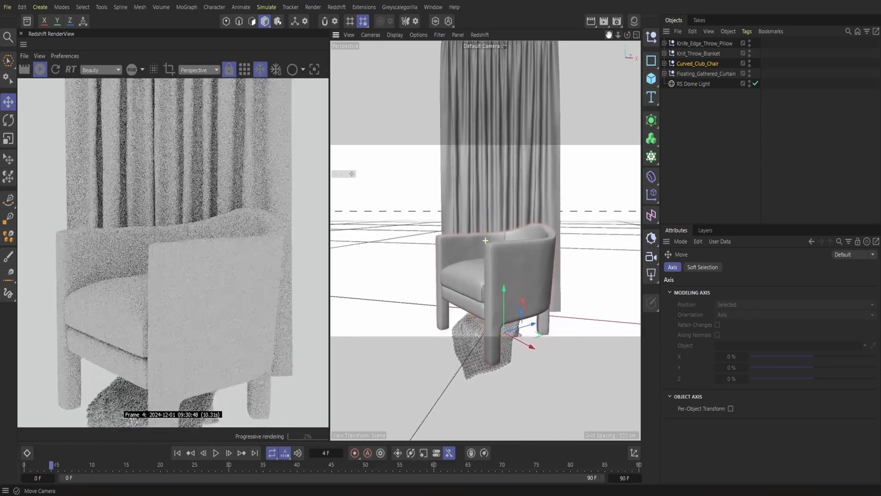
left_click(618, 22)
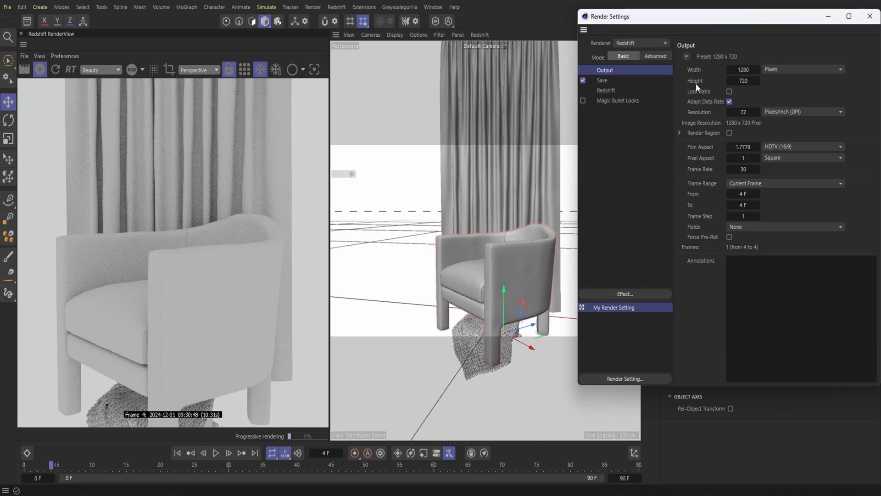
left_click(614, 90)
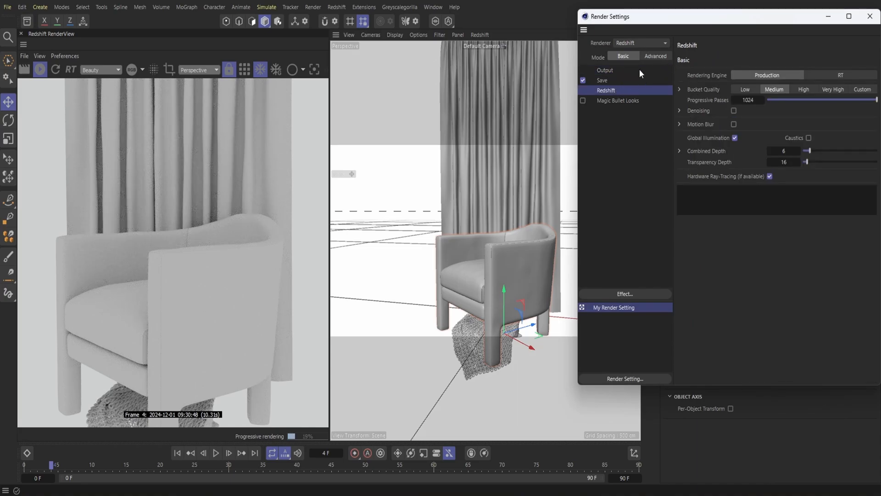
left_click(619, 71)
left_click(687, 56)
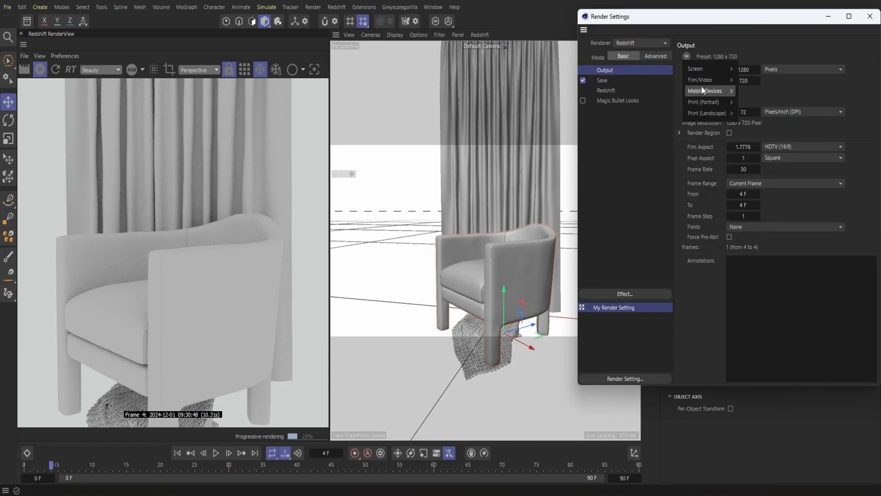
mouse_move(711, 101)
left_click(744, 105)
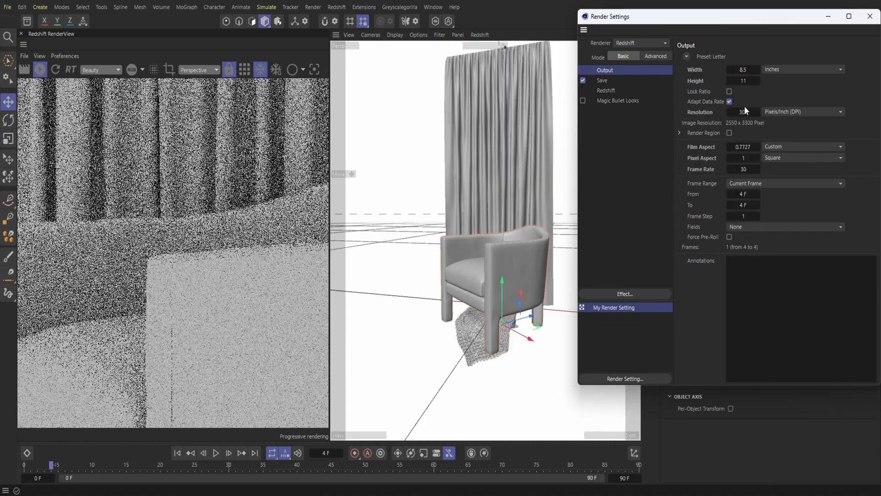
Scale the Redshift render preview to Fit Window and close the render settings.
left_click(325, 68)
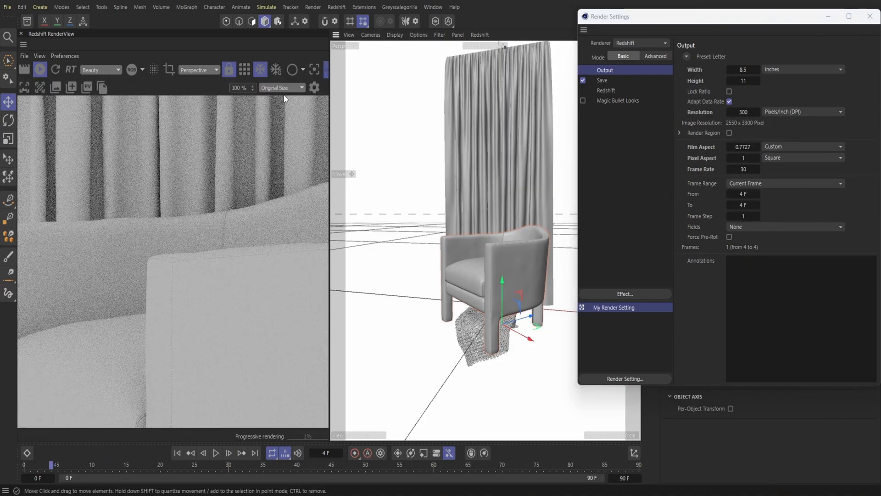
left_click(282, 108)
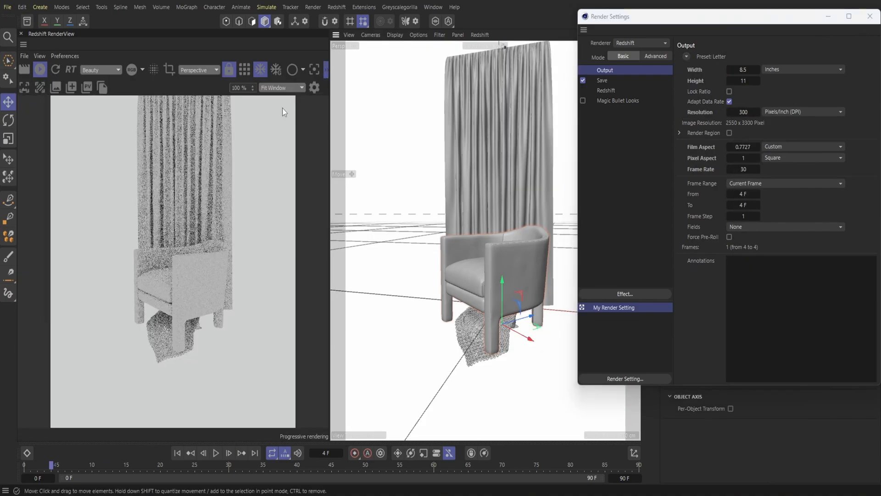
left_click(870, 17)
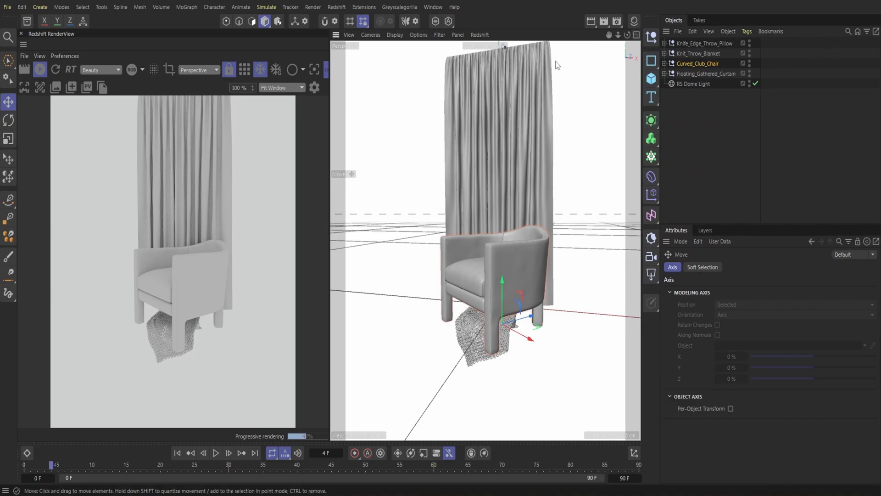
Add a Redshift camera with a 200 mm focal length and frame it closely on the chair in front of the curtain.
left_click(336, 7)
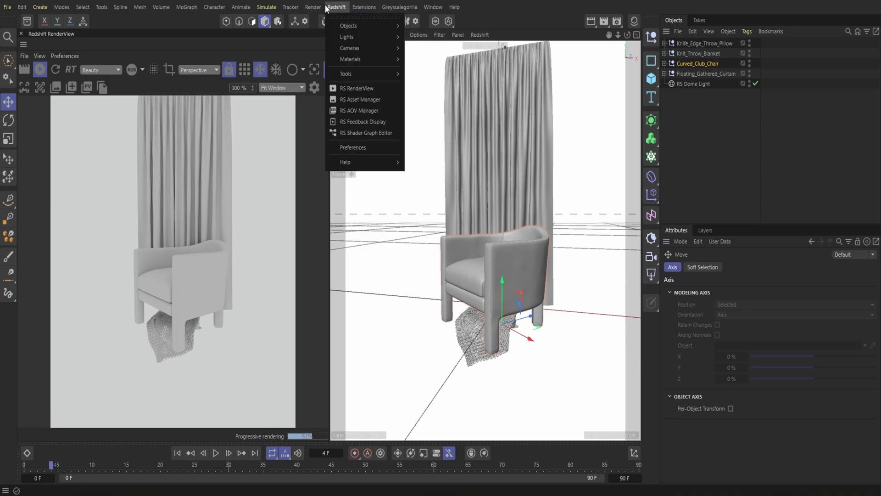
mouse_move(384, 47)
left_click(417, 55)
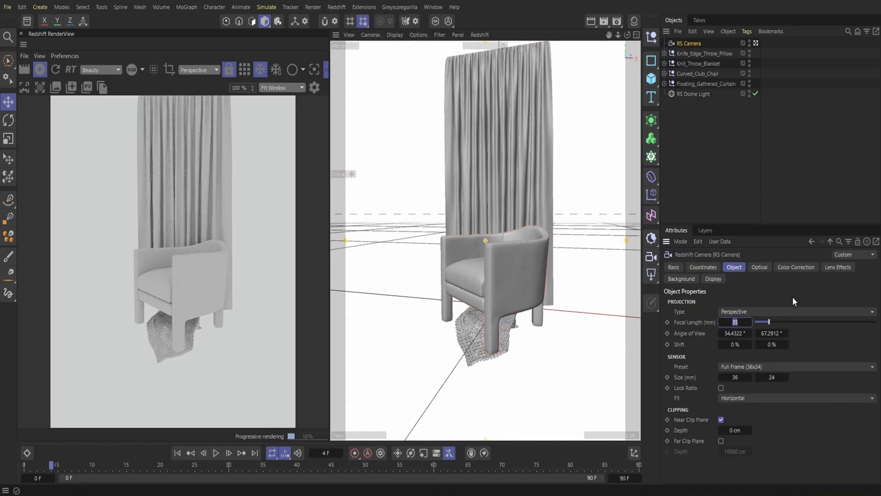
type("200")
key("Return")
left_click_drag(618, 34, 598, 67)
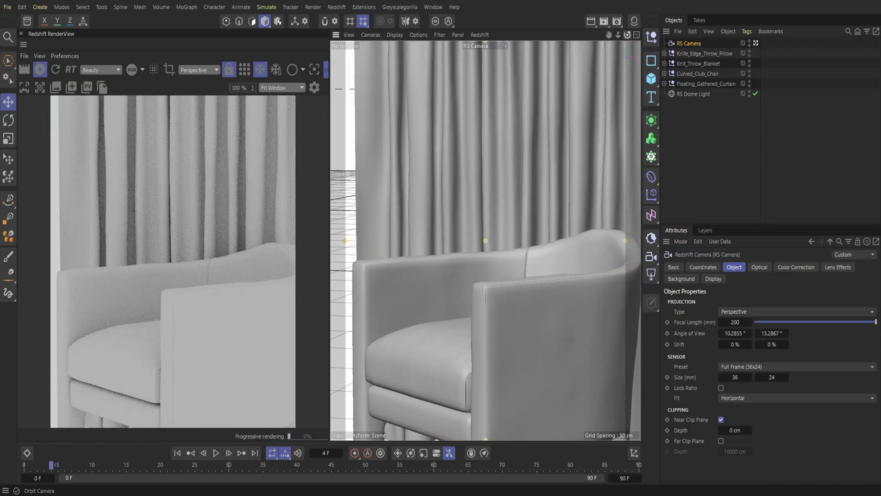
left_click_drag(628, 36, 607, 36)
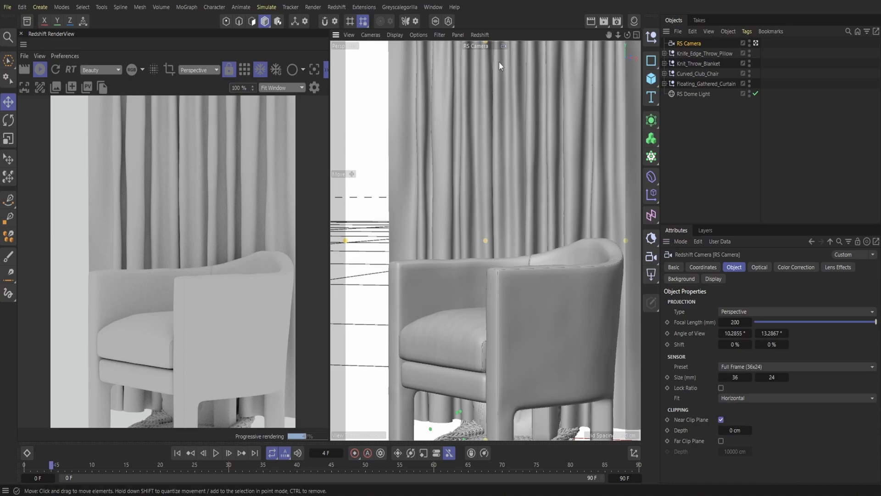
Return the viewport to the Default Camera and set the render preview to look through RS Camera.
left_click(489, 45)
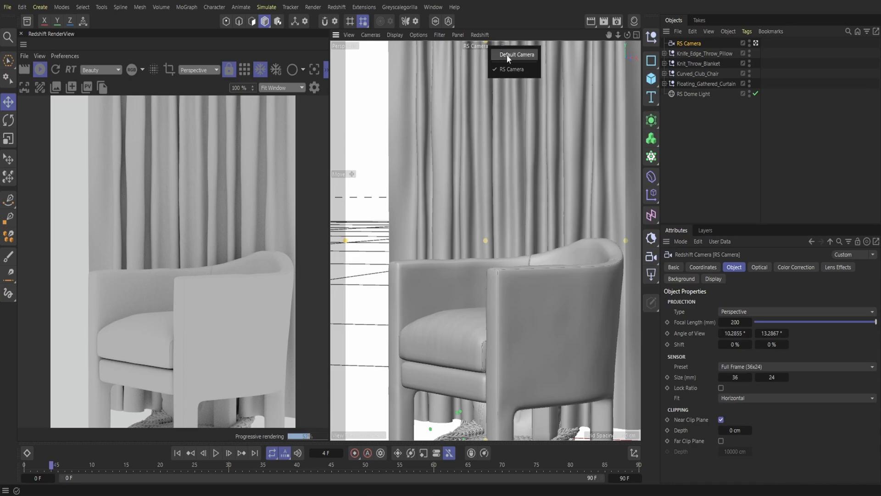
left_click(506, 54)
left_click(198, 70)
left_click(197, 102)
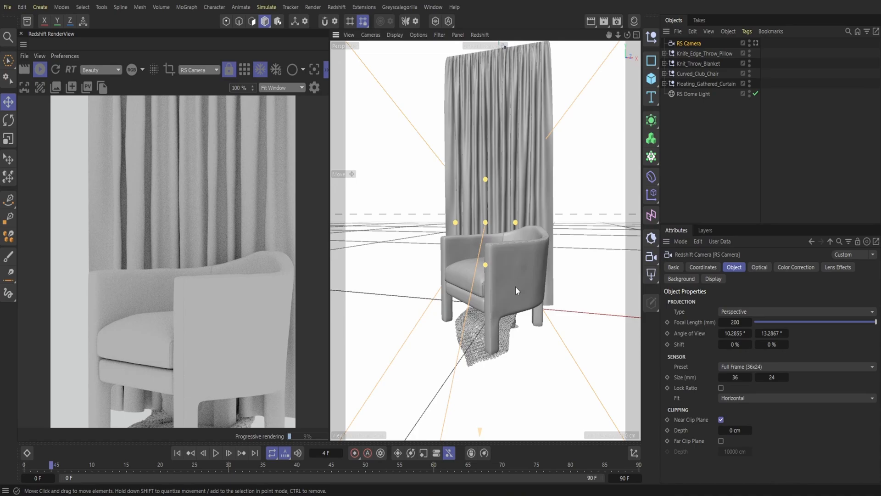
Raise the Knife_Edge_Throw_Pillow to seat level and move it forward onto the club chair's seat.
left_click(699, 54)
left_click_drag(500, 282, 501, 196)
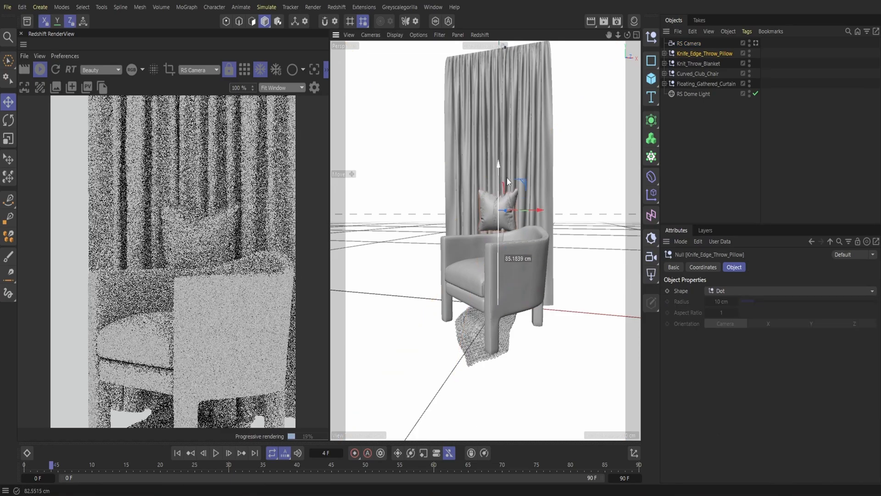
left_click_drag(627, 37, 643, 76)
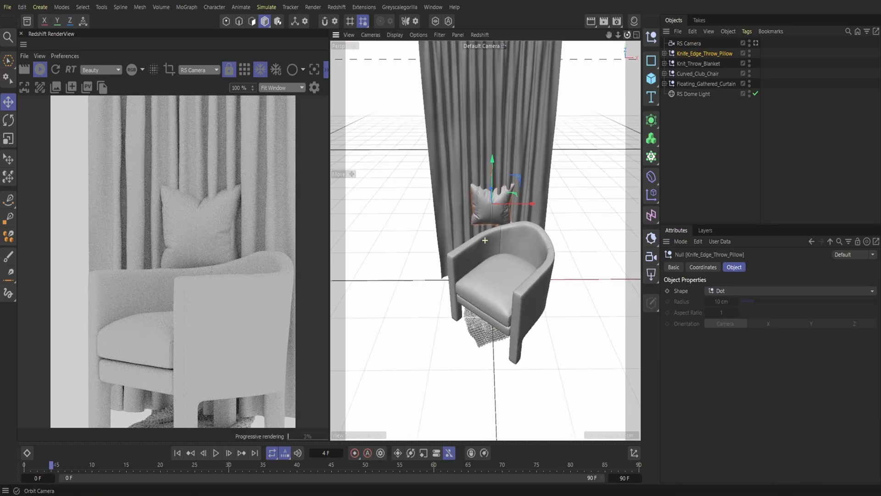
left_click_drag(628, 36, 670, 39)
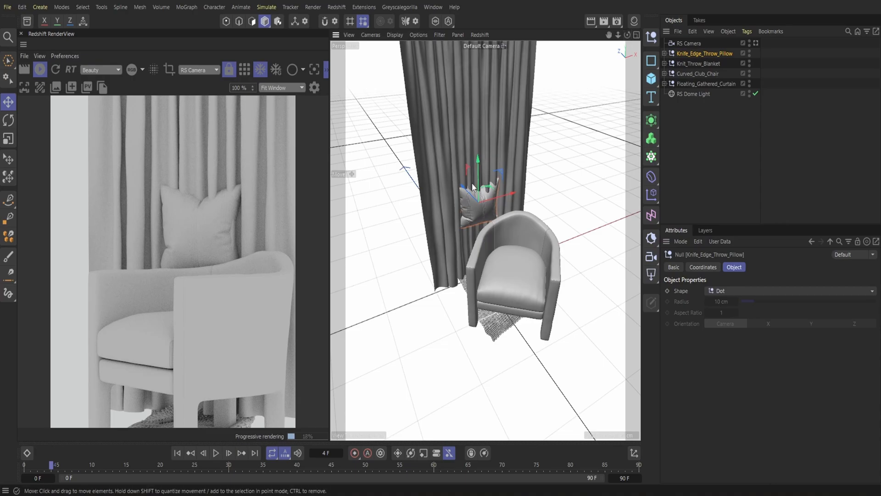
left_click_drag(463, 187, 509, 229)
left_click_drag(627, 36, 535, 2)
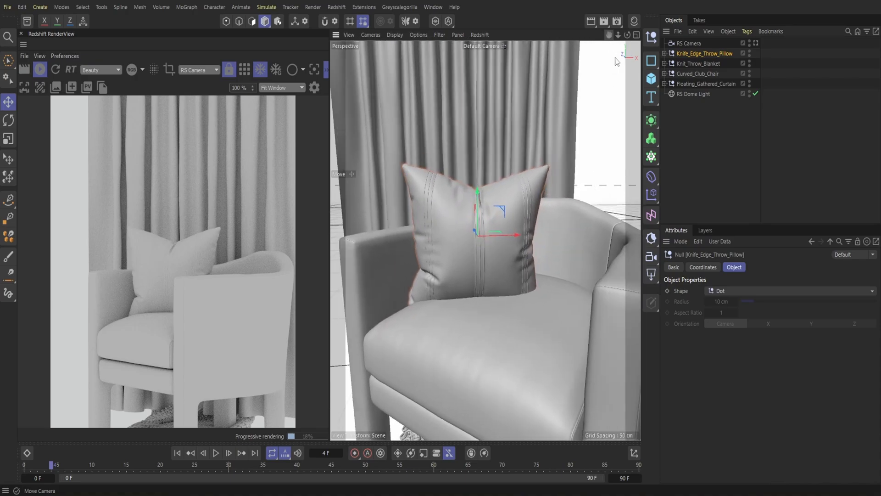
Move the throw pillow across and back on the seat and tilt it to lean toward the chair's backrest.
left_click_drag(505, 234, 530, 235)
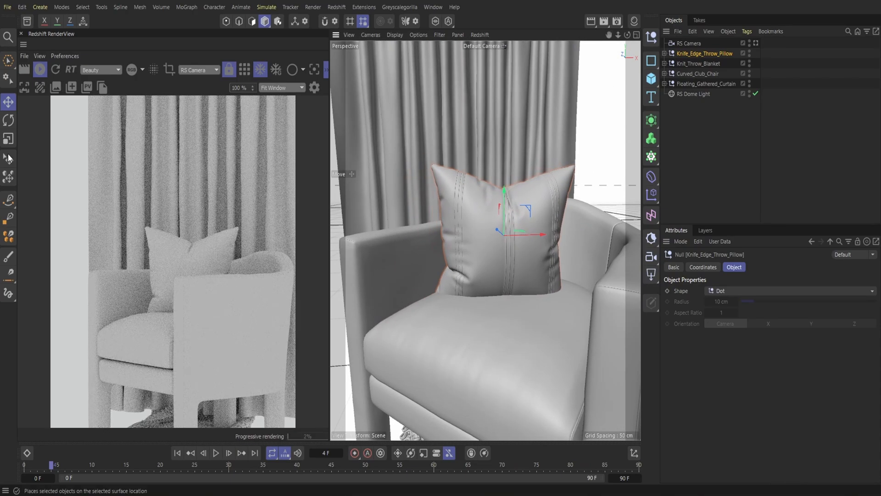
left_click(8, 121)
left_click_drag(627, 36, 698, 64)
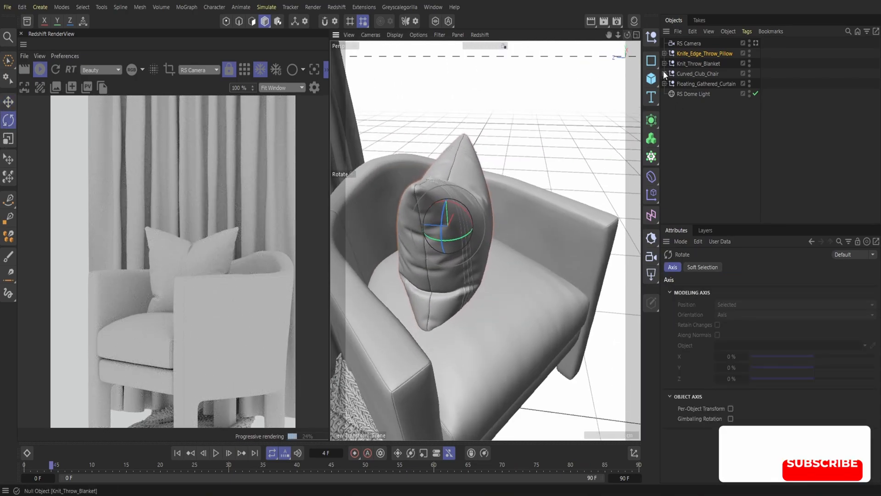
left_click(8, 103)
left_click_drag(457, 235, 432, 212)
left_click(8, 121)
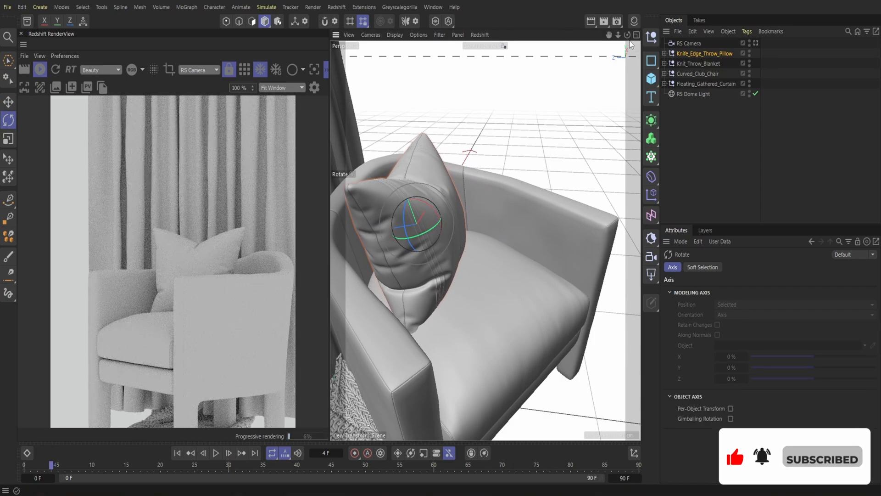
Raise the tilted pillow slightly off the seat cushion and nudge it into place against the inside of the curved backrest.
left_click_drag(627, 35, 596, 55)
left_click(8, 102)
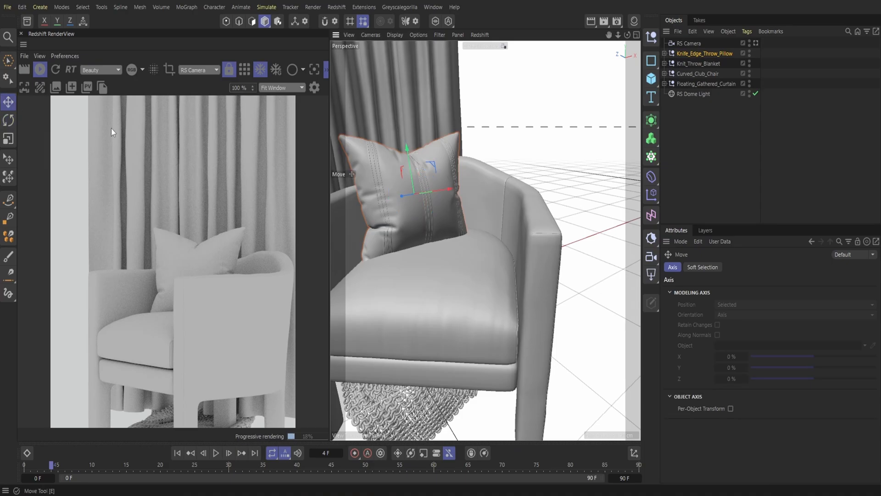
left_click_drag(407, 176, 400, 173)
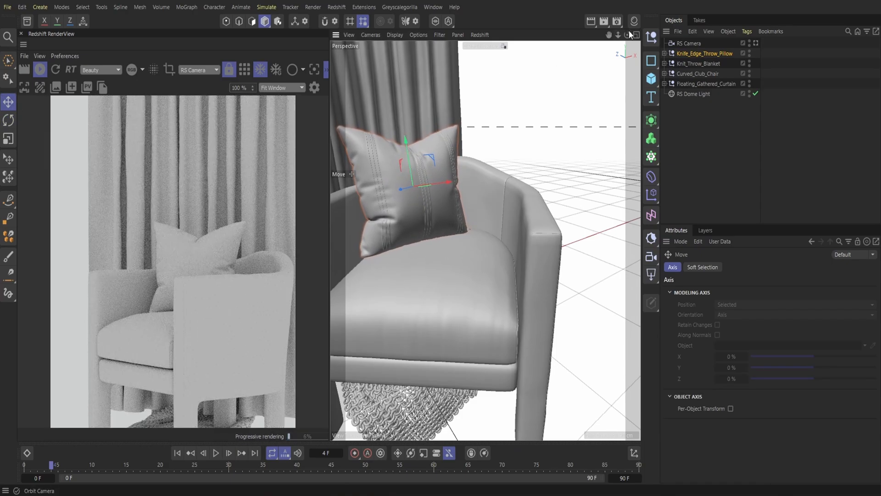
left_click_drag(628, 36, 633, 43)
left_click_drag(413, 198, 444, 317, "alt")
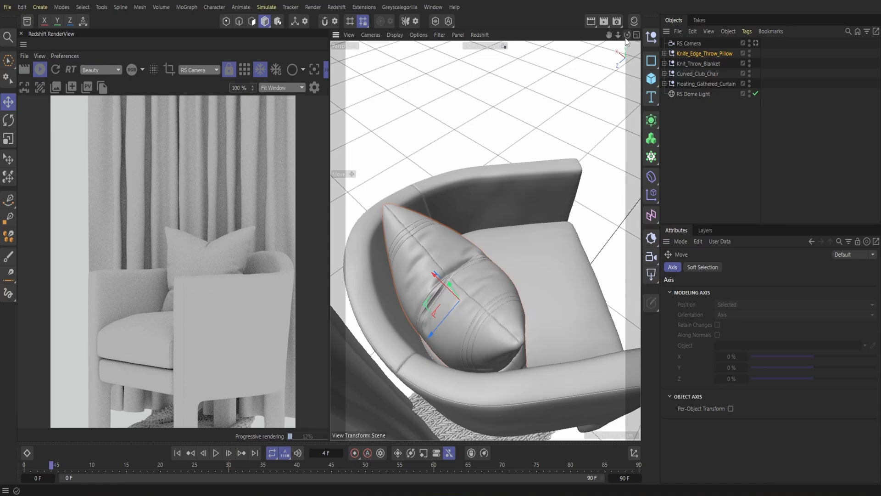
left_click_drag(597, 225, 486, 240, "alt")
left_click_drag(485, 240, 485, 240, "alt")
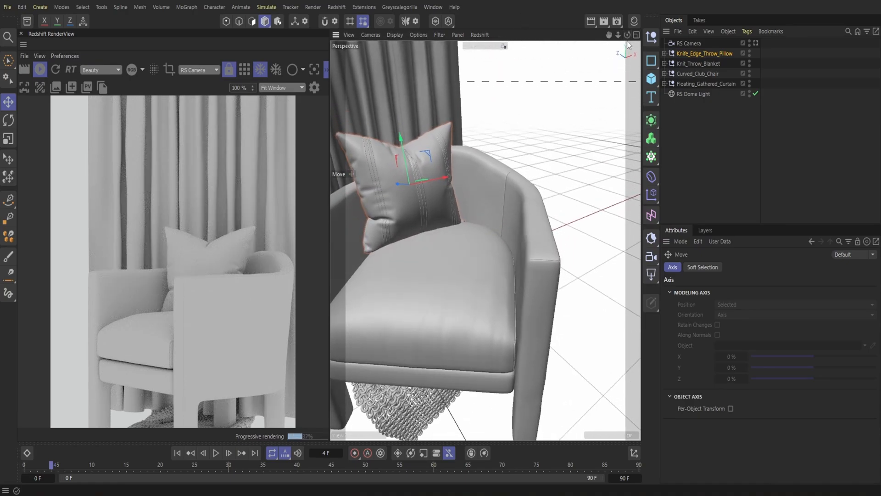
Raise the Knit_Throw_Blanket from the floor and bring it forward in front of the club chair.
left_click_drag(618, 35, 618, 52)
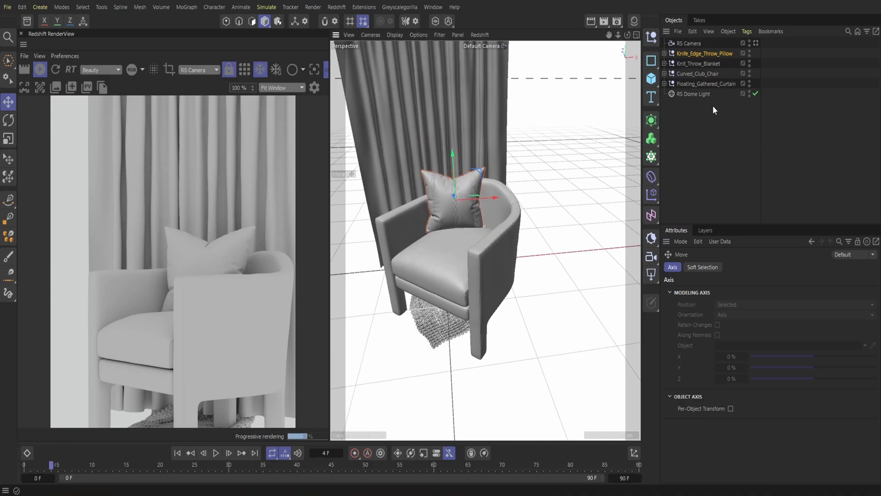
left_click(696, 64)
left_click_drag(444, 237, 485, 240)
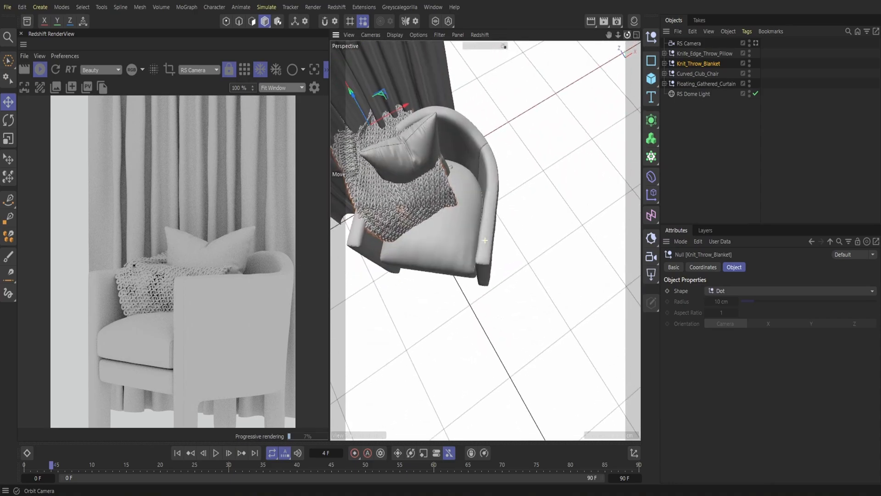
left_click_drag(451, 102, 439, 129)
left_click_drag(627, 35, 576, 86)
left_click_drag(452, 142, 376, 230)
Move the knit blanket over to the chair's outer armrest and lower it slightly toward the armrest's top.
left_click(8, 119)
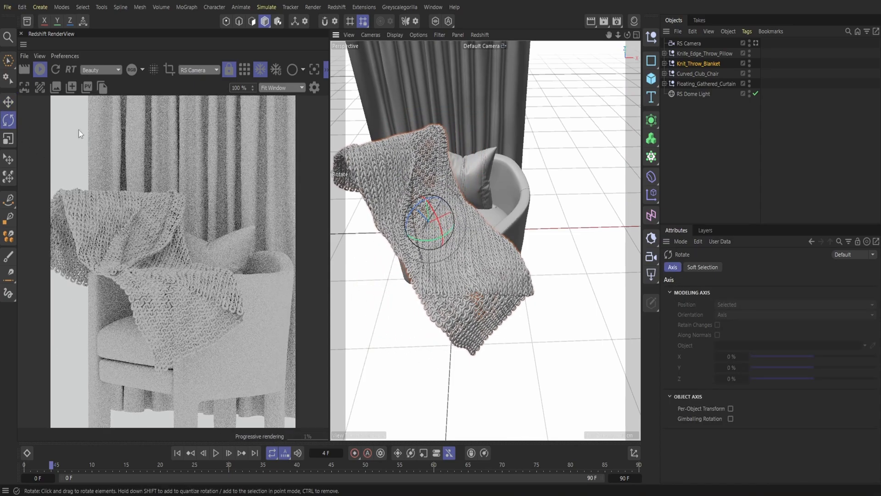
key("e")
left_click_drag(454, 218, 554, 301)
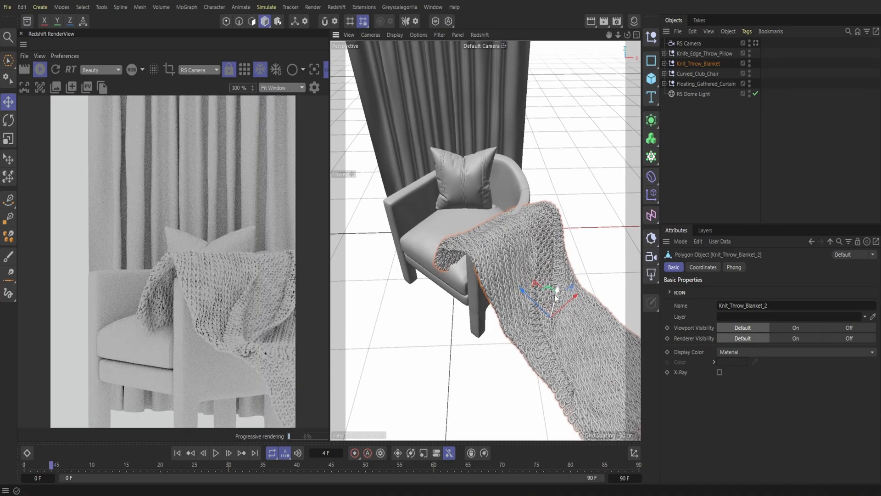
mouse_move(627, 34)
left_mouse_down()
mouse_move(524, 40)
mouse_move(627, 39)
left_mouse_up()
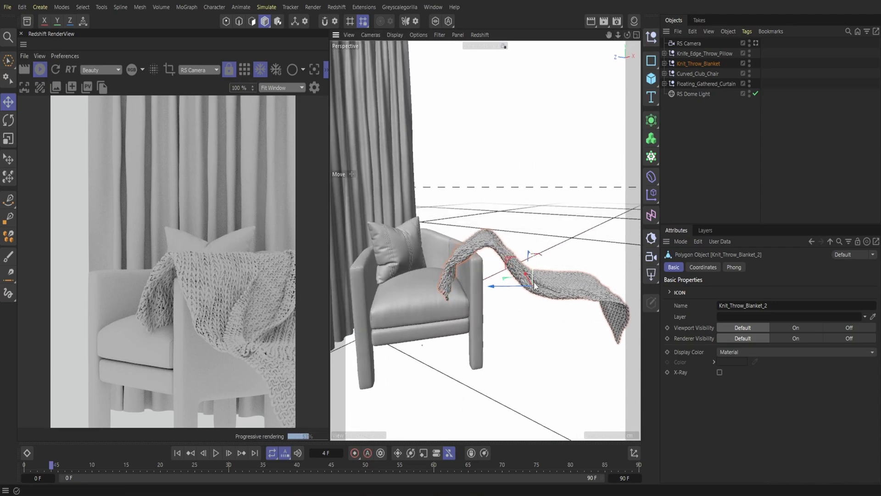
left_click_drag(532, 279, 523, 275)
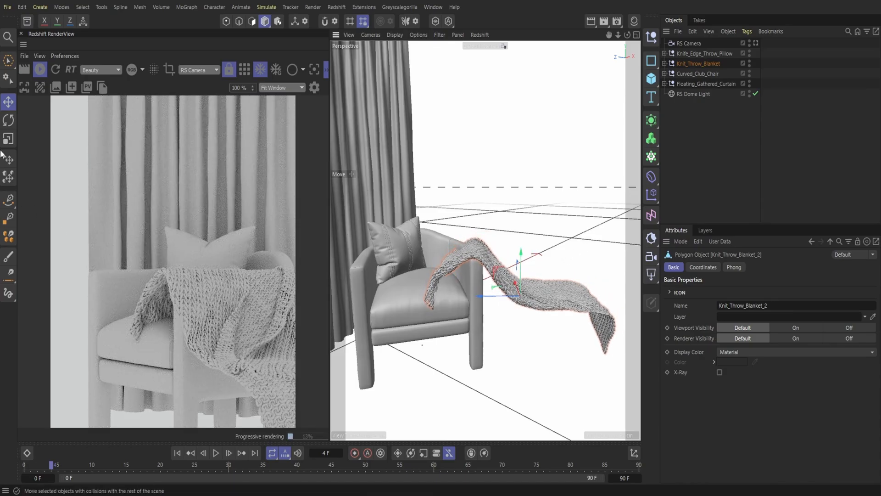
Rotate the knit blanket so its long end hangs down outside the armrest, and shift it to drape over the armrest.
left_click(8, 121)
left_click_drag(536, 277, 520, 293)
left_click(8, 100)
left_click_drag(628, 39, 634, 122)
mouse_move(502, 274)
left_mouse_down()
mouse_move(514, 270)
mouse_move(468, 277)
mouse_move(514, 267)
mouse_move(509, 271)
left_mouse_up()
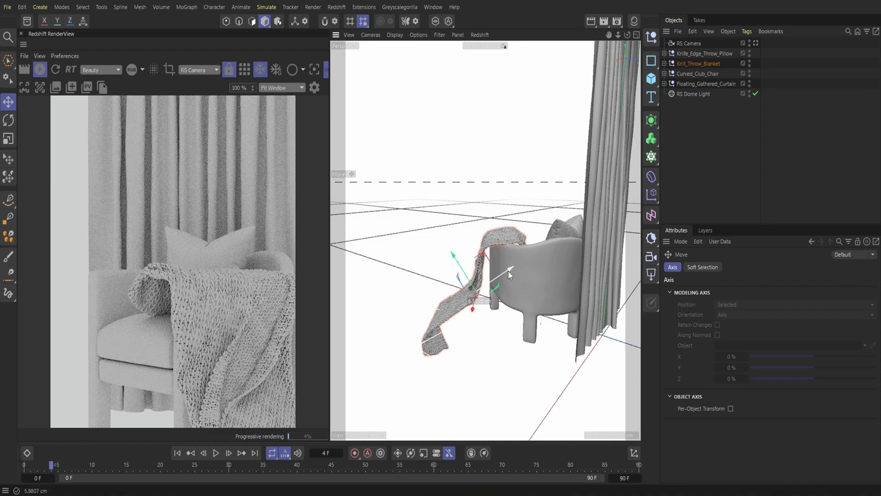
mouse_move(627, 35)
left_mouse_down()
mouse_move(629, 84)
mouse_move(597, 41)
mouse_move(624, 42)
left_mouse_up()
left_click_drag(522, 278, 525, 279)
left_click_drag(481, 248, 483, 246)
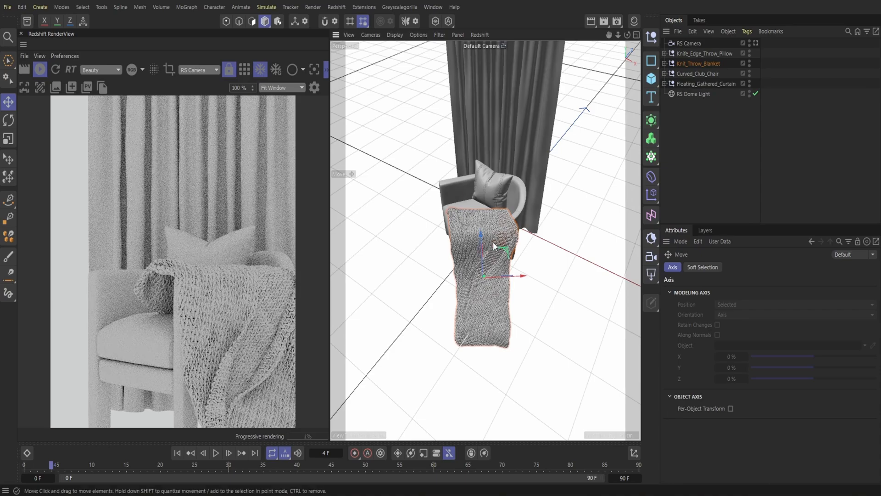
Scale the knit blanket down to better match the width of the chair's armrest.
left_click_drag(628, 36, 615, 40)
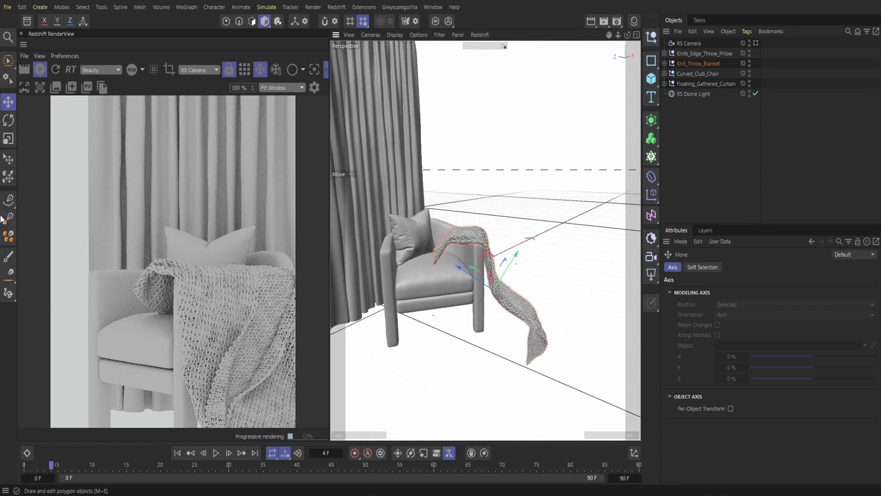
left_click(9, 158)
left_click_drag(523, 250, 504, 243)
key("e")
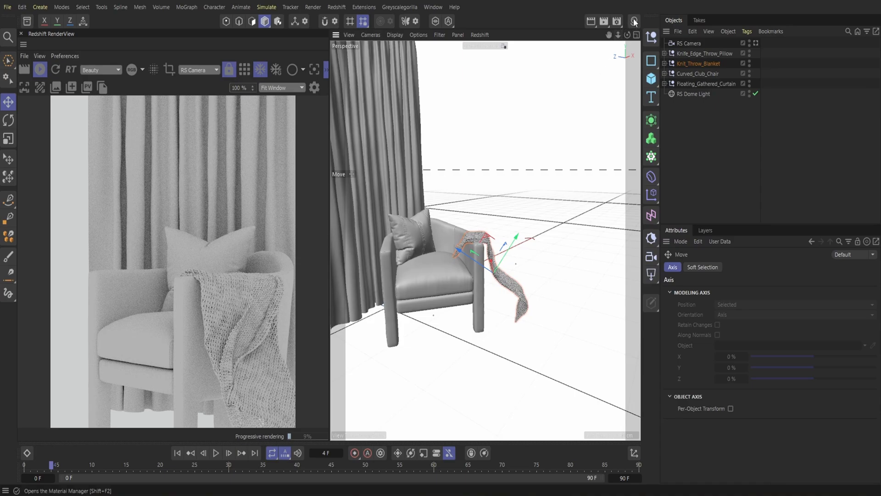
Fine-tune the scaled blanket's position so it rests on top of the armrest and falls down its outer side.
left_click_drag(627, 35, 702, 40)
left_click_drag(482, 46, 468, 49)
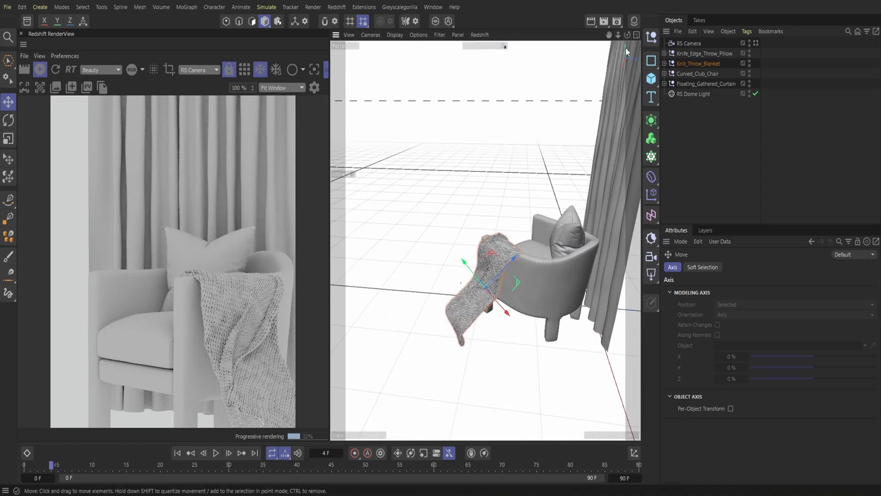
left_click_drag(618, 36, 675, 39)
left_click_drag(476, 334, 474, 332)
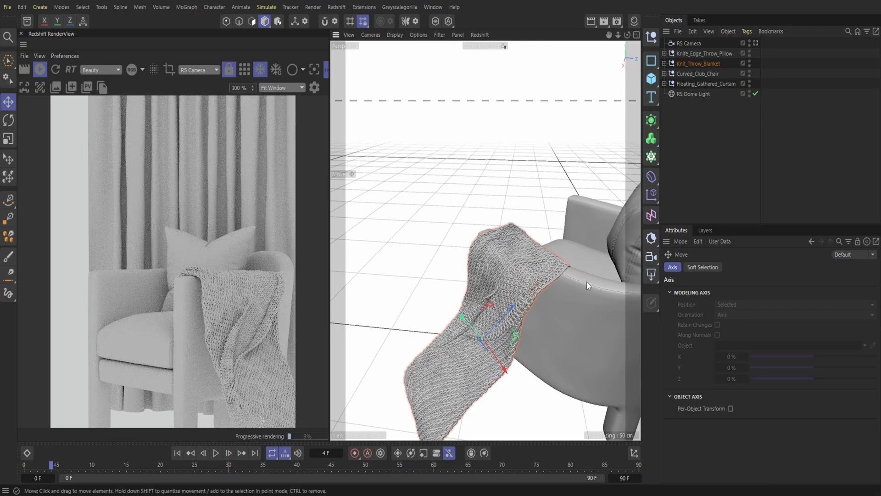
left_click_drag(628, 35, 780, 9)
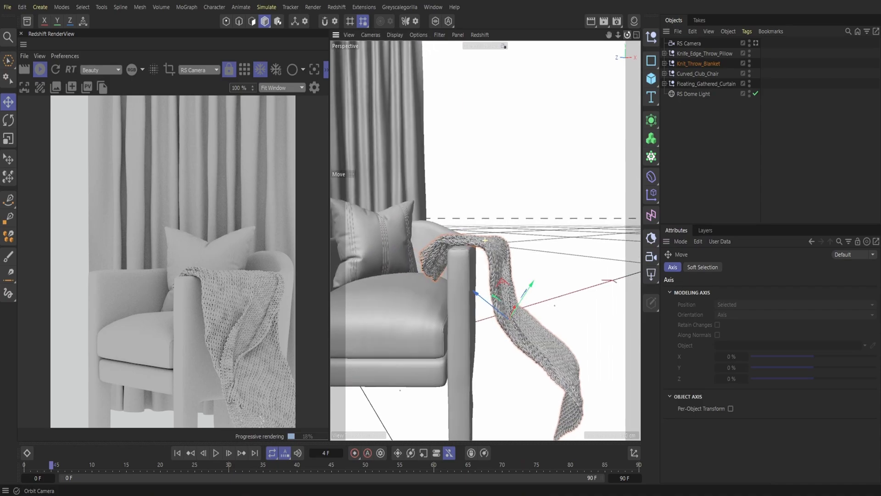
left_click_drag(482, 305, 507, 312)
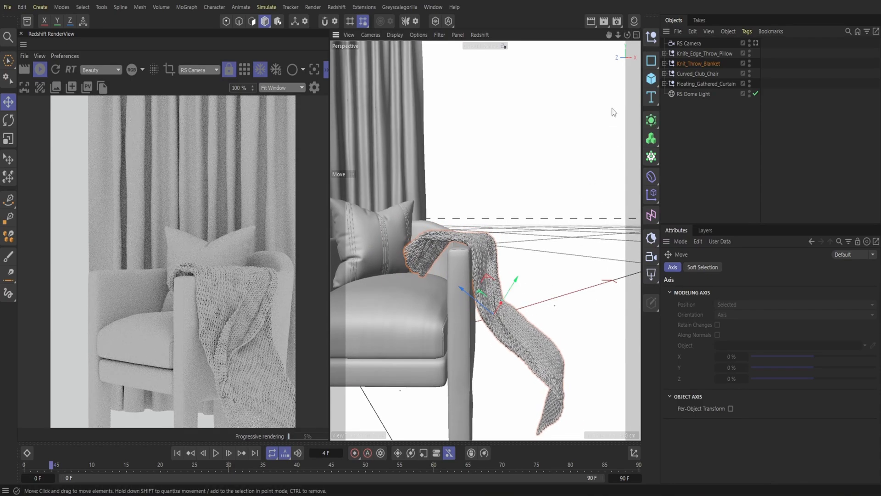
left_click_drag(627, 35, 588, 34)
left_click_drag(465, 290, 473, 315)
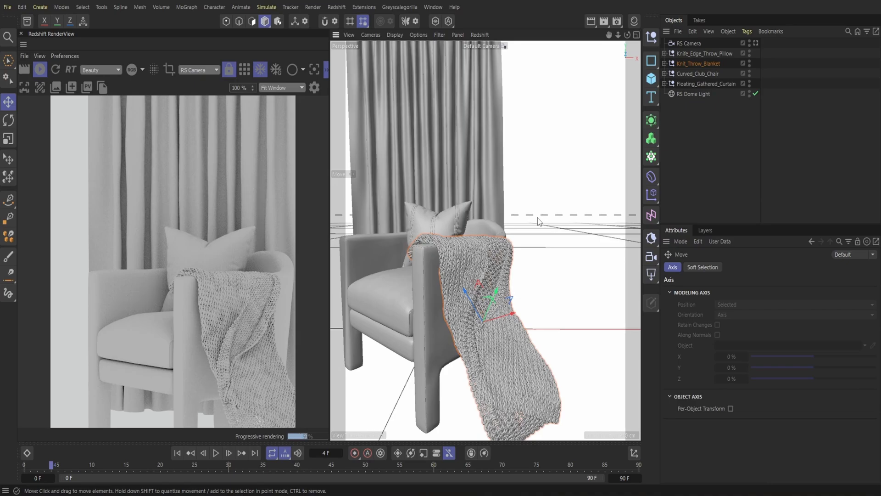
Add a floor plane under the scene, narrow its width to about 286 cm, and shift it sideways beneath the chair and curtain.
left_click(659, 79)
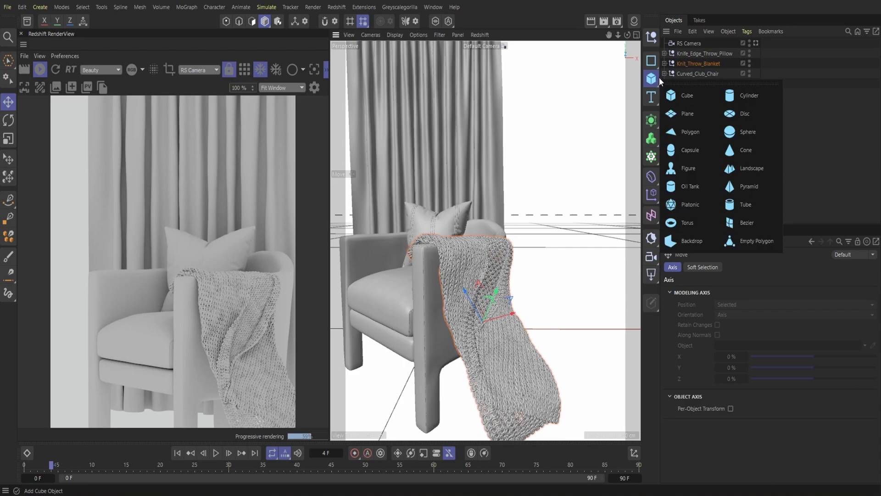
left_click(687, 115)
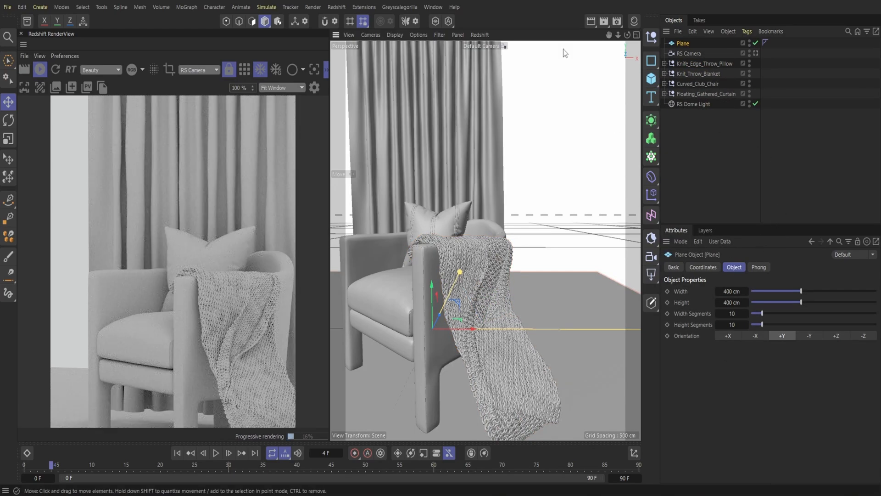
left_click_drag(618, 36, 574, 356)
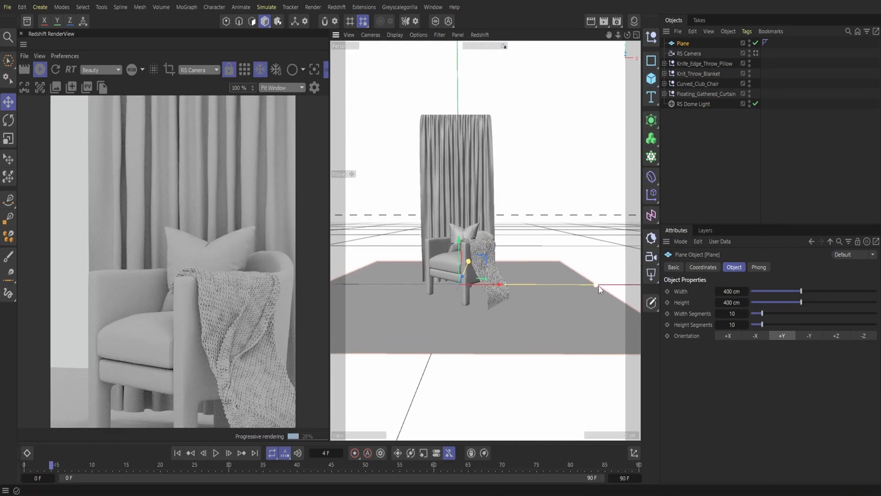
left_click_drag(599, 285, 557, 297)
left_click_drag(499, 286, 486, 289)
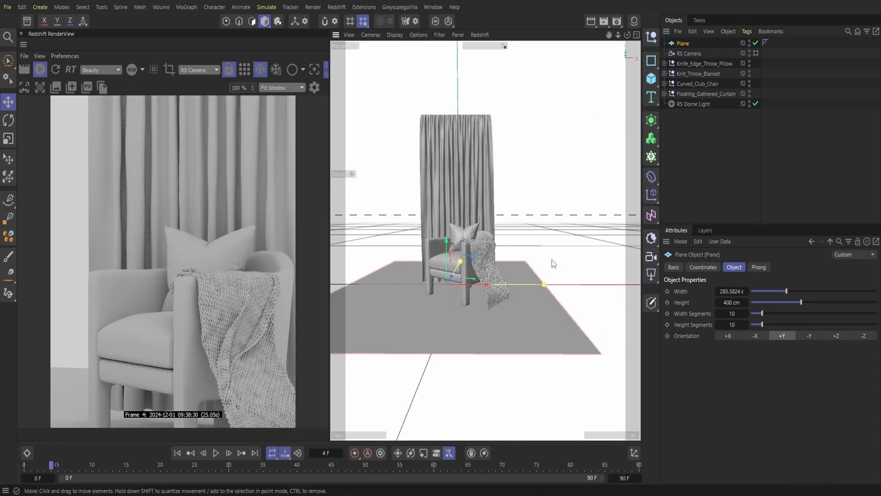
Add a cube and flatten it into an upright wall slab about 4.3 cm deep behind the chair.
left_click_drag(652, 81, 685, 98)
left_click_drag(465, 271, 448, 279)
left_click(466, 279)
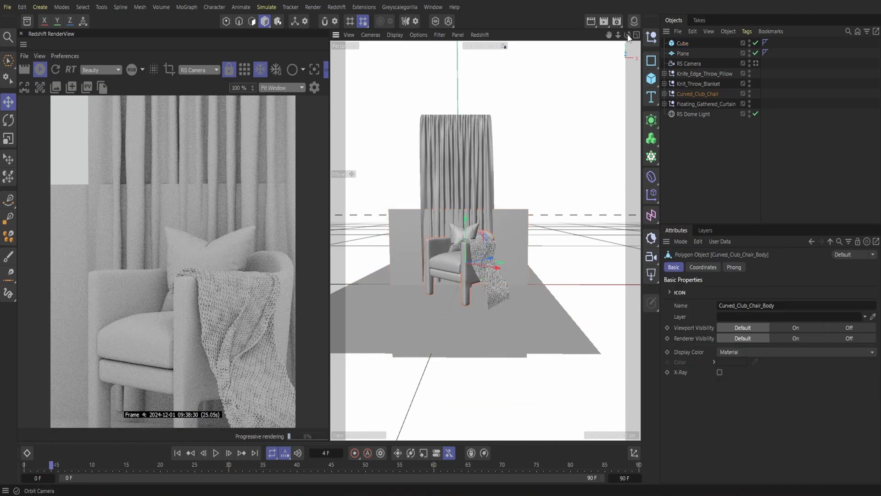
left_click_drag(629, 38, 562, 81)
left_click(584, 201)
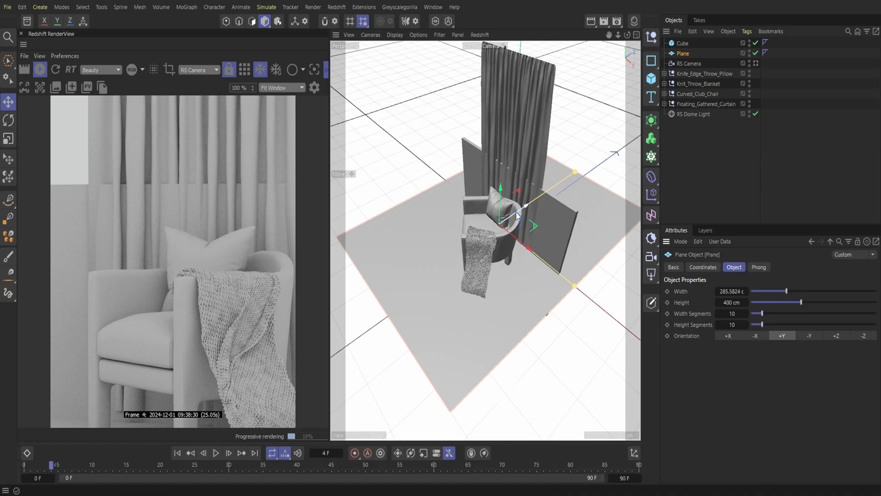
Shift the wall slab sideways behind the curtain and reduce its height to about 97 cm.
left_click(549, 218)
left_click_drag(528, 221, 502, 239)
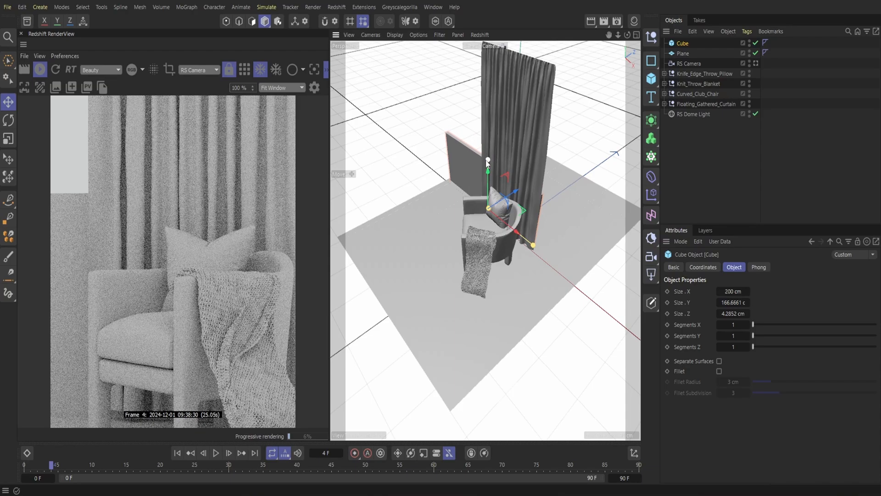
left_click_drag(486, 167, 478, 186)
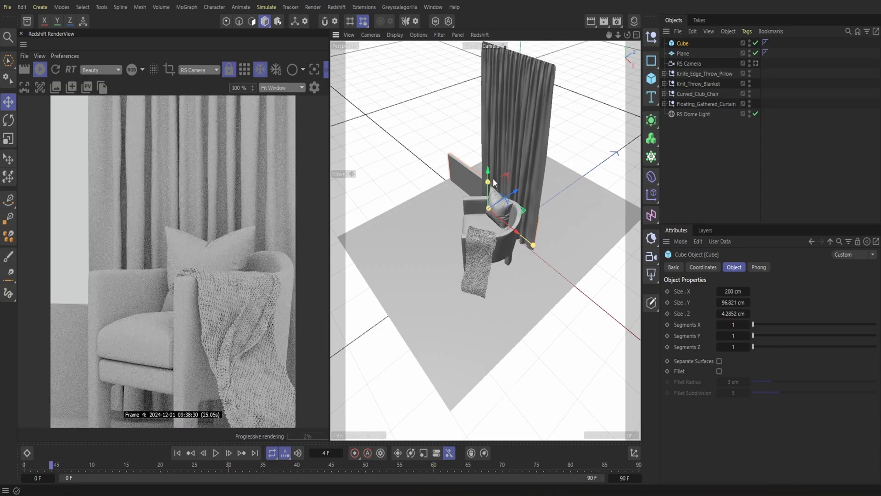
Duplicate the low wall slab by copy and paste, and raise the copy above the original.
left_click_drag(627, 36, 612, 56)
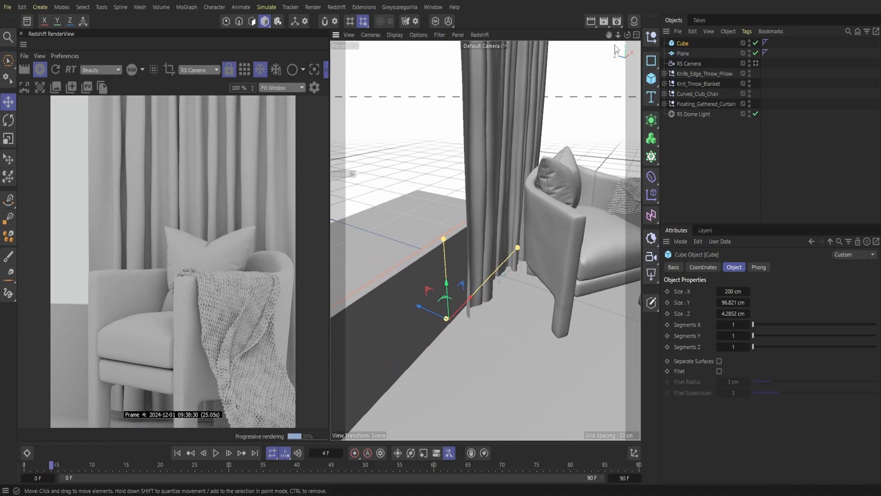
left_click(693, 31)
left_click(702, 73)
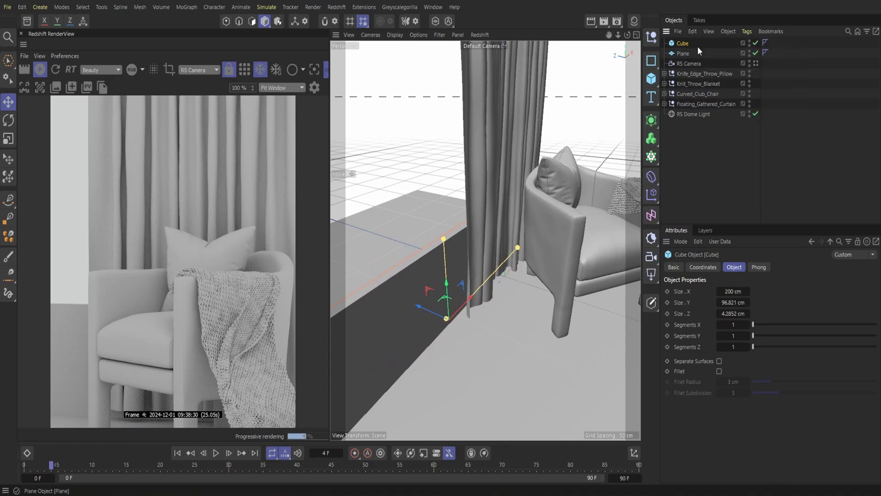
left_click(692, 31)
left_click(701, 84)
left_click_drag(444, 239, 437, 90)
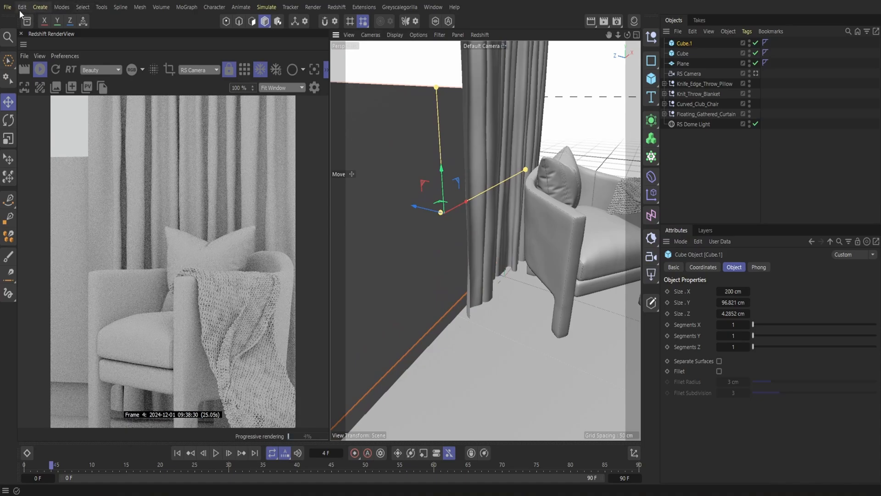
Adjust the copied slab's position above the low wall and thin it to a horizontal bar about 4.6 cm high.
left_click(22, 7)
left_click(35, 31)
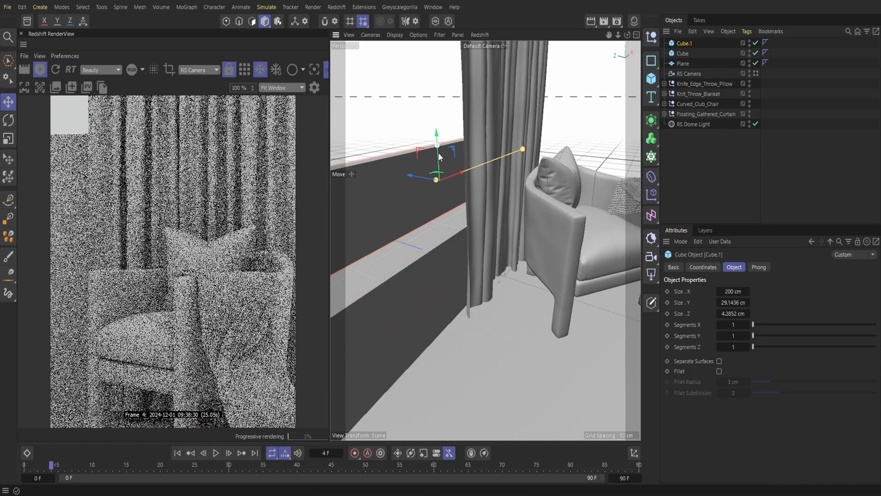
key("ctrl+z")
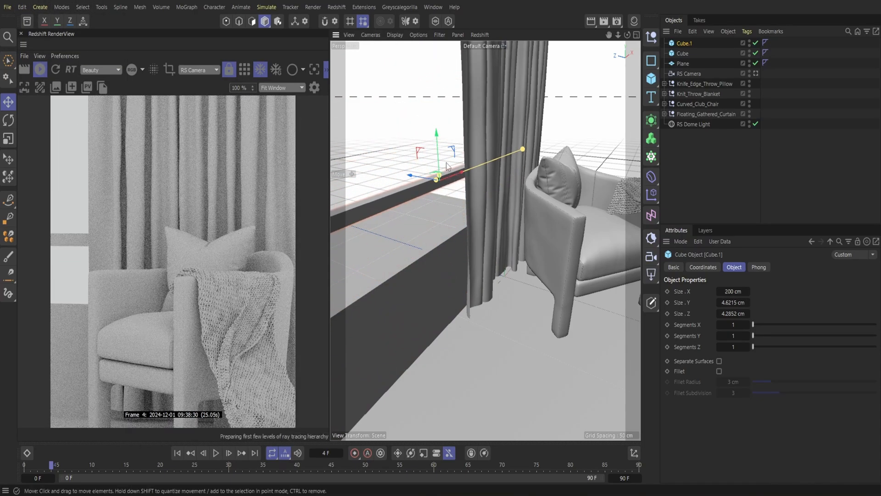
Duplicate the thin horizontal window bar by copy and paste, and raise the copy well above the original.
left_click(695, 33)
left_click(715, 72)
left_click(693, 32)
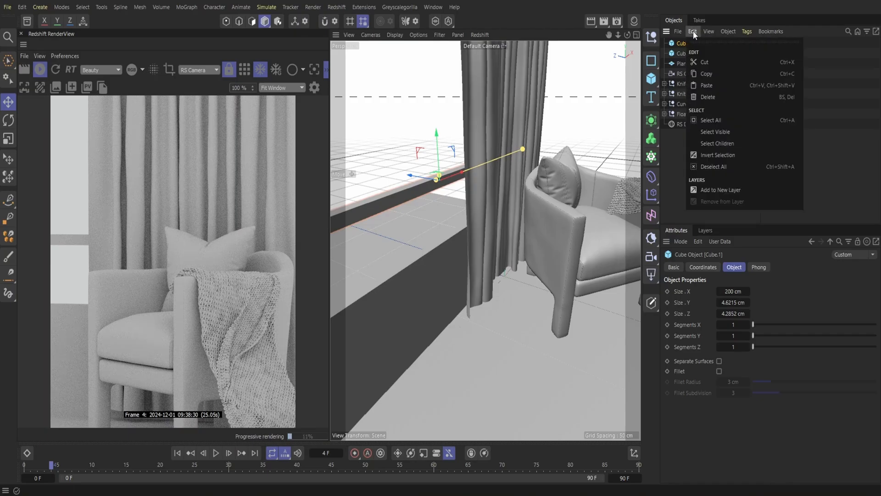
left_click(708, 84)
left_click_drag(440, 158, 436, 45)
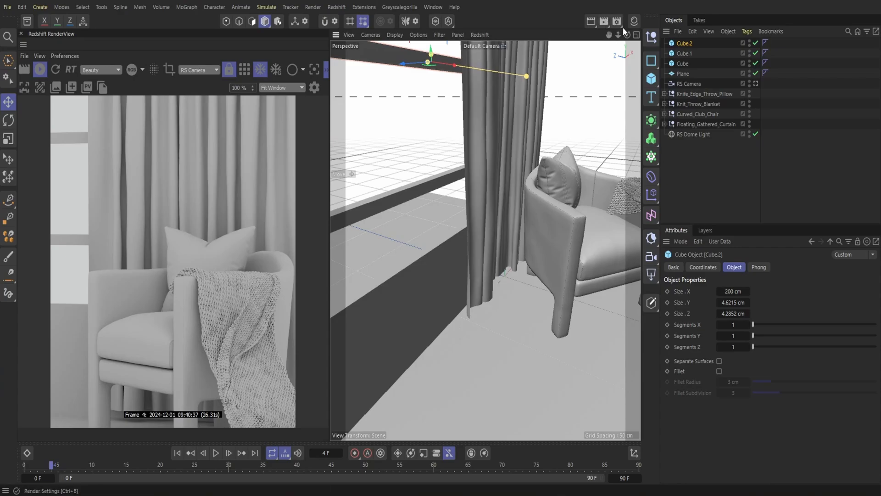
Add a Redshift area light and pull it about 50 cm out behind the window wall.
left_click_drag(619, 35, 595, 37)
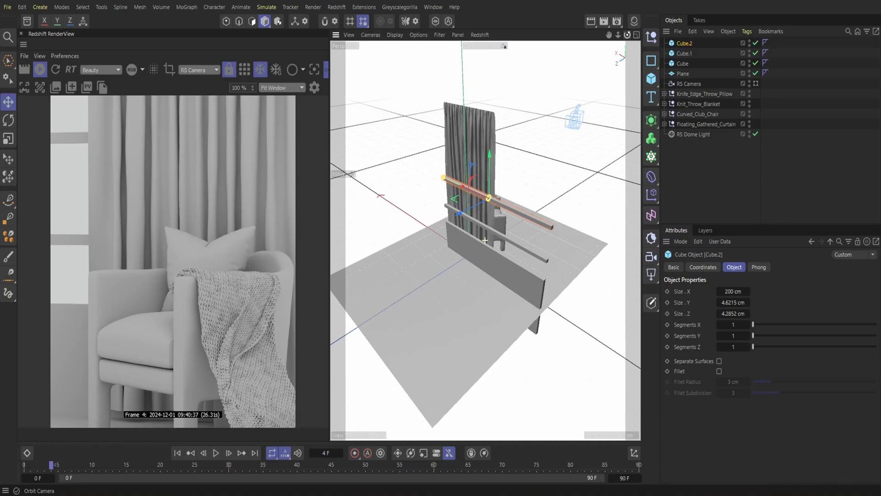
left_click(336, 7)
mouse_move(354, 41)
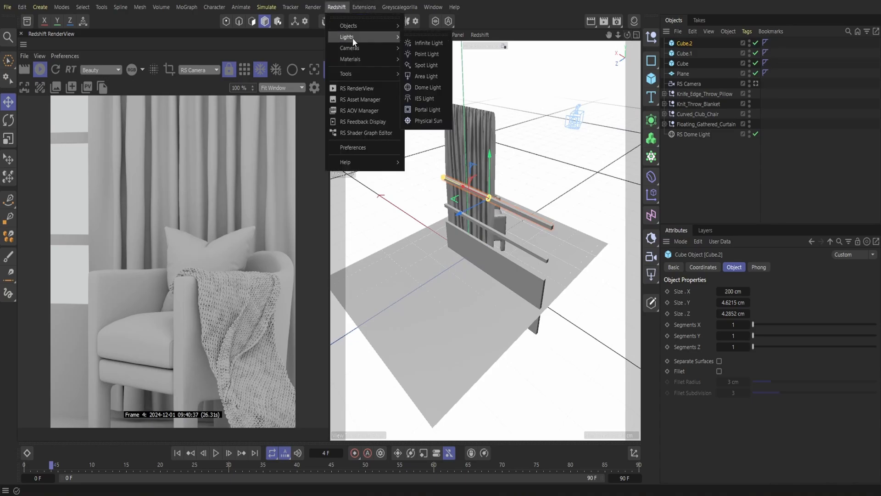
left_click(427, 77)
left_click_drag(469, 253, 447, 273)
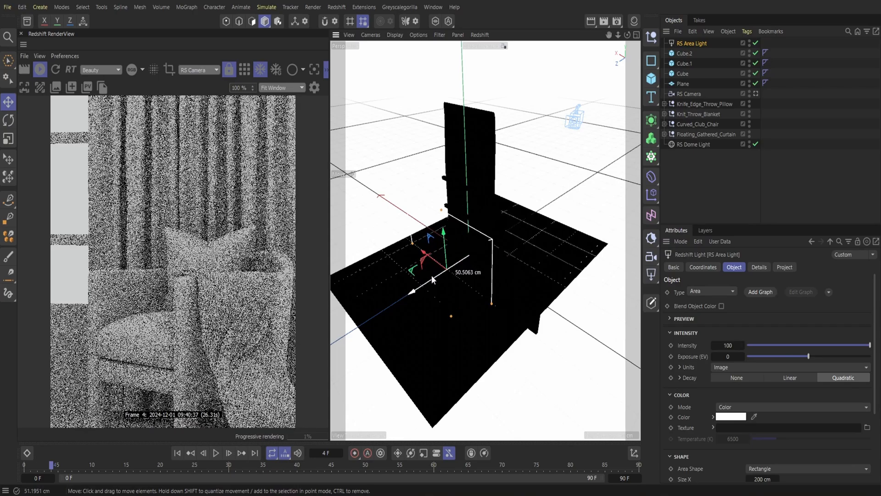
Rotate the area light to line up with the window wall and resize it to about 121 by 99 cm.
left_click(9, 120)
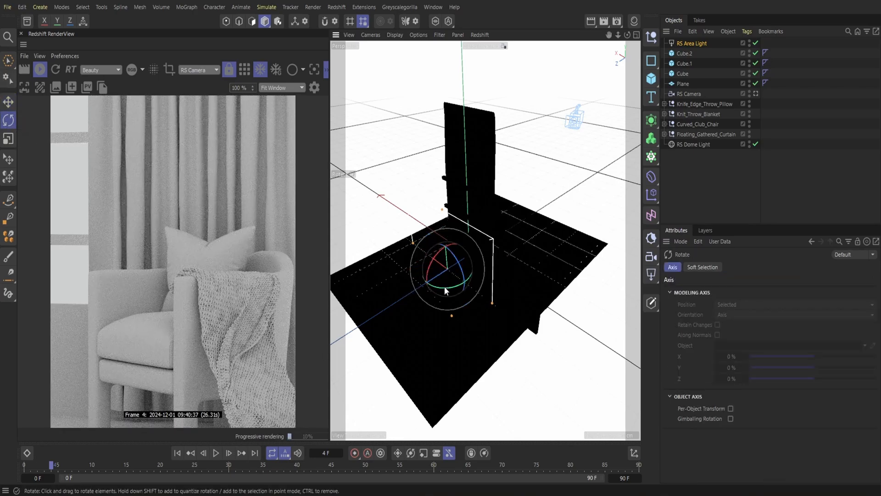
left_click_drag(447, 290, 510, 270)
key("e")
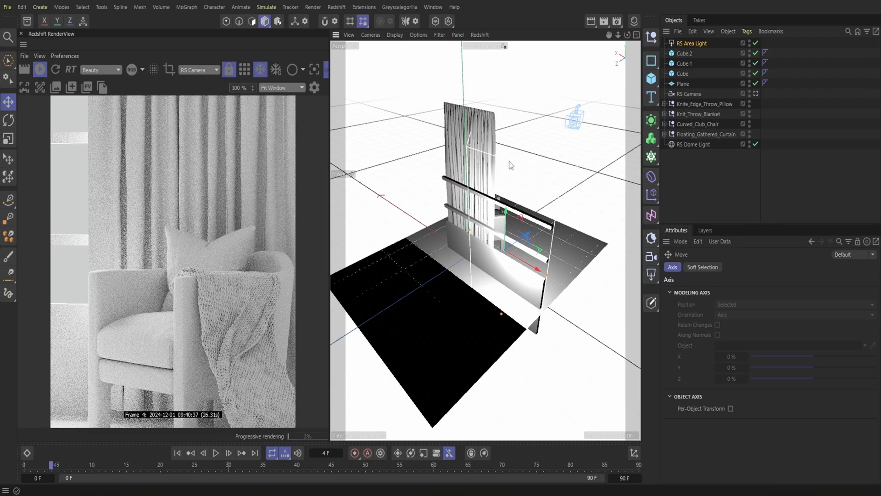
left_click_drag(506, 160, 507, 185)
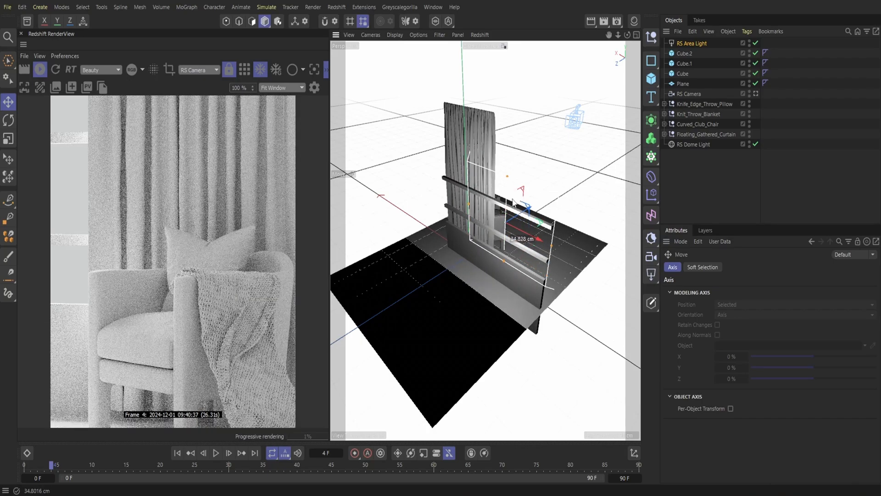
Set the area light's intensity to 2 and make the light visible with 2541503.jpg as its color texture.
left_click(689, 44)
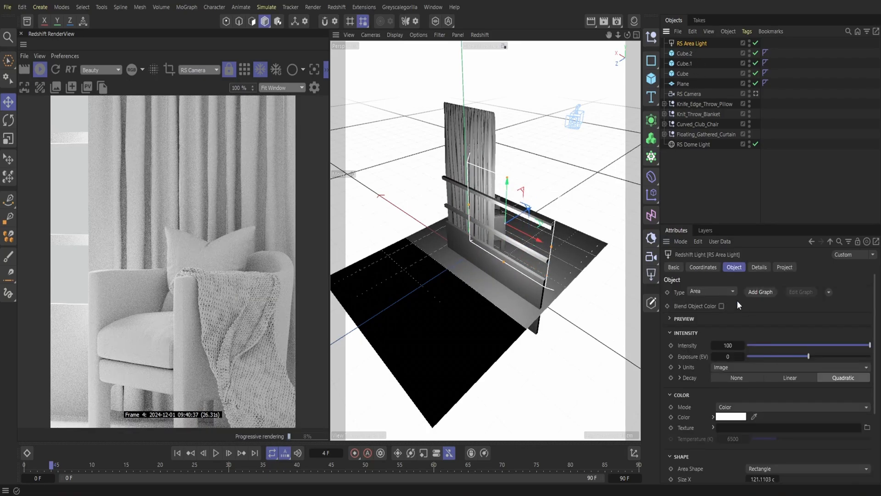
type("2")
key("Return")
scroll(764, 330, "down", 4)
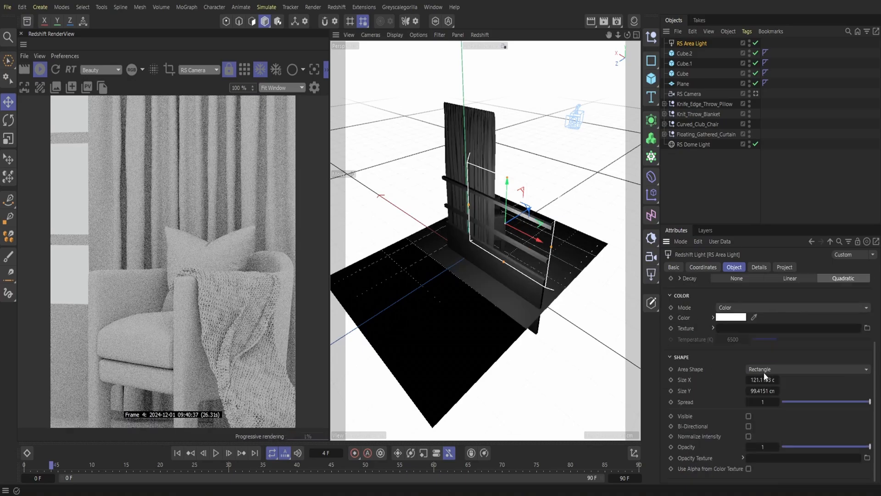
left_click(749, 416)
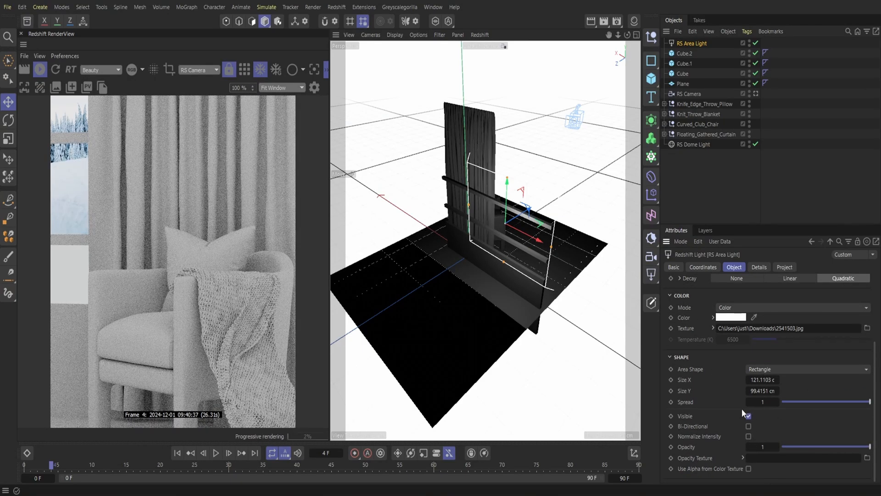
Lower the area light, enlarge it to about 216 by 129 cm, and shift it outward from the window wall.
left_click_drag(507, 190, 506, 211)
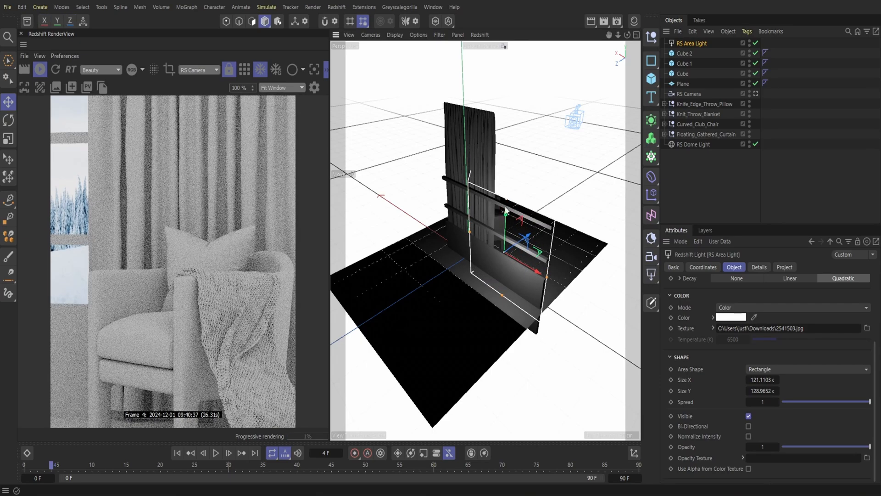
left_click_drag(547, 280, 594, 291)
left_click_drag(515, 246, 496, 257)
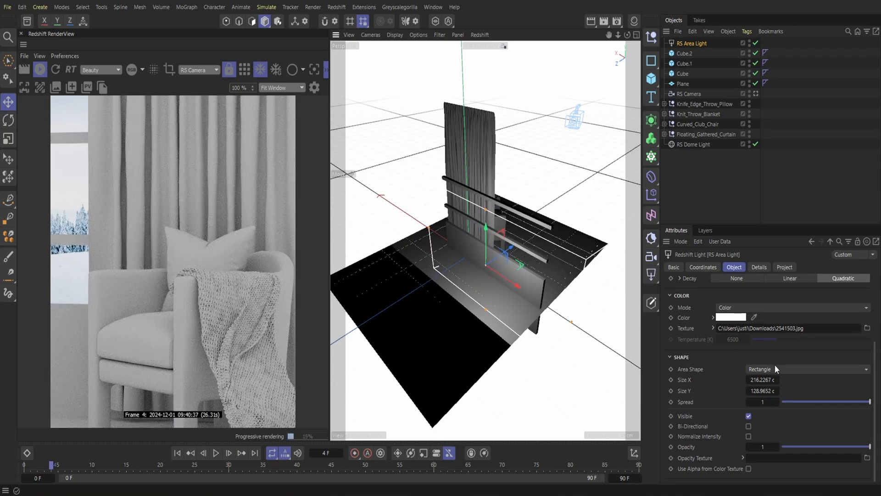
Try a different intensity for the area light and return it to 2.
scroll(768, 351, "up", 3)
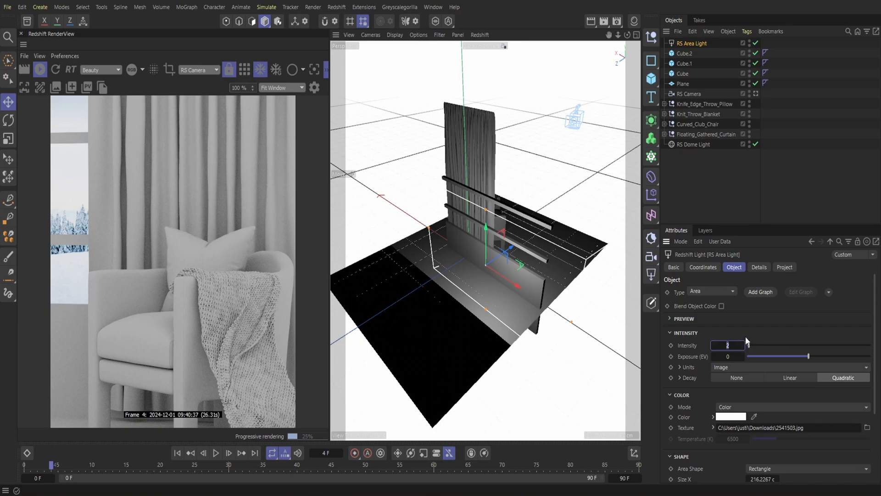
key("Return")
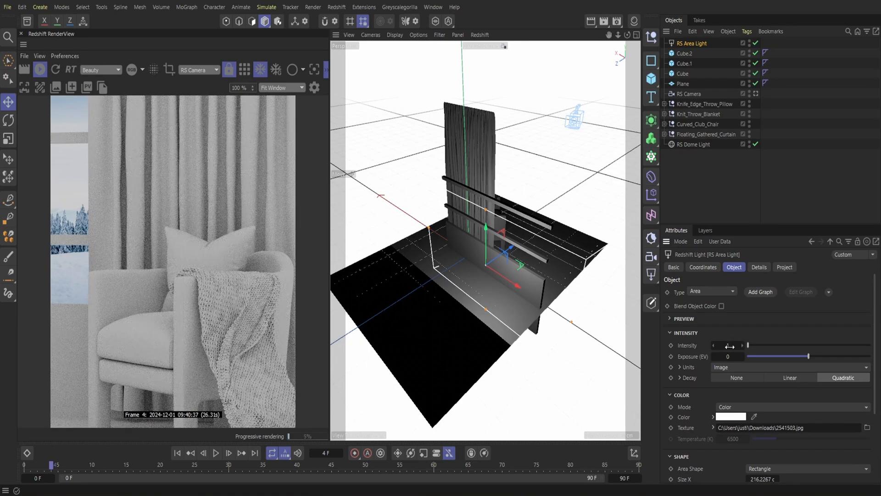
key("Return")
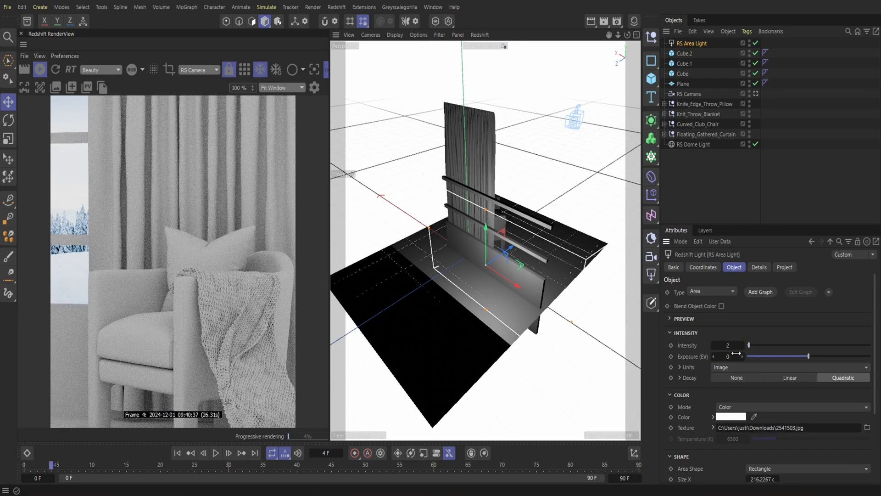
key("Return")
double_click(733, 343)
type("2")
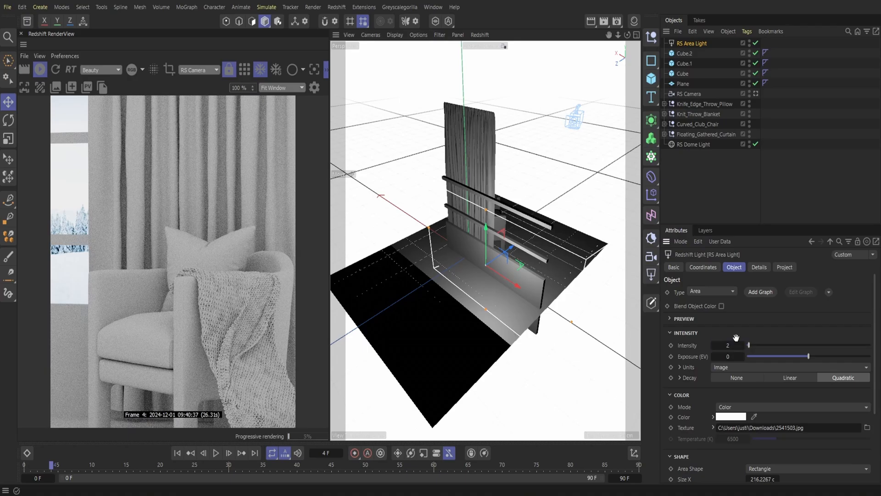
key("Return")
Move the area light about 85 cm farther away from the window wall.
left_click_drag(511, 249, 451, 289)
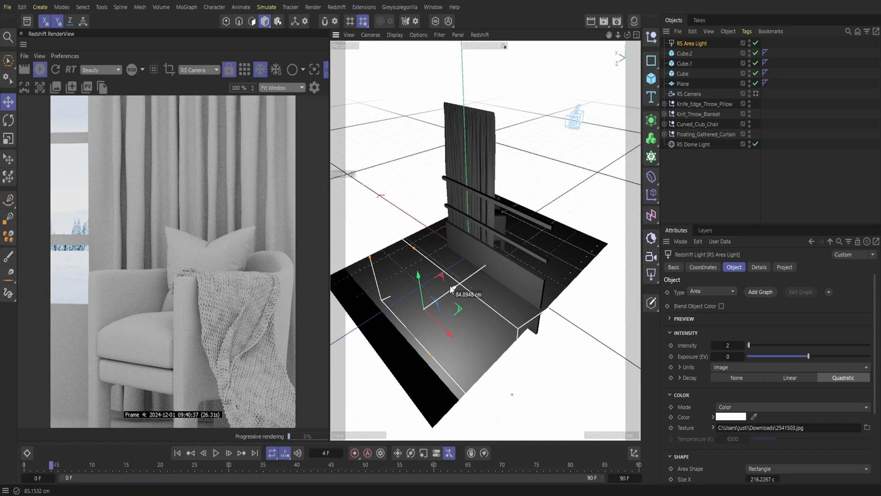
left_click_drag(451, 289, 451, 289)
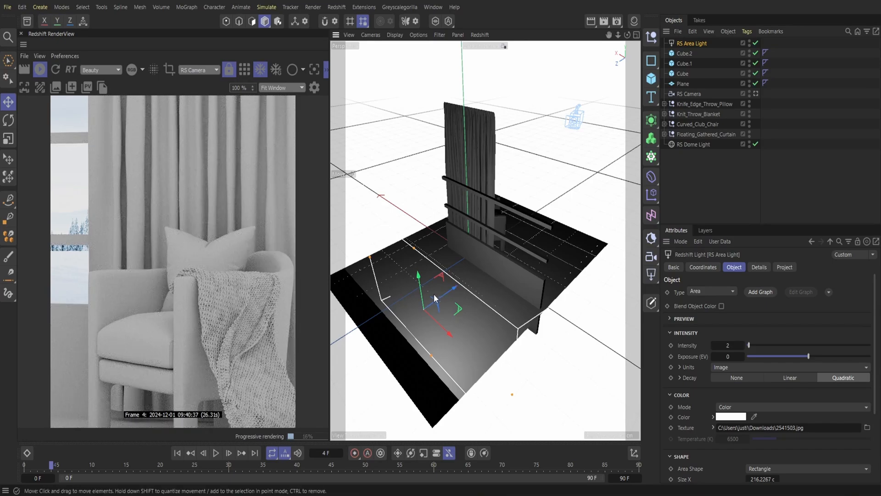
Try lowering the lower of the two window bars, and delete that bar.
left_click(525, 249)
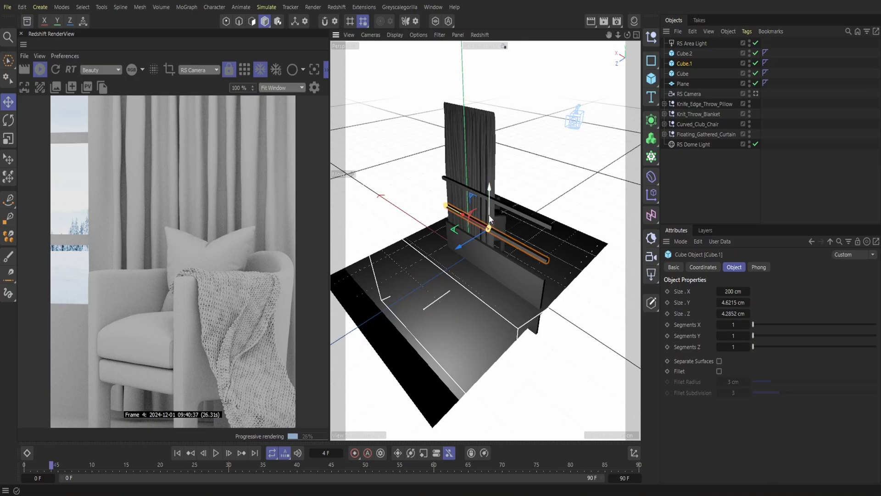
mouse_move(488, 214)
left_mouse_down()
mouse_move(489, 194)
mouse_move(482, 226)
left_mouse_up()
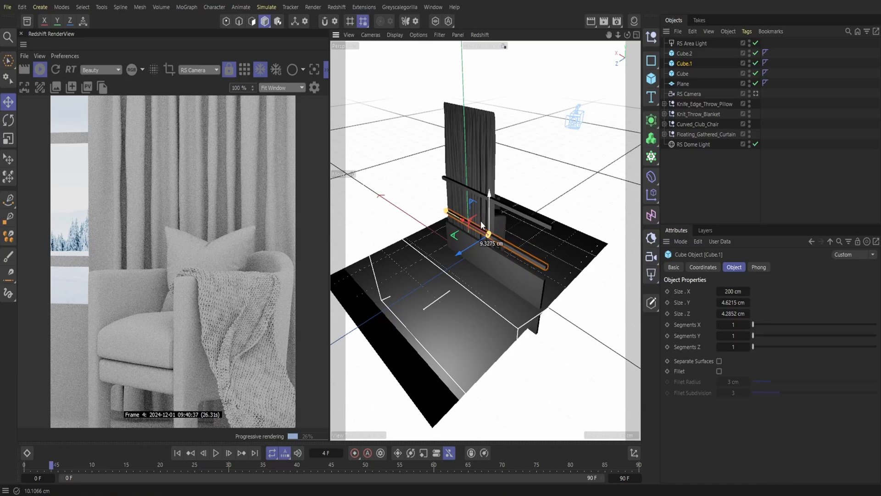
key("Delete")
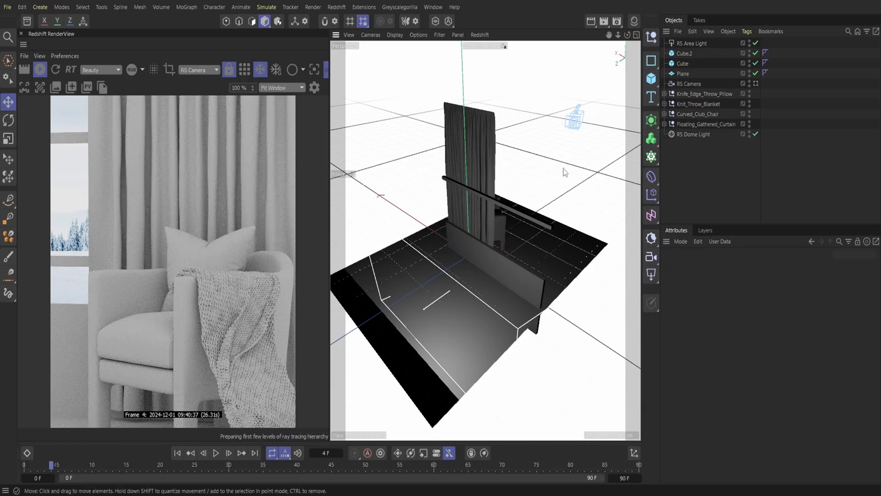
Fine-tune the height of the remaining window bar and save the scene.
left_click(535, 216)
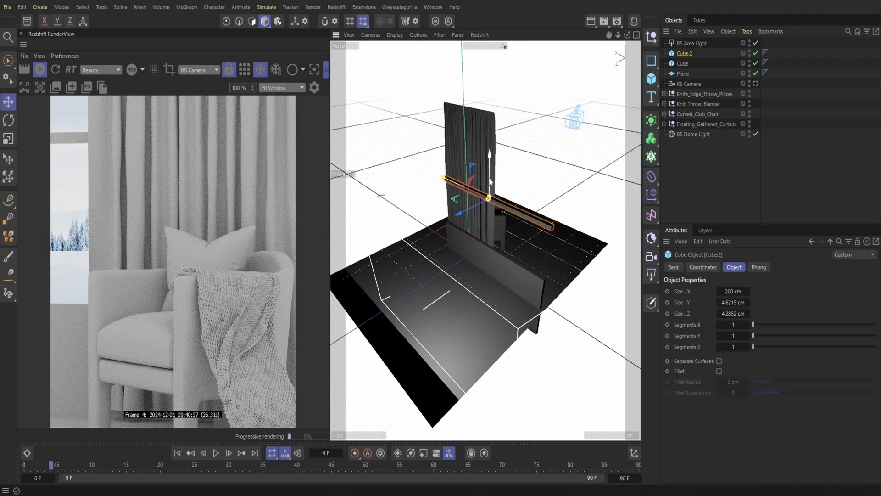
left_click_drag(489, 182, 489, 178)
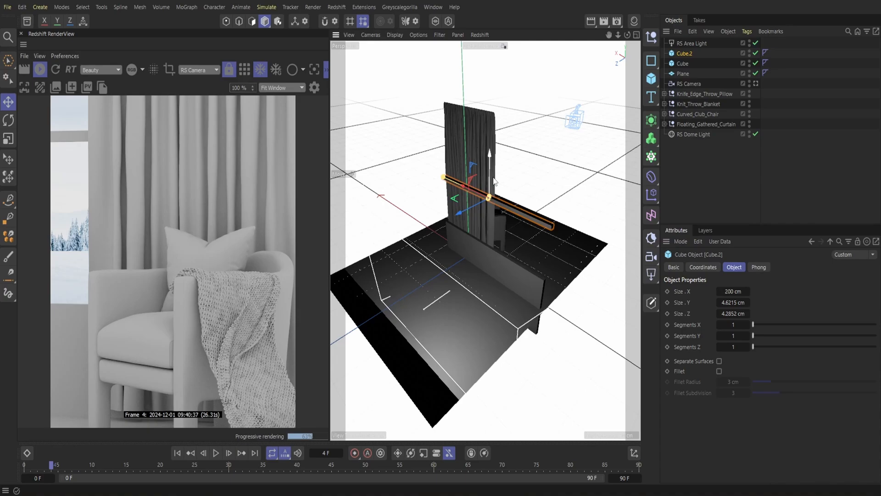
left_click(7, 7)
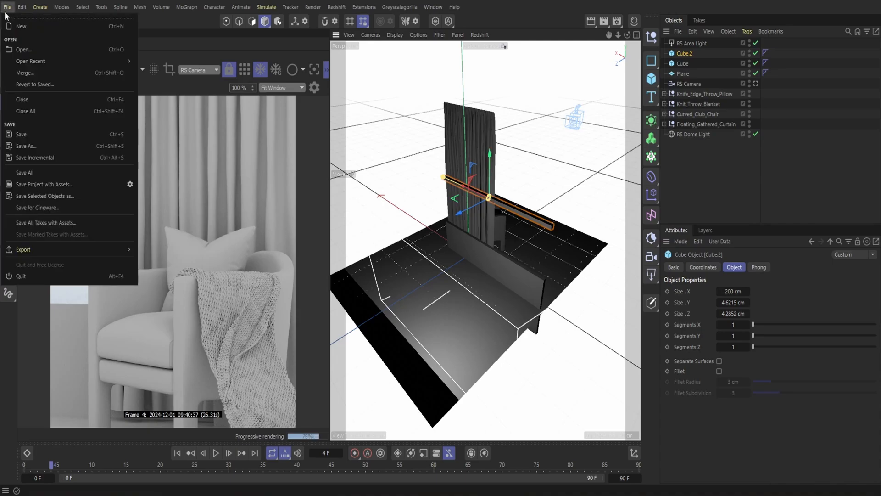
left_click(28, 138)
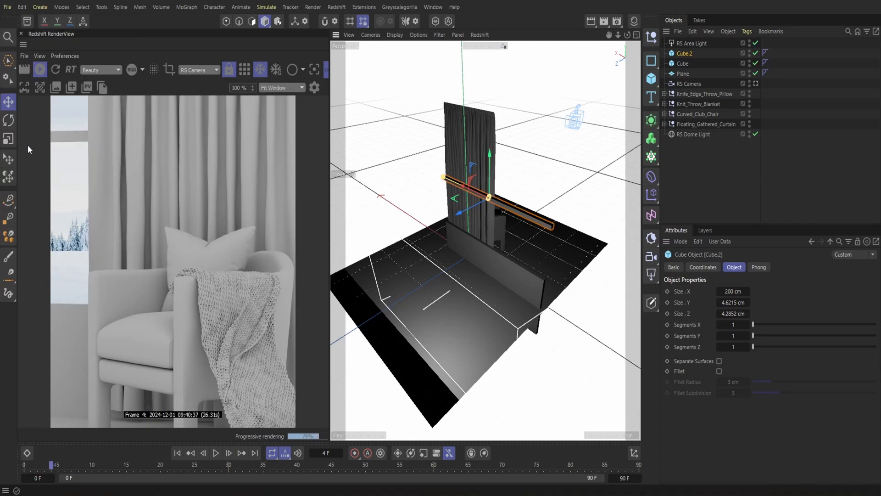
Look through the RS Camera and hide the area light and dome light in the viewport only.
left_click(482, 45)
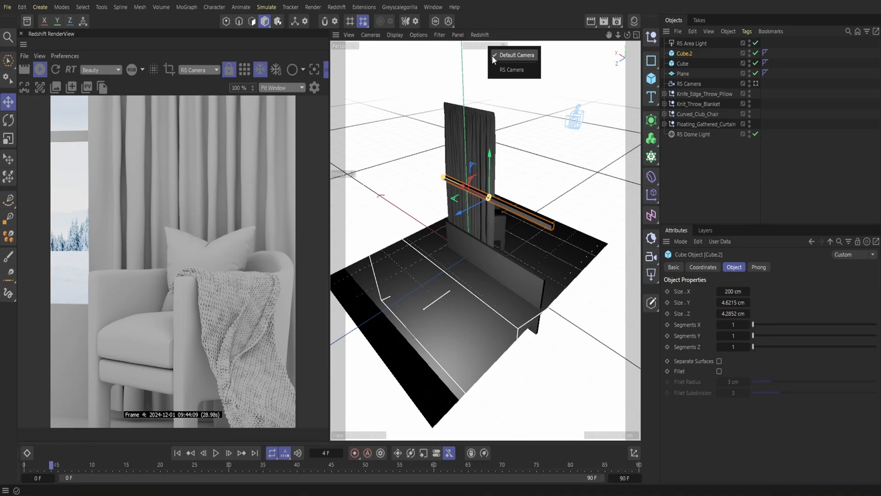
left_click(523, 70)
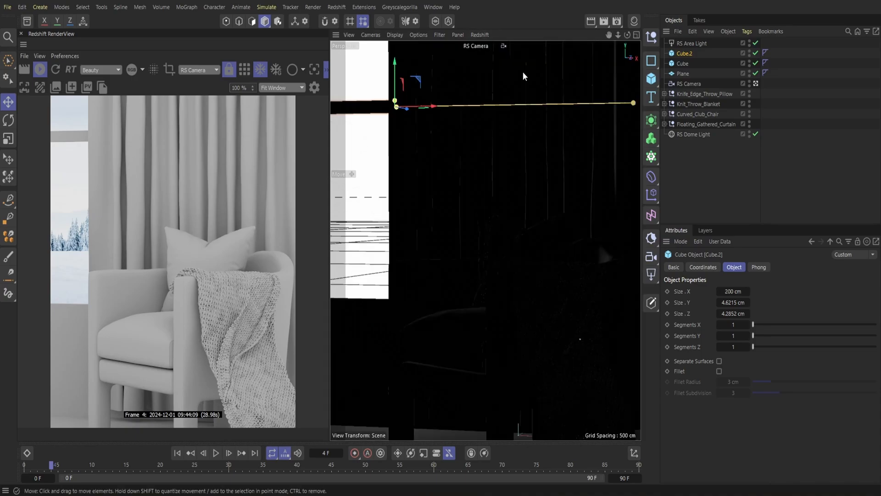
double_click(750, 41)
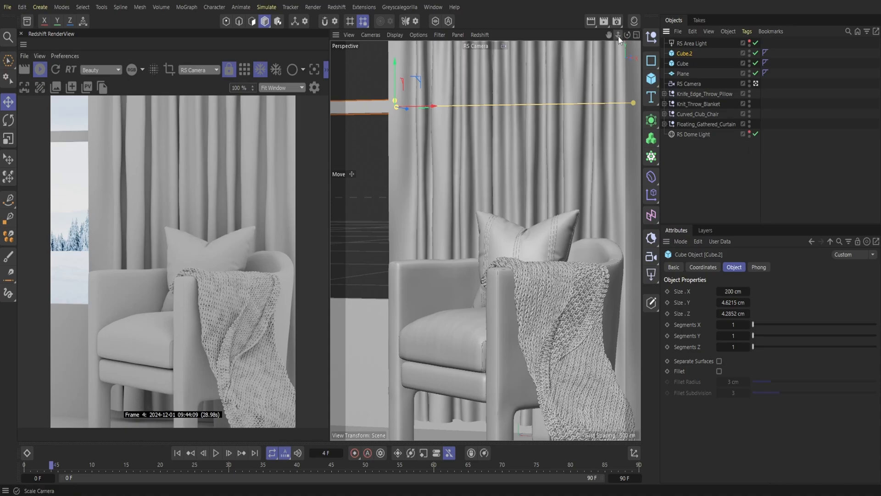
Reframe the RS Camera, pulling back and shifting so the chair legs and more of the window are in view.
mouse_move(618, 35)
left_mouse_down()
mouse_move(612, 44)
mouse_move(617, 35)
left_mouse_up()
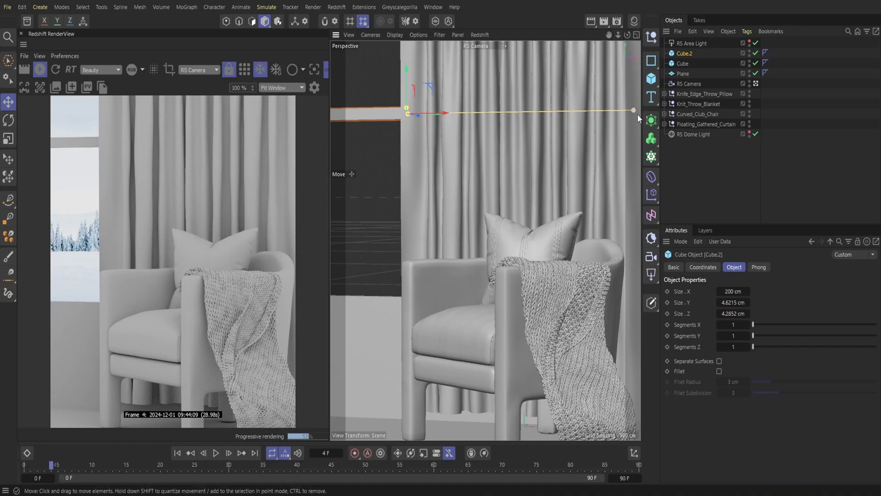
mouse_move(609, 35)
left_mouse_down()
mouse_move(601, 31)
mouse_move(618, 36)
mouse_move(609, 36)
left_mouse_up()
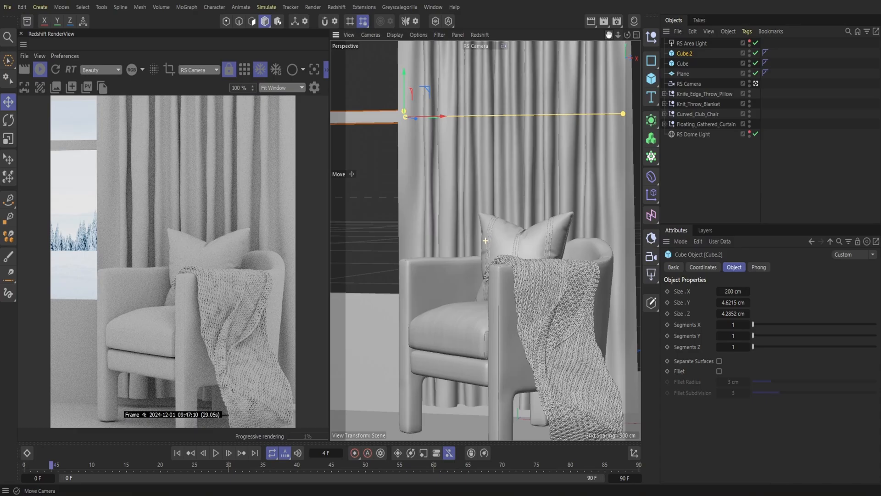
mouse_move(609, 35)
left_mouse_down()
mouse_move(636, 35)
mouse_move(619, 36)
left_mouse_up()
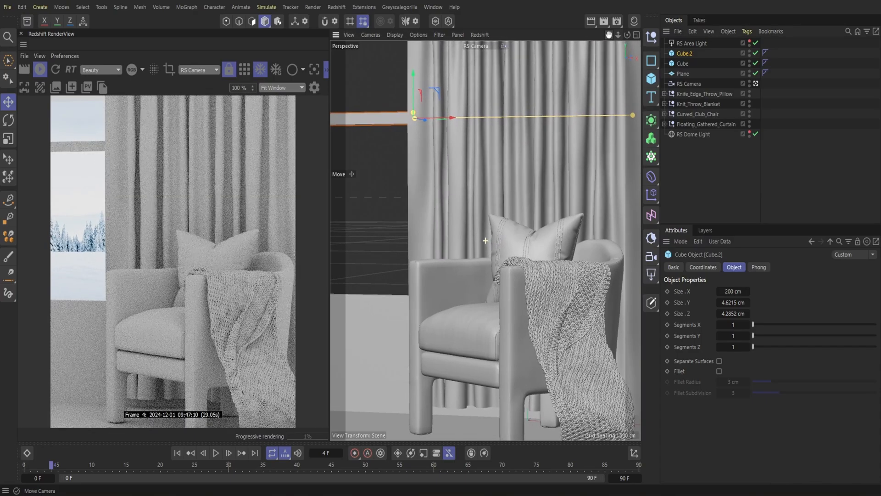
Open the Asset Browser, clear the old search, and search the assets for "tree".
left_click(26, 21)
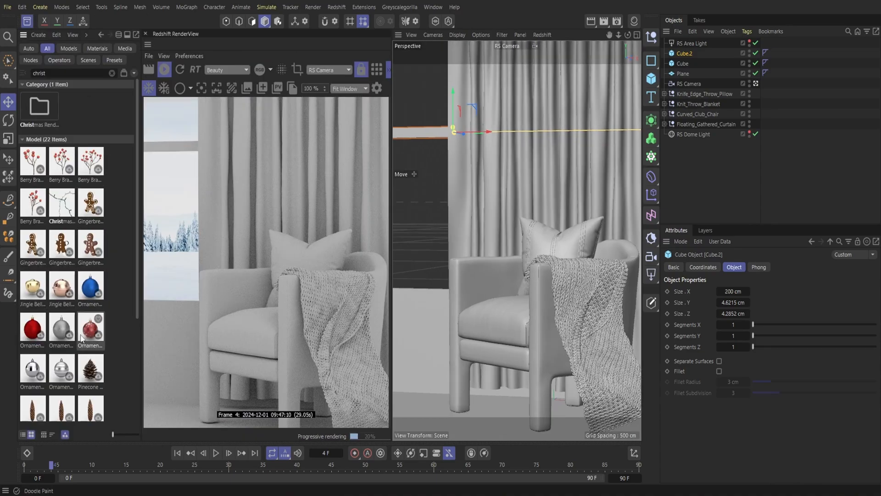
left_click(110, 74)
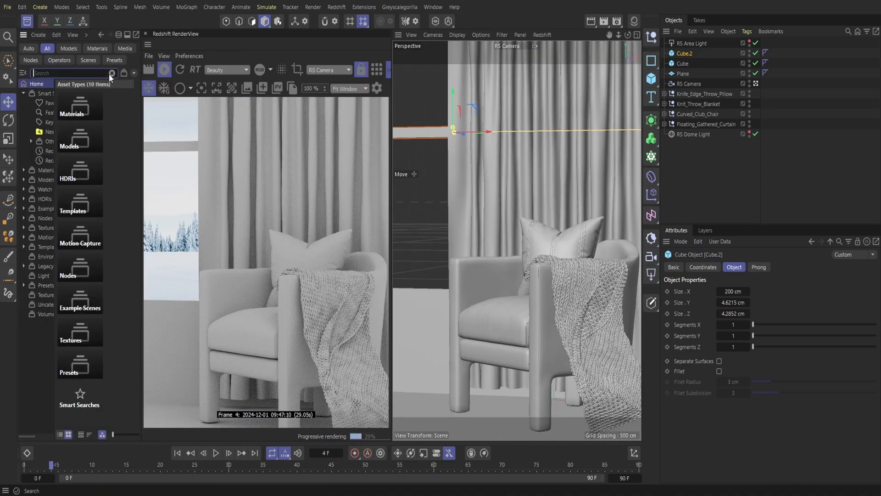
type("tree")
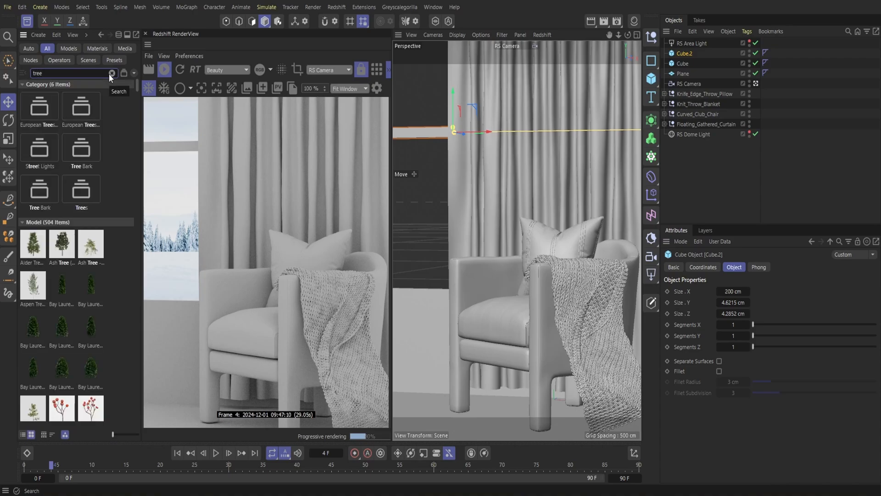
Save the scene and add the Colorado White Fir 01 - Young - Summer tree from the asset results.
scroll(87, 338, "down", 15)
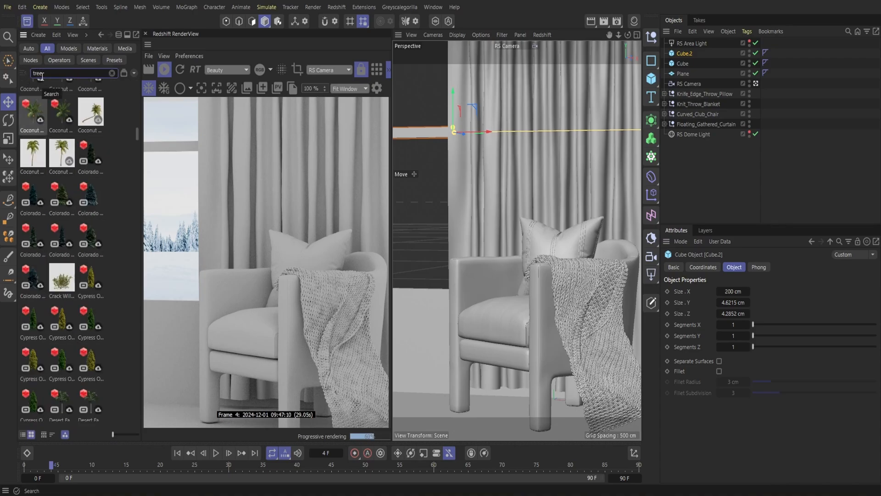
left_click(7, 7)
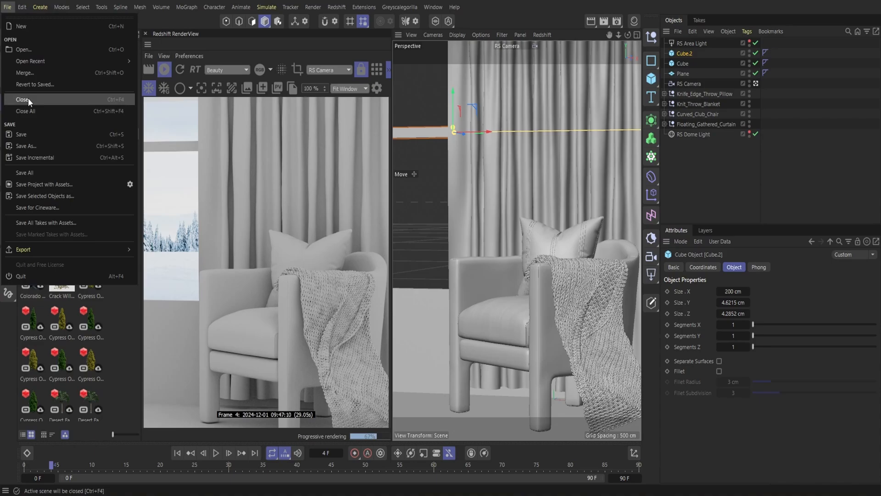
left_click(26, 133)
double_click(94, 196)
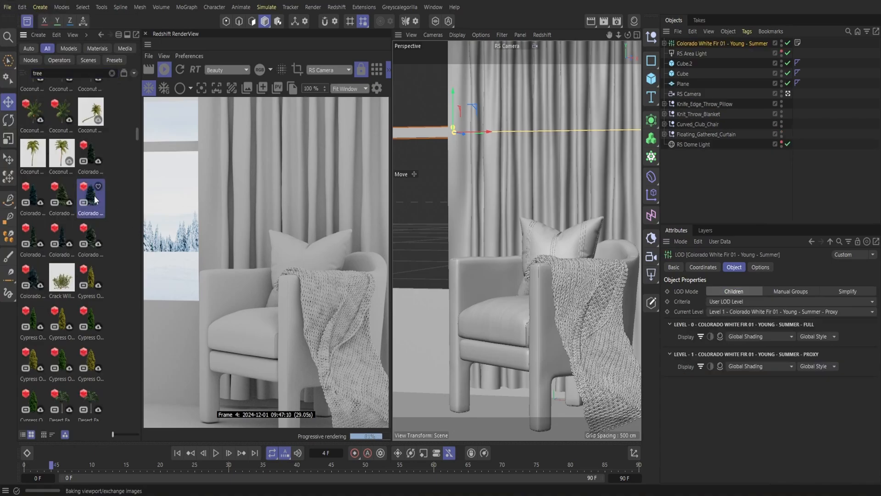
left_click(27, 21)
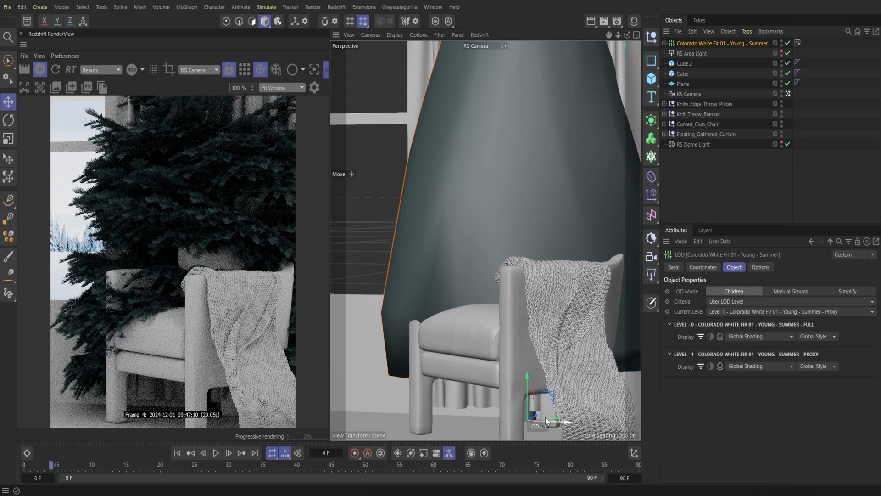
Switch the view to the default camera and move the fir in front of the window, clear of the armchair.
left_click_drag(535, 419, 513, 434)
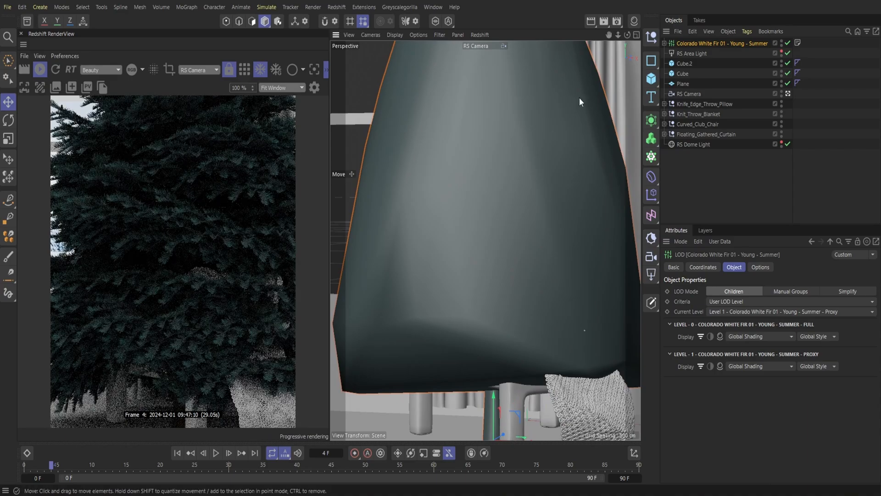
left_click(483, 46)
left_click(509, 54)
left_click_drag(495, 243, 524, 270)
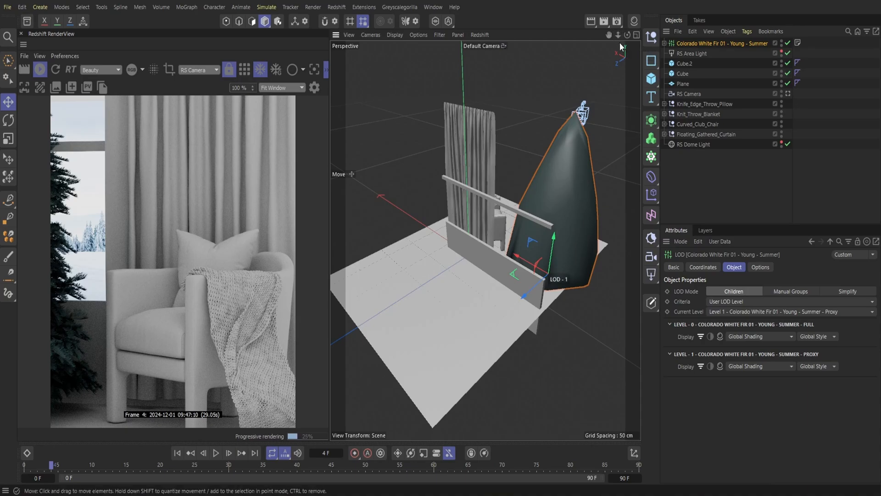
Return to the RS Camera view and pull the camera back slightly from the chair.
left_click(480, 48)
left_click(499, 69)
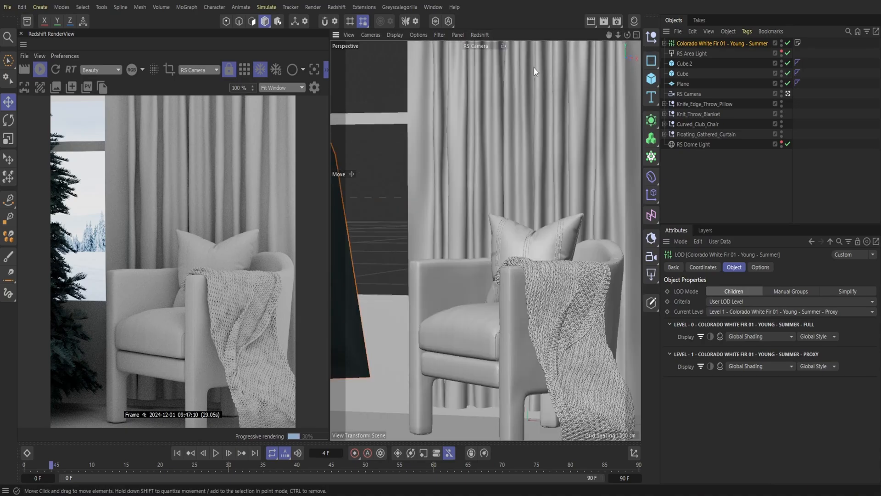
left_click_drag(619, 36, 611, 36)
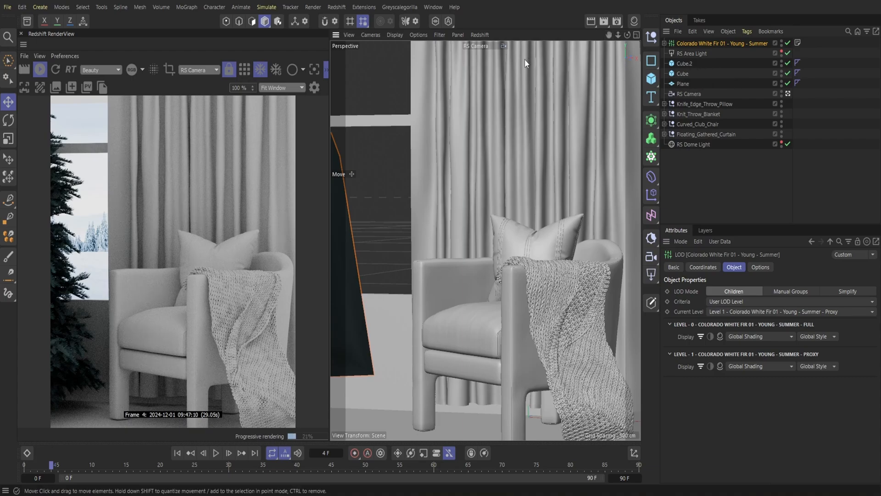
From the default camera, widen the RS Area Light behind the window to about 232.5 cm and shift it sideways.
left_click(503, 46)
left_click(510, 56)
left_click(414, 238)
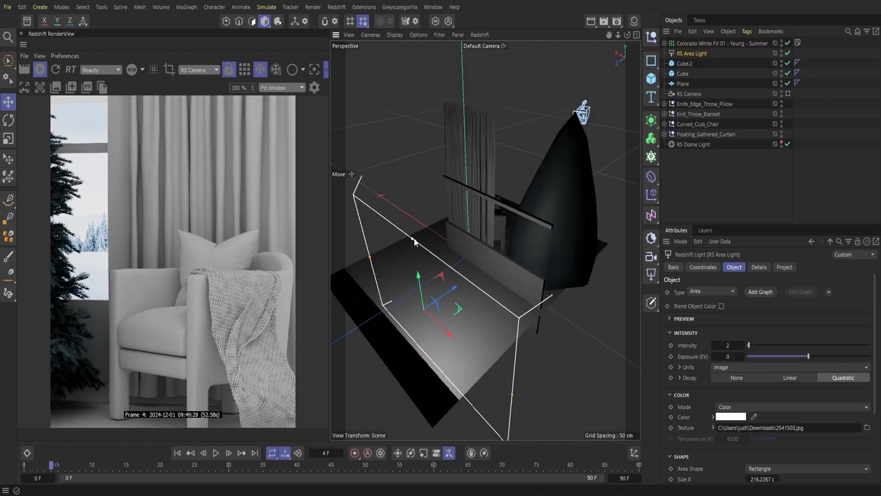
left_click_drag(424, 308, 423, 302)
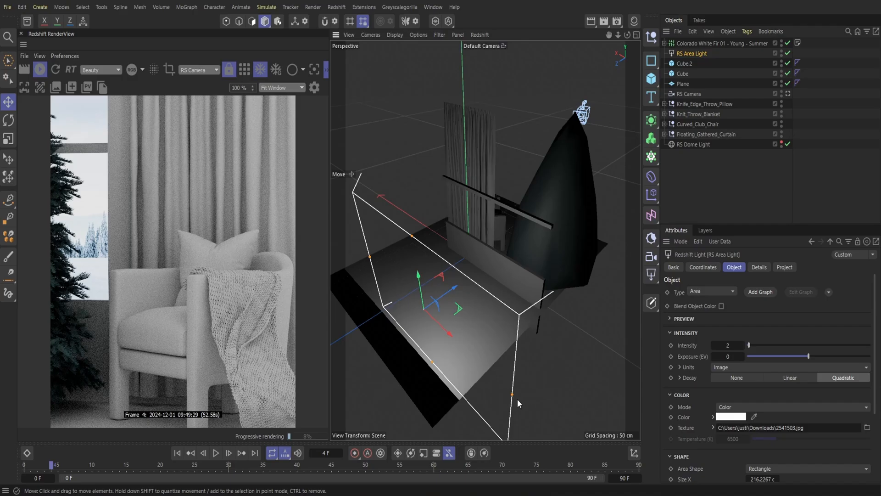
mouse_move(512, 395)
left_mouse_down()
mouse_move(502, 394)
mouse_move(533, 413)
mouse_move(521, 405)
left_mouse_up()
left_click_drag(448, 292, 434, 283)
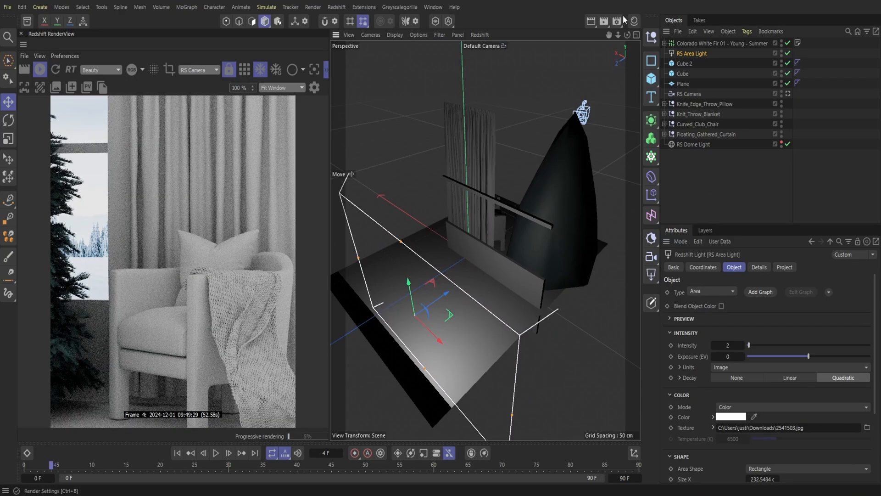
Save the scene and hide the RS Area Light in the viewport only.
left_click_drag(627, 35, 476, 39)
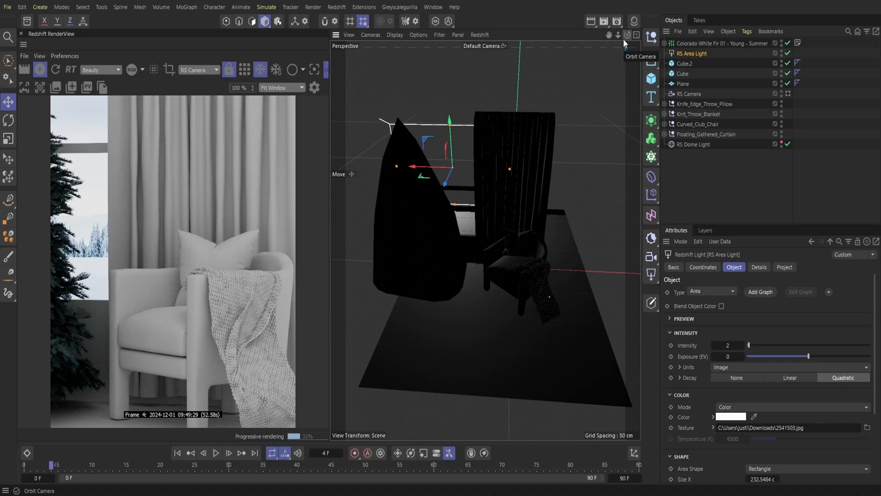
left_click(8, 6)
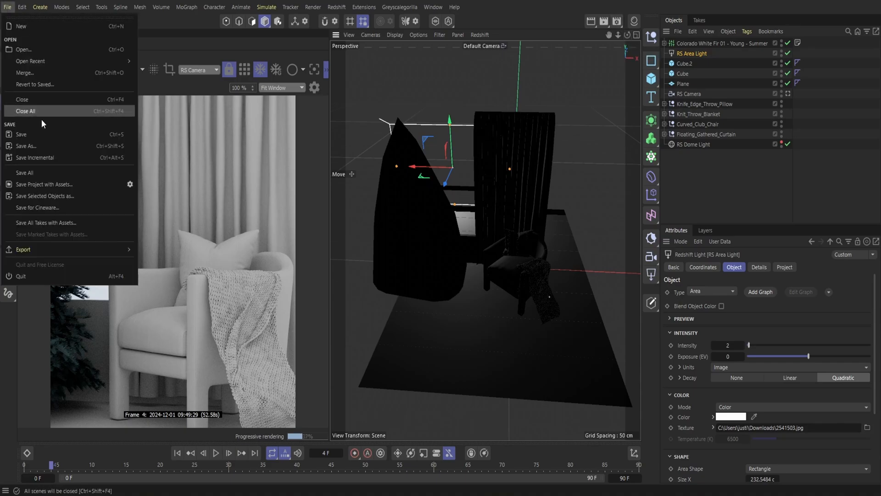
left_click(29, 136)
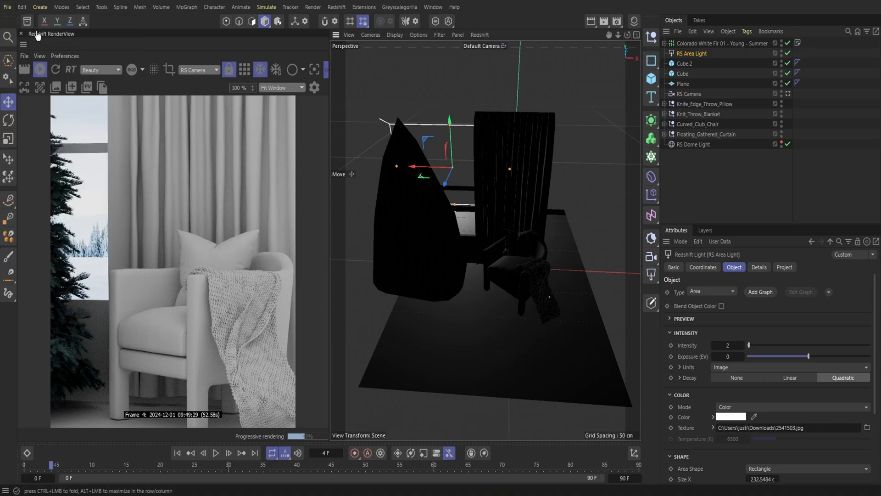
double_click(781, 51)
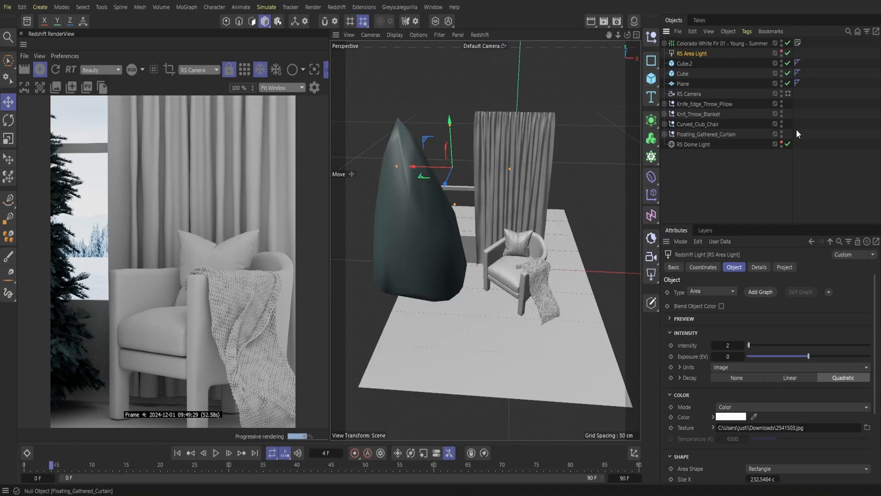
Search the assets for "christmas" and add the red Ornament 02 ball to the scene.
left_click(27, 21)
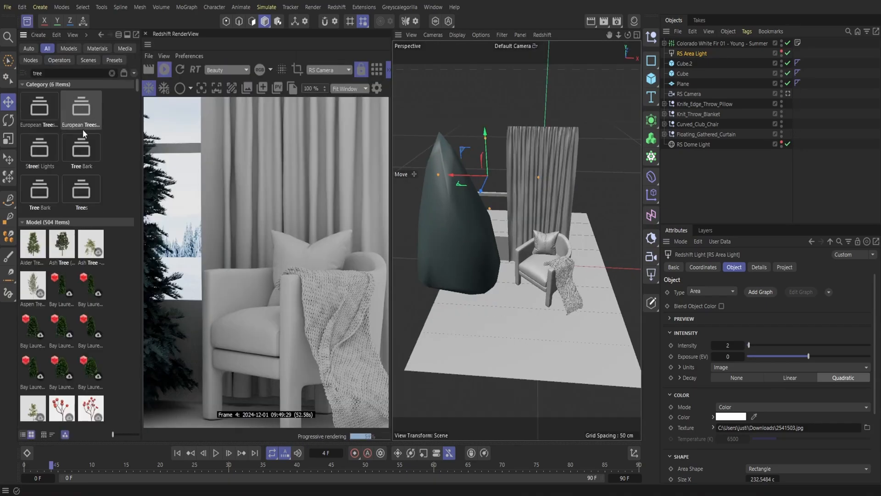
left_click(112, 73)
type("c")
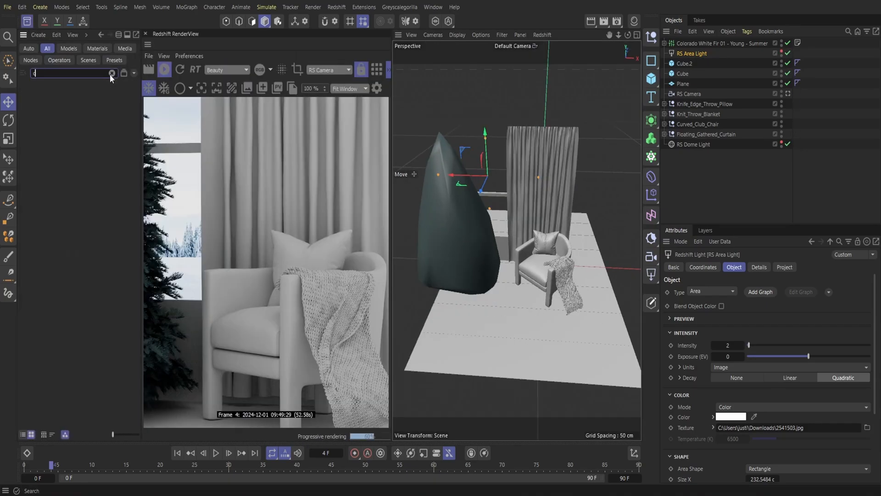
type("hristmas")
double_click(94, 336)
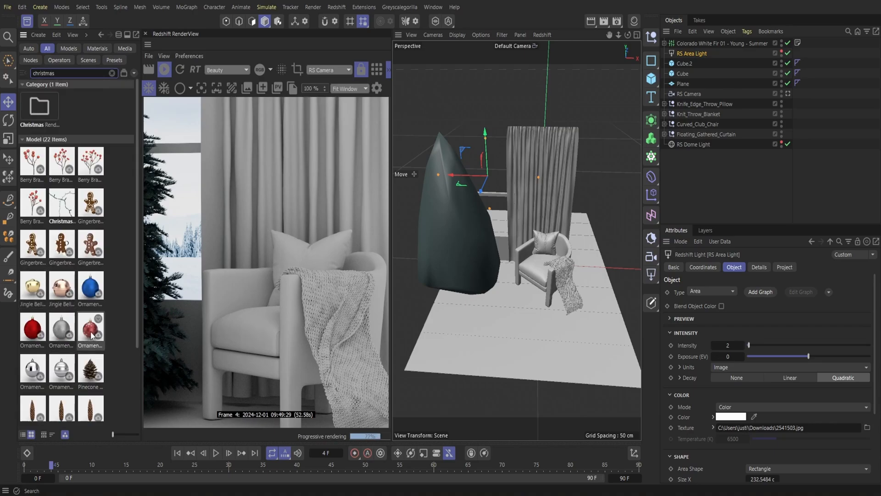
left_click(27, 21)
Move the ornament from the floor up to the fir's window-side edge so it hangs within the camera frame.
left_click_drag(533, 344, 489, 362, "alt")
left_click_drag(516, 258, 472, 279)
left_click_drag(475, 264, 472, 245)
left_click_drag(490, 280, 444, 221)
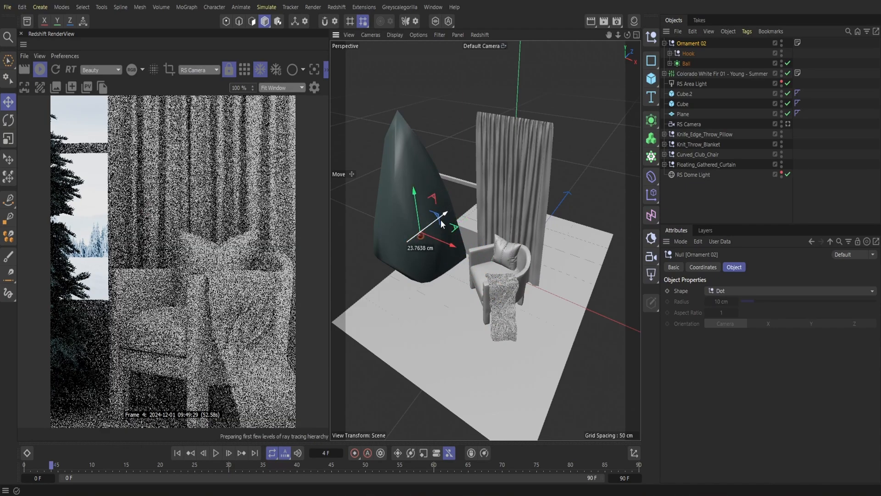
mouse_move(619, 35)
left_mouse_down()
mouse_move(633, 35)
mouse_move(624, 41)
left_mouse_up()
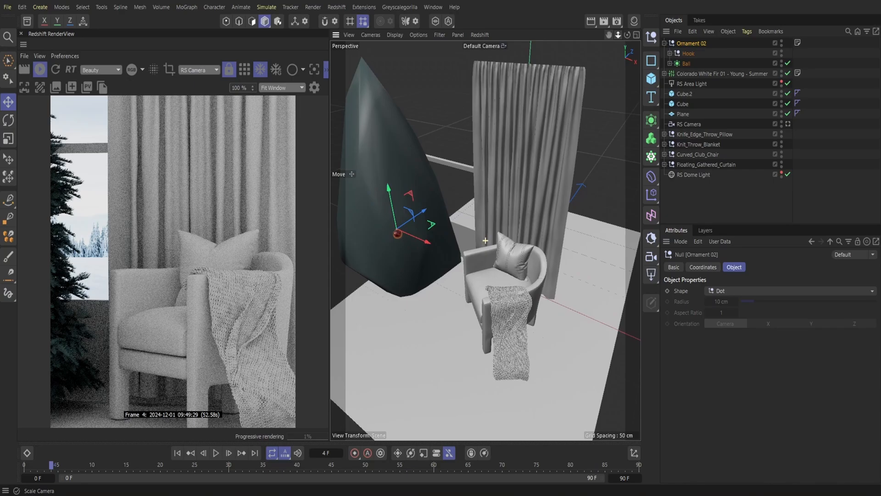
left_click_drag(474, 194, 531, 190)
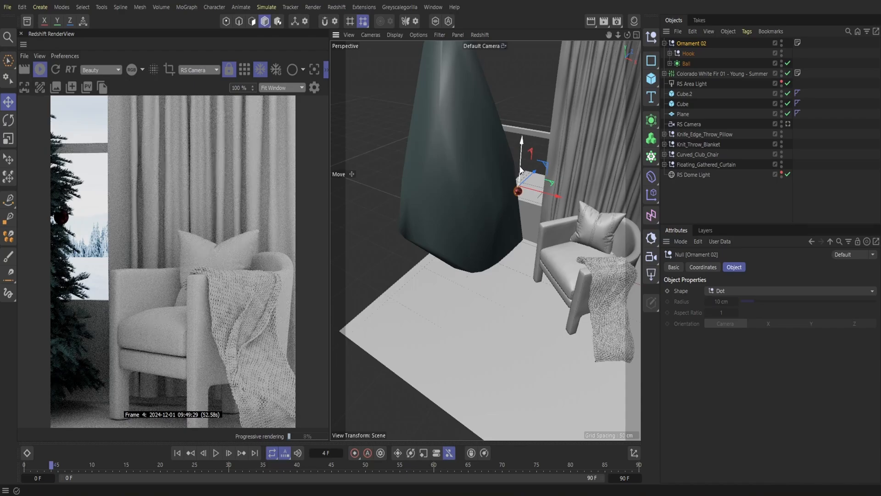
left_click_drag(520, 167, 521, 168)
mouse_move(619, 32)
left_mouse_down()
mouse_move(606, 33)
mouse_move(619, 32)
left_mouse_up()
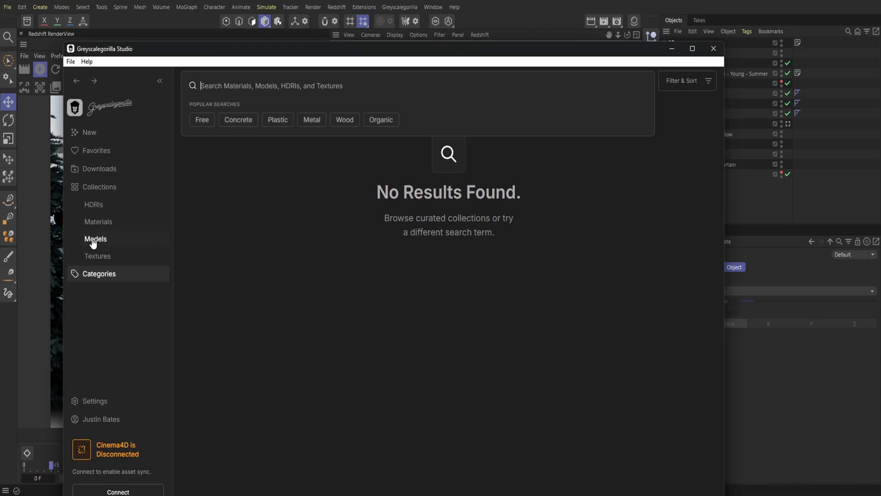
Switch to Greyscalegorilla Studio and download the Cafe 02 HDRI from the Indoor Creative Spaces HDRIs collection.
left_click(92, 240)
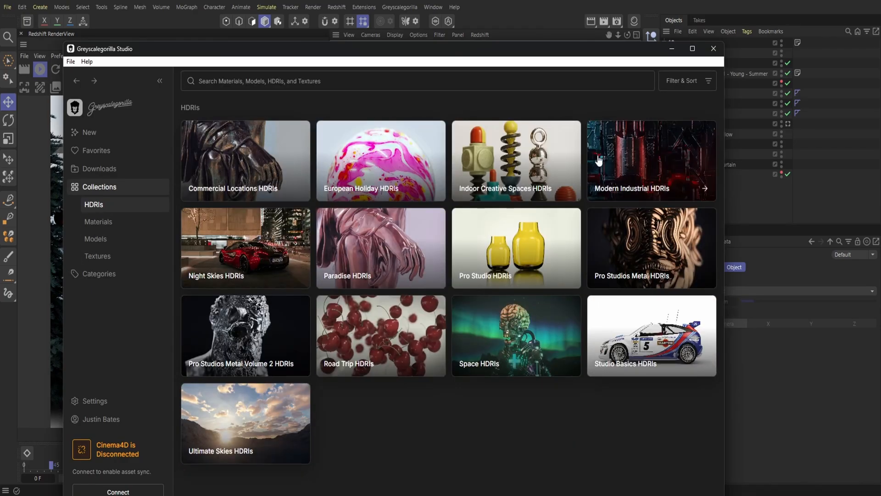
left_click(546, 163)
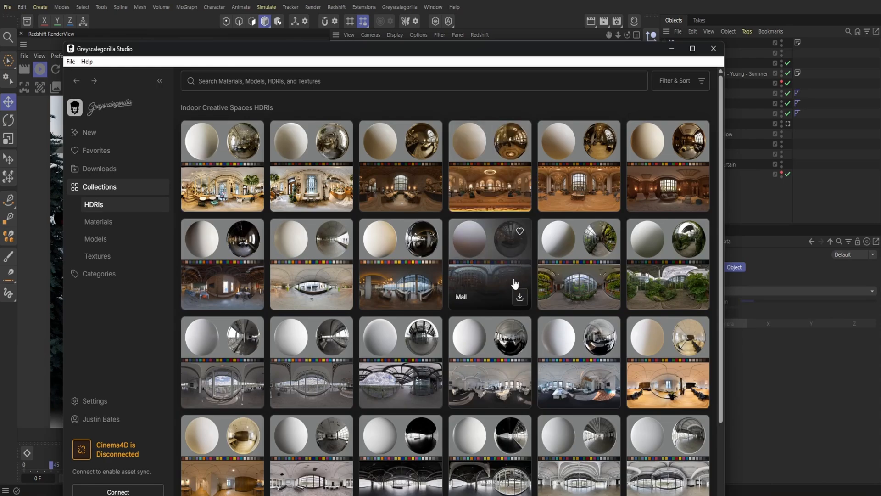
mouse_move(620, 177)
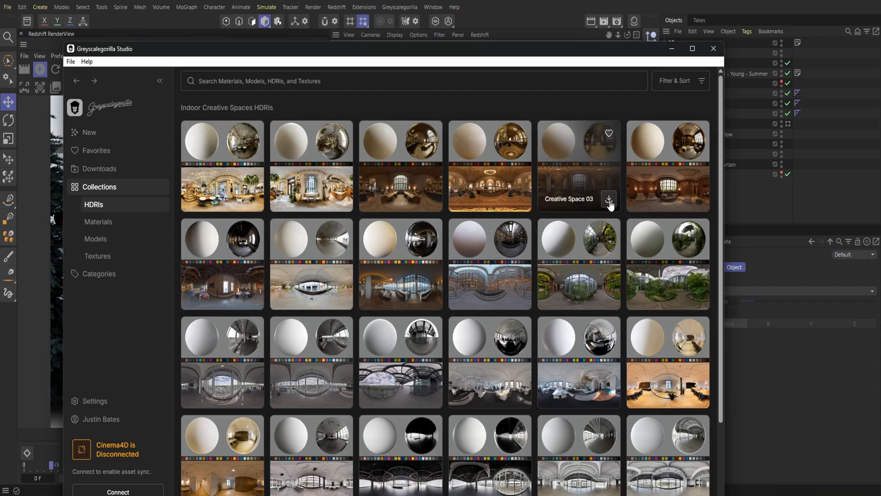
left_click(341, 198)
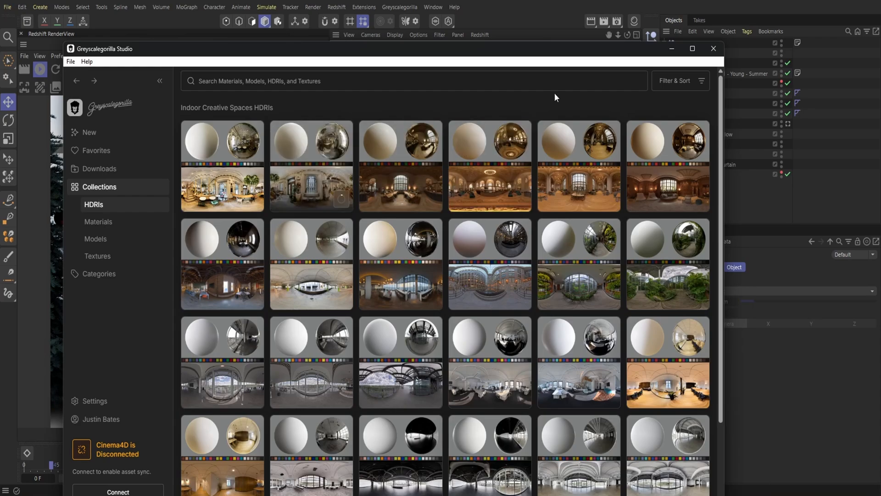
left_click_drag(627, 52, 577, 62)
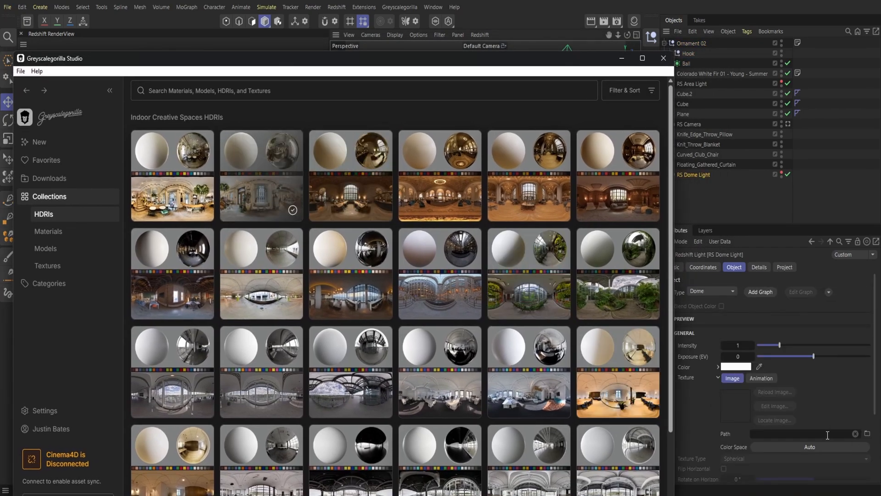
Load the GSG_HC015_A002_Cafe_02.exr file as the RS Dome Light's texture by supplying its path.
right_click(824, 434)
left_click(846, 460)
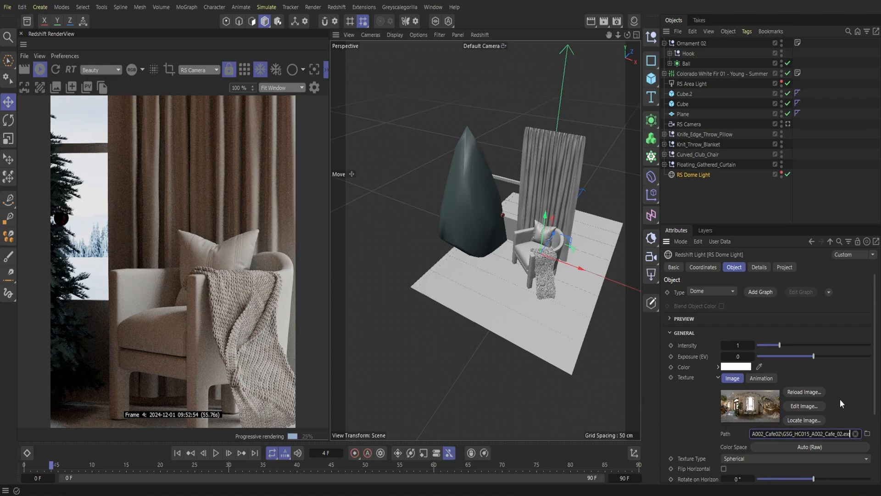
left_click(702, 175)
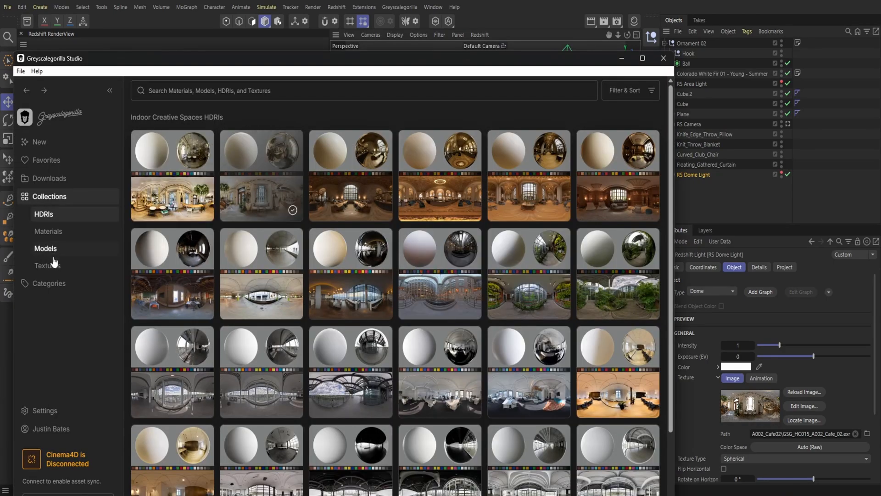
In Greyscalegorilla Studio, open the Materials collections and search the library for "carpet".
left_click(68, 237)
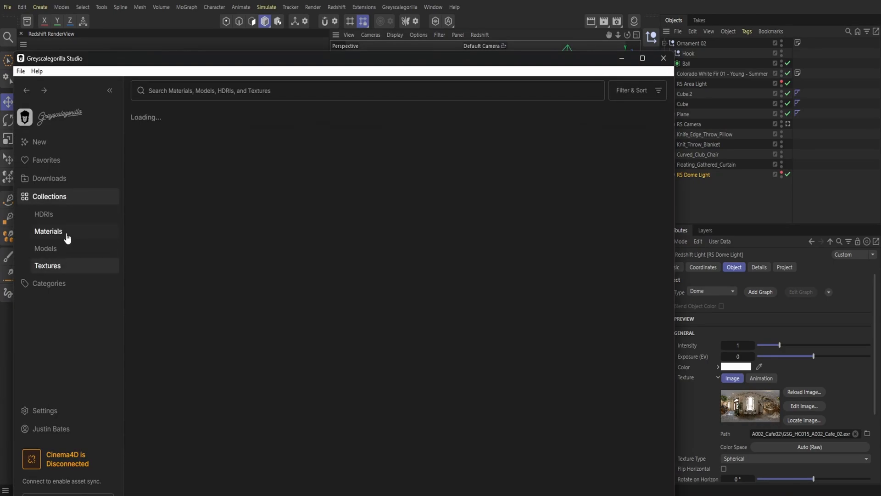
left_click(188, 94)
type("car")
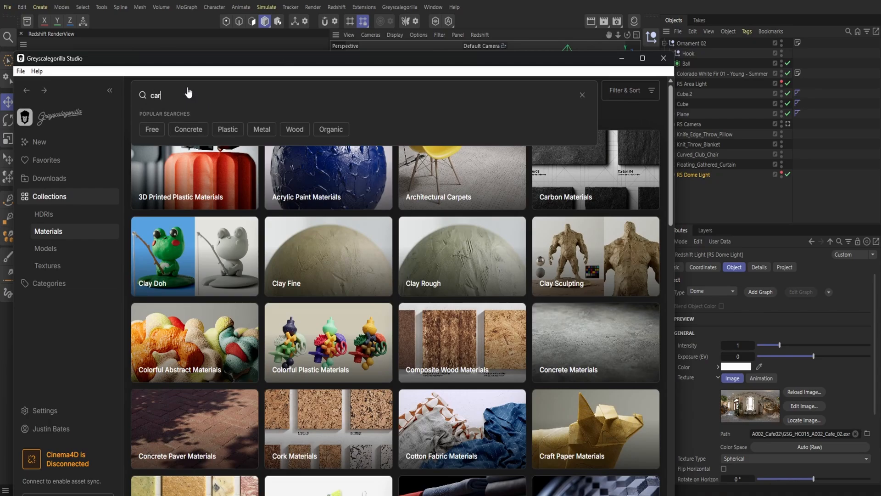
type("pet")
key("Return")
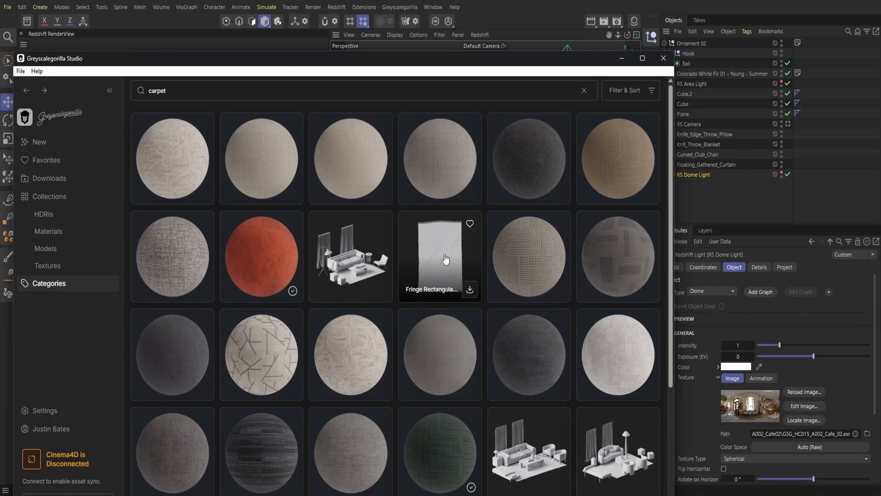
Download the Fringe Rectangular rug model and connect Greyscalegorilla Studio to Cinema 4D for sending assets.
left_click(468, 292)
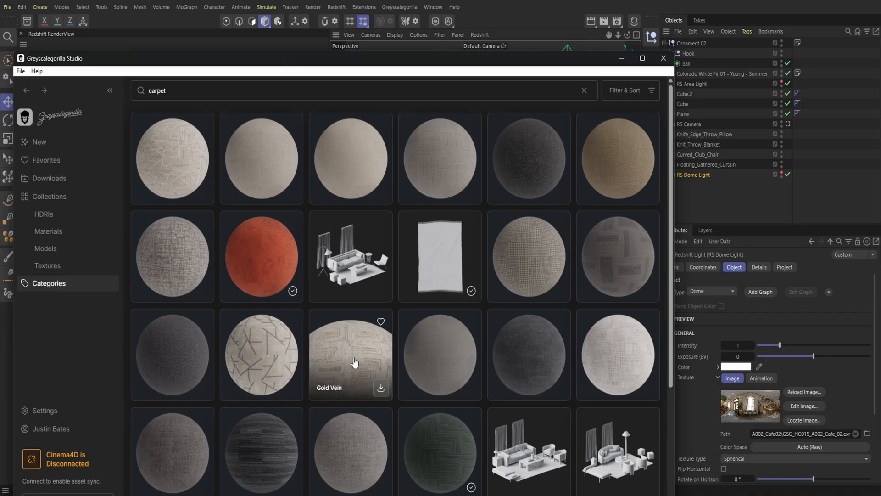
scroll(383, 324, "down", 2)
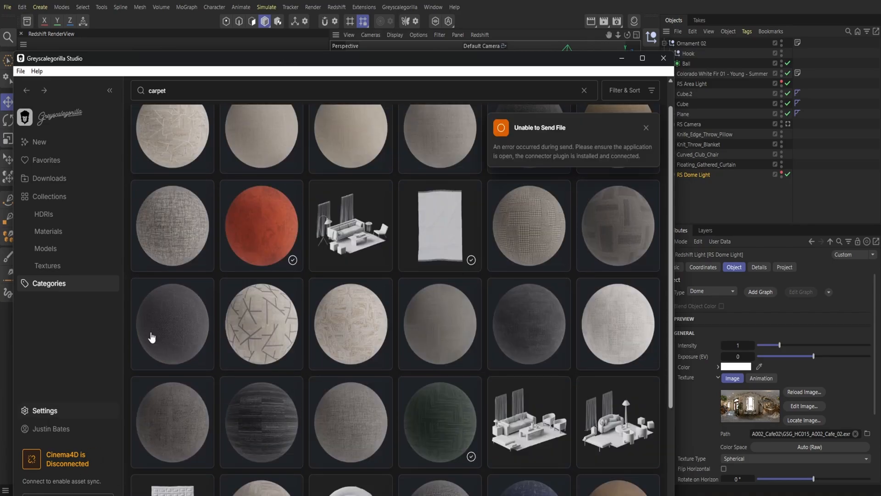
left_click_drag(168, 67, 194, 27)
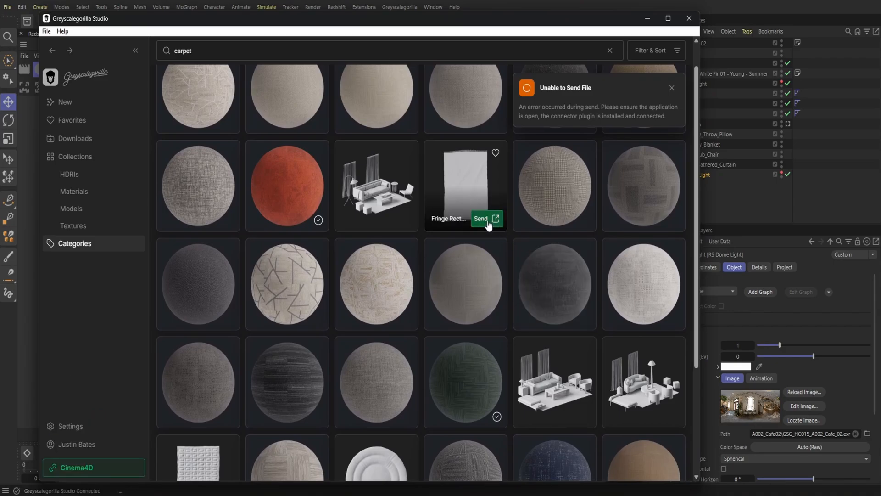
Send the Fringe Rectangular Area Rug model to Cinema 4D and download the Gold Vein material.
left_click(495, 219)
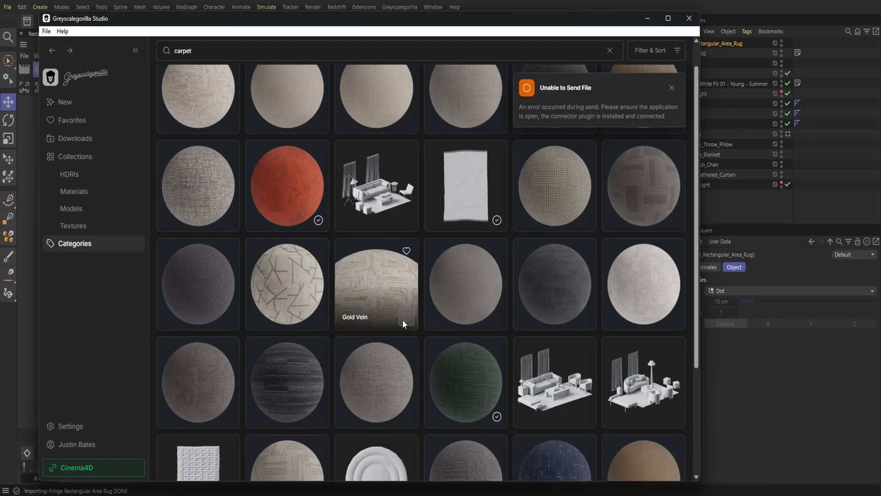
left_click(408, 321)
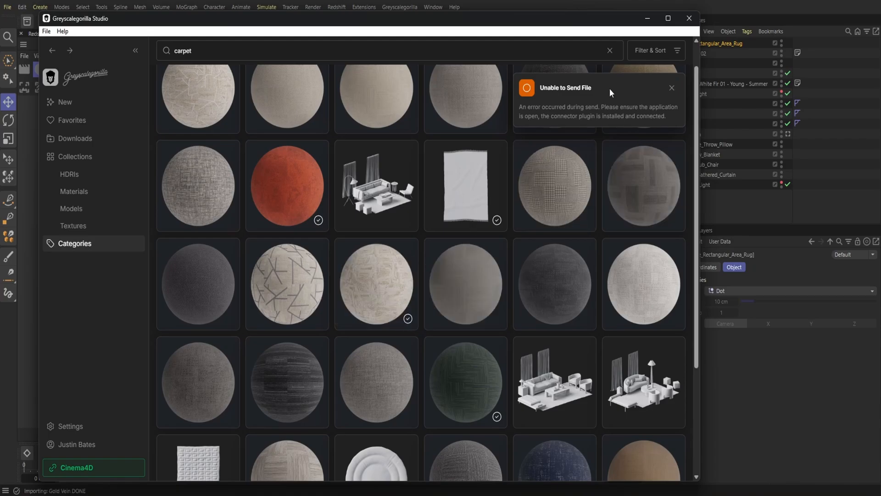
Search the asset library for "wood", start downloading the light Acacia Wood Planks material, and close Greyscalegorilla Studio.
left_click(202, 53)
key("BackSpace")
key("BackSpace")
key("BackSpace")
key("BackSpace")
key("BackSpace")
key("BackSpace")
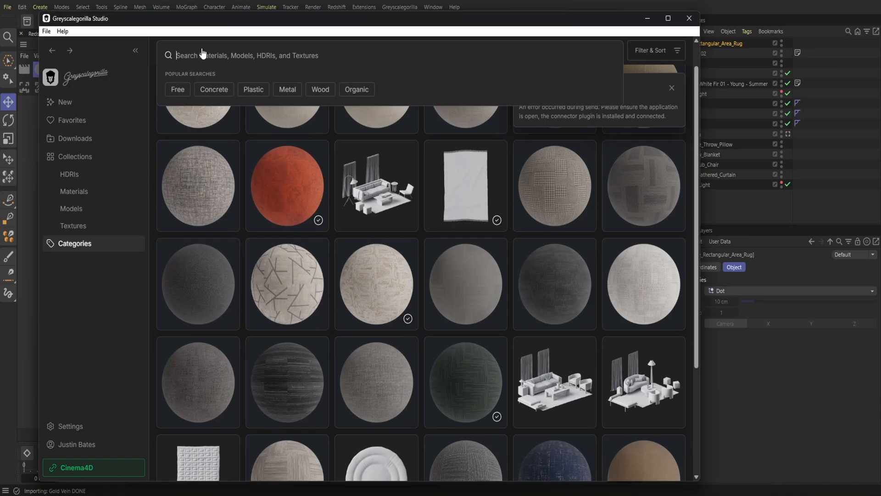
type("wood")
key("Return")
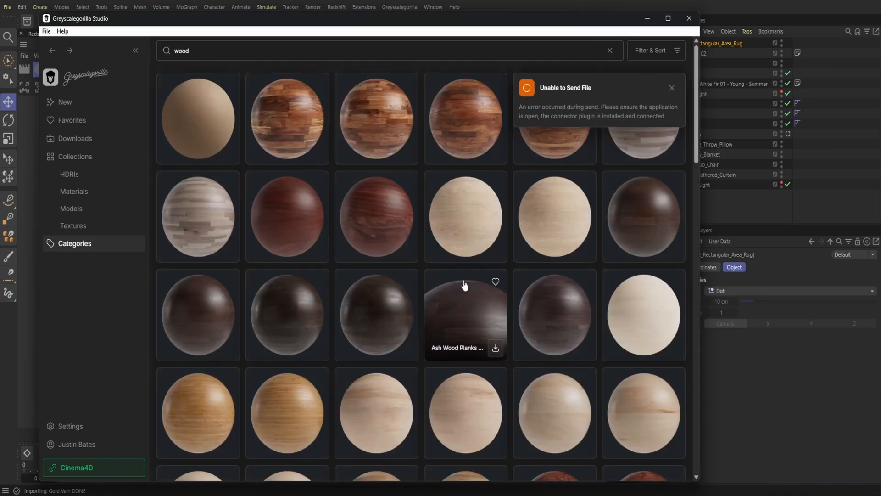
left_click(673, 88)
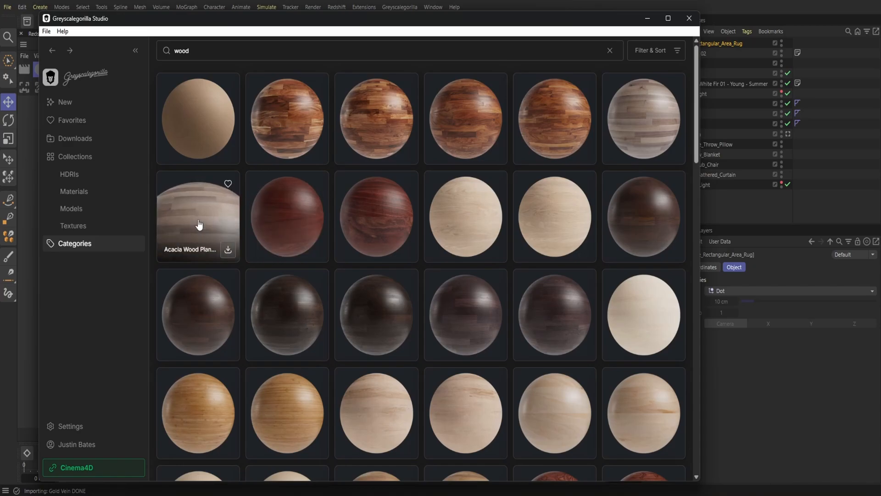
scroll(202, 232, "down", 2)
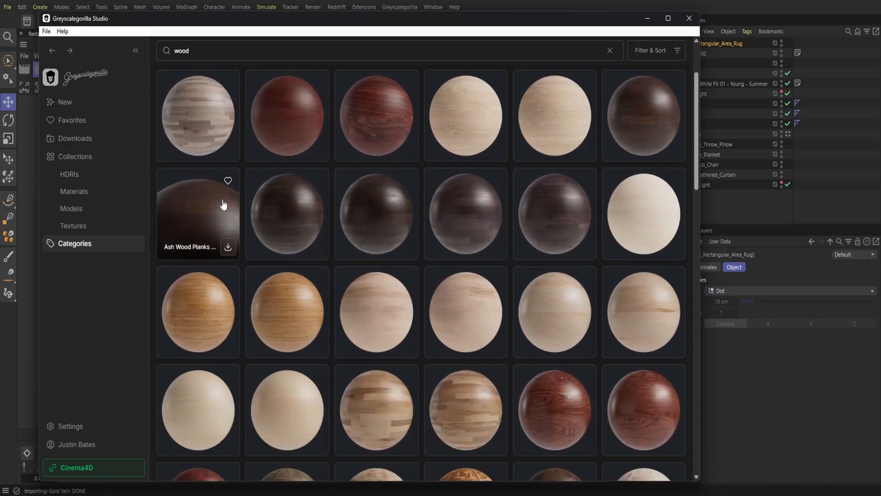
left_click(228, 147)
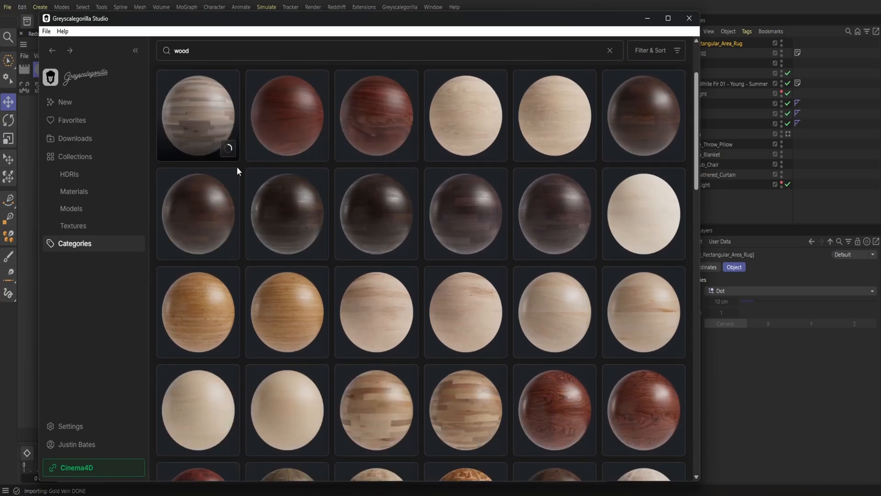
left_click(689, 17)
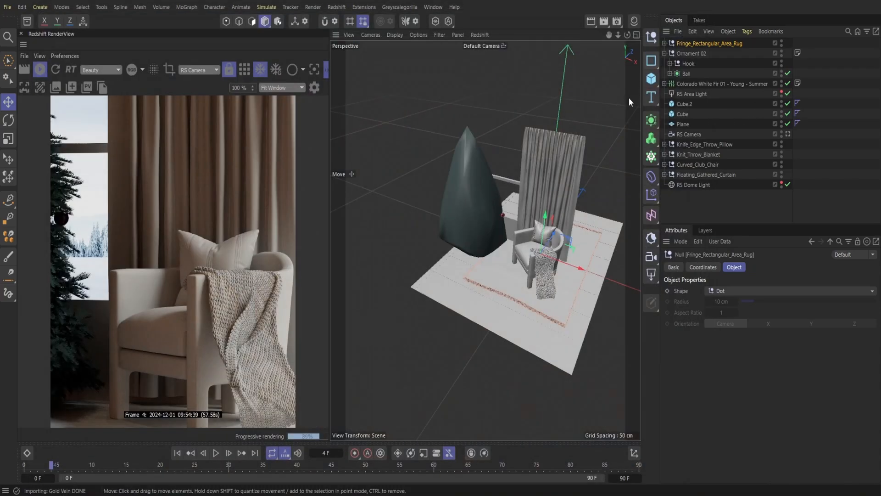
Slide the fringe rug across the floor away from the Christmas tree and apply the Gold Vein material to it.
left_click(574, 290)
left_click(703, 44)
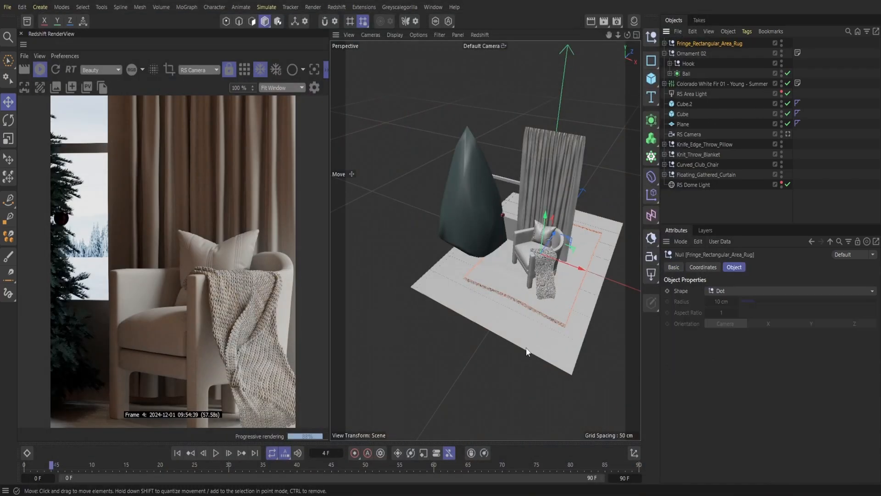
mouse_move(554, 238)
left_mouse_down()
mouse_move(577, 221)
mouse_move(554, 240)
left_mouse_up()
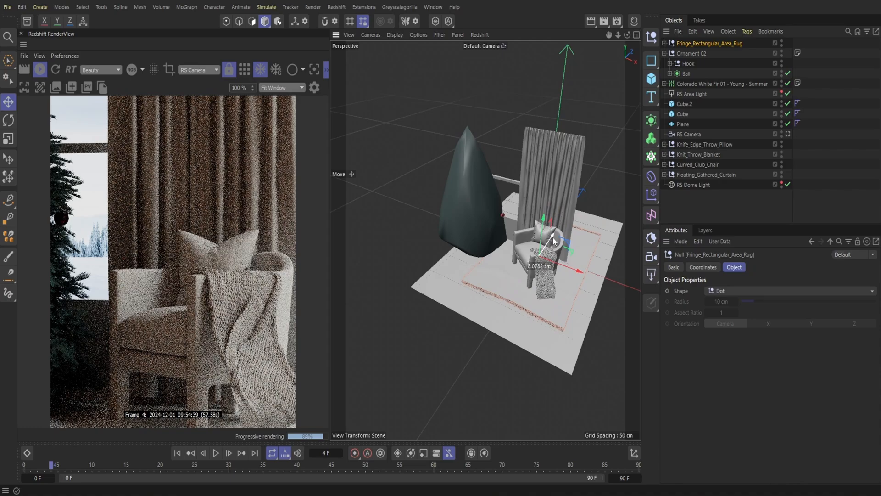
left_click_drag(554, 240, 577, 268)
left_click(634, 21)
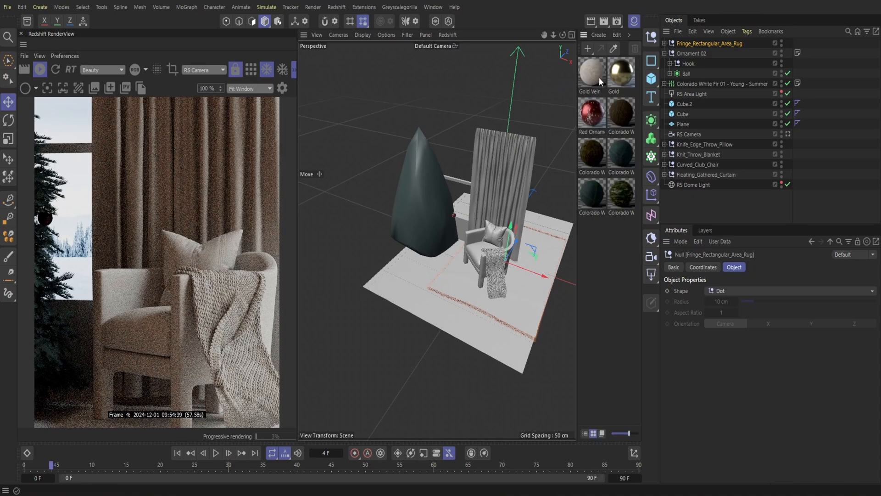
left_click_drag(677, 47, 685, 43)
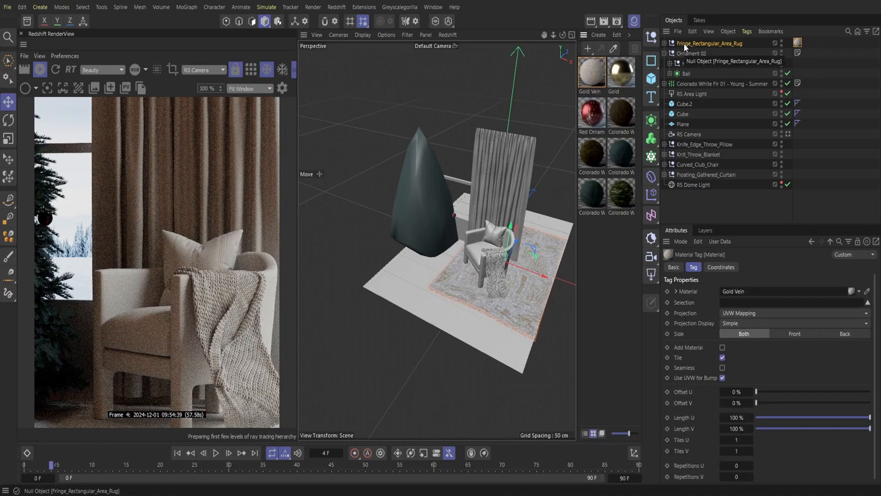
Add a Redshift Object tag to the rug and enable its geometry override, tessellation and displacement.
right_click(696, 42)
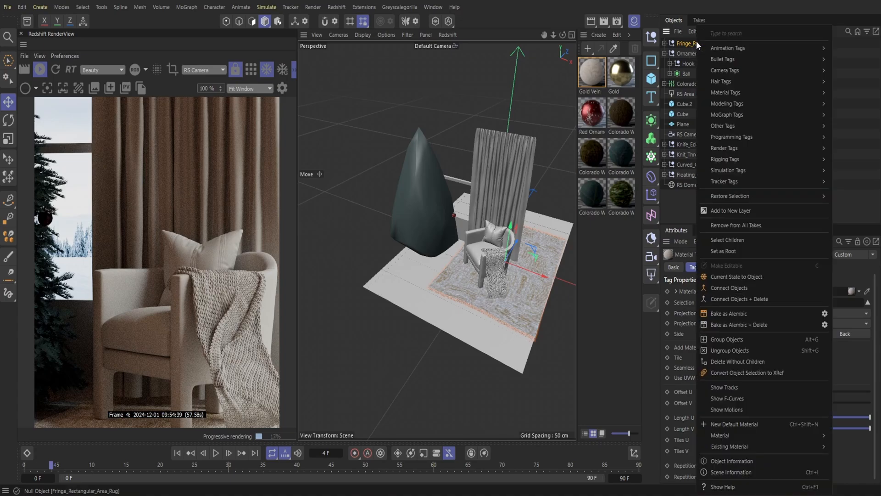
mouse_move(747, 148)
left_click(668, 187)
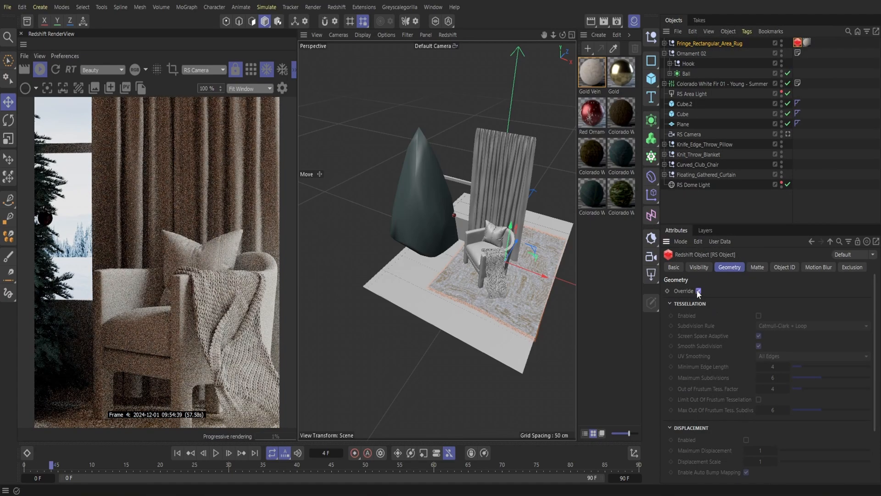
left_click(759, 316)
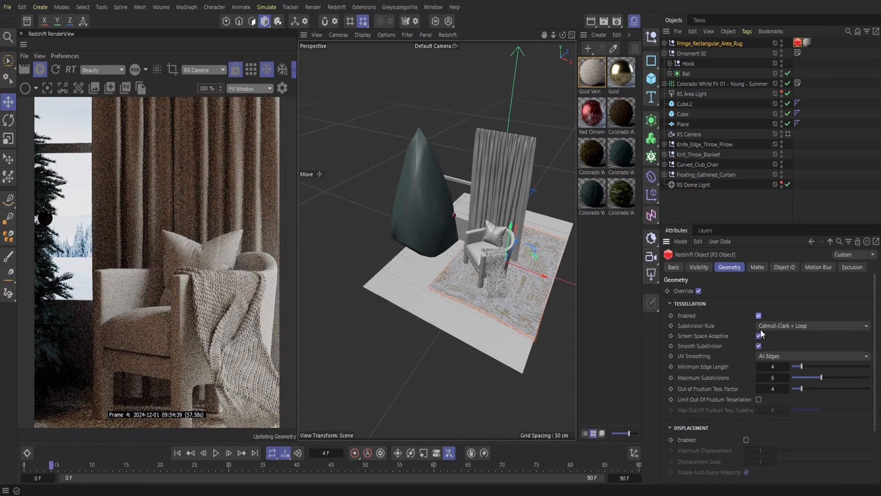
left_click(747, 440)
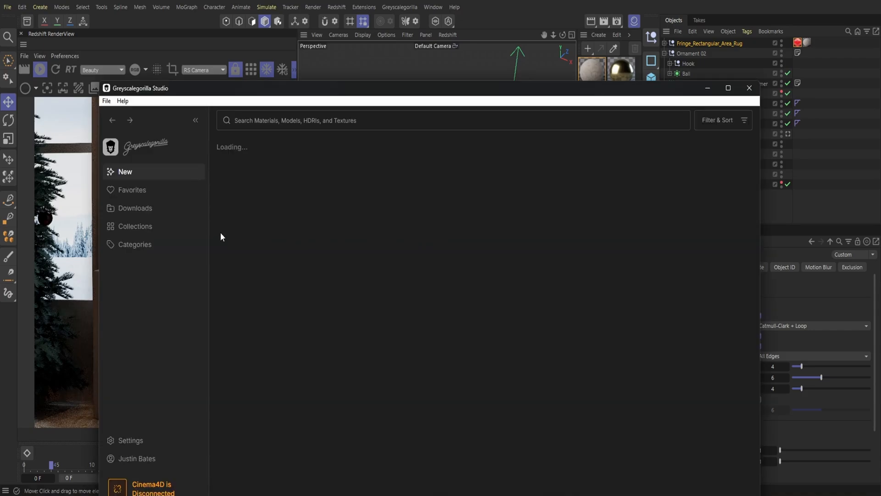
In Greyscalegorilla Studio, search the library for "wood" and download the Acacia Wood Planks Light 02 material into the scene.
left_click(143, 230)
left_click(278, 120)
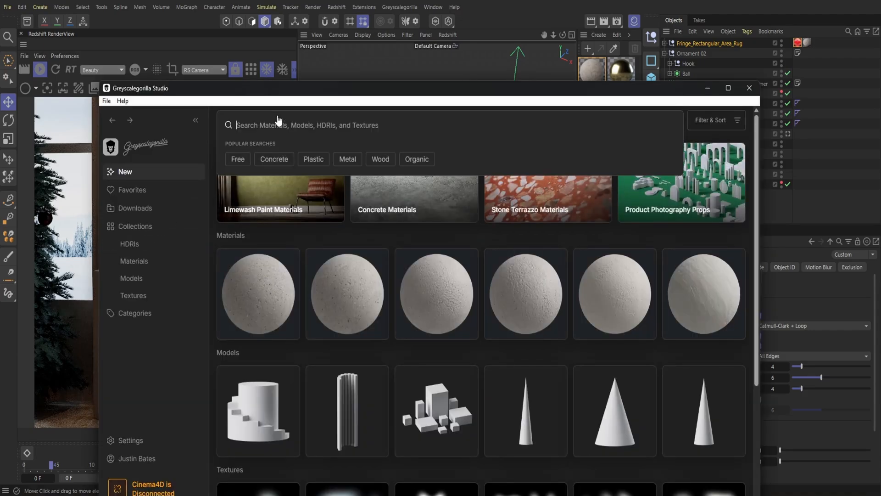
type("wood")
key("Return")
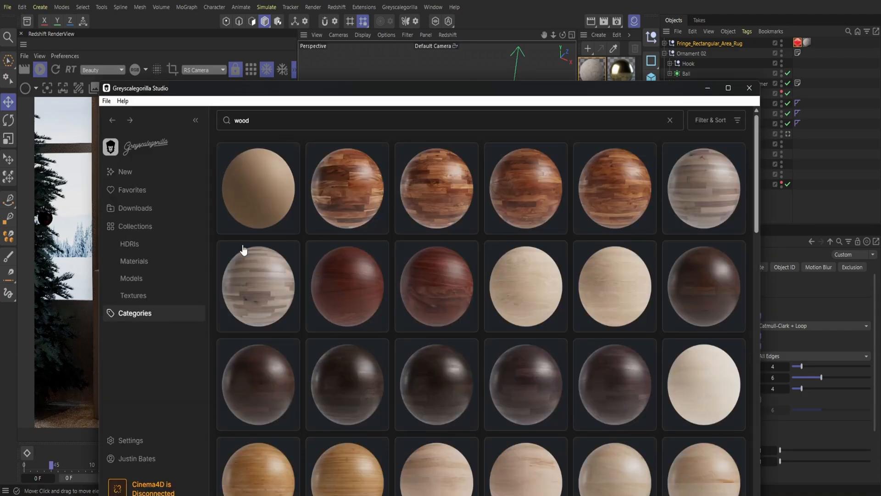
mouse_move(301, 318)
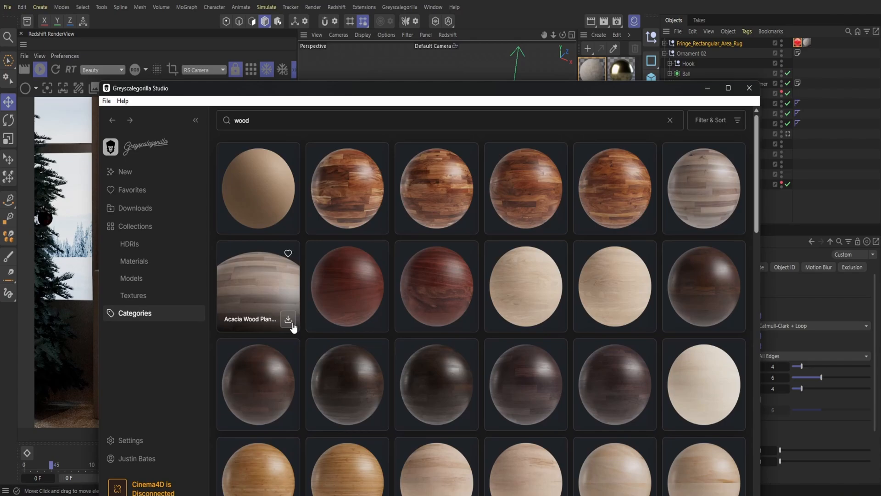
left_click(289, 322)
Search the library for "cloth" and download the Oat Washed Linen Fabric material into the scene.
scroll(601, 293, "down", 8)
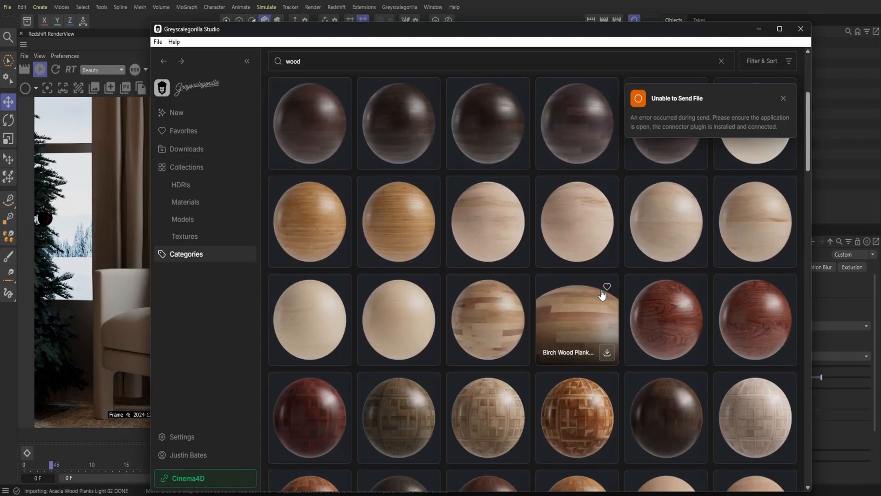
scroll(603, 293, "up", 7)
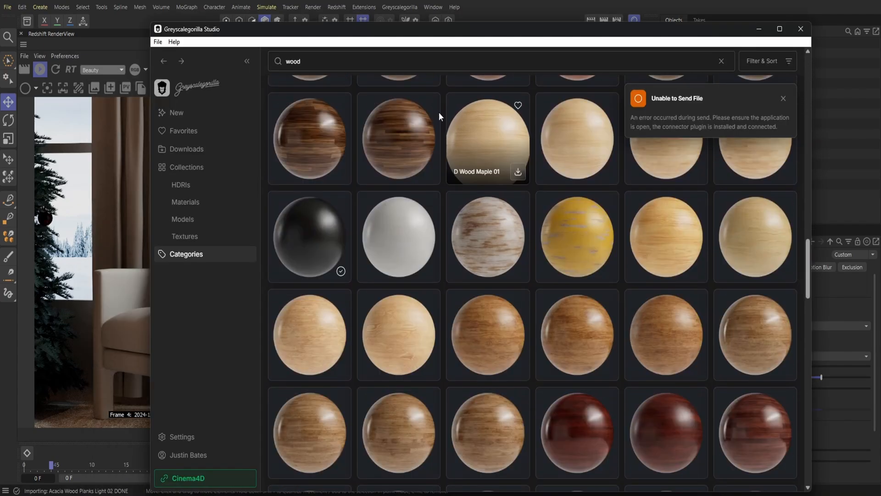
left_click(351, 65)
type("w")
key("BackSpace")
type("cloth")
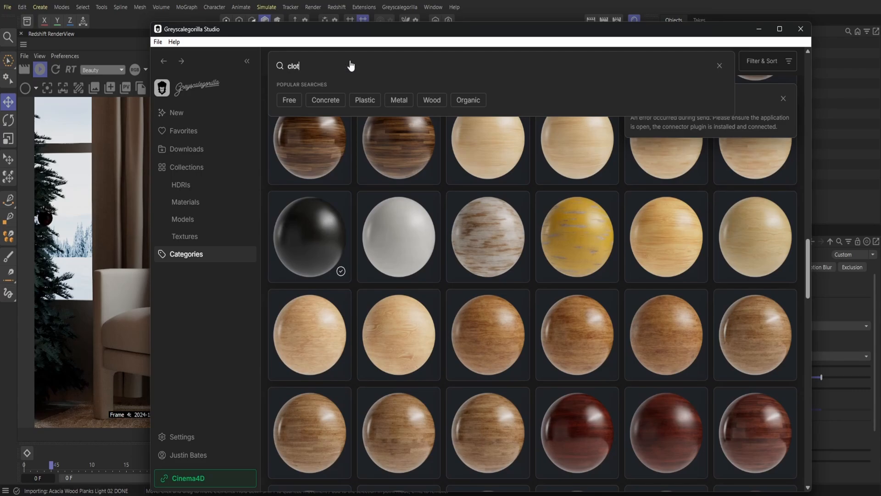
key("Return")
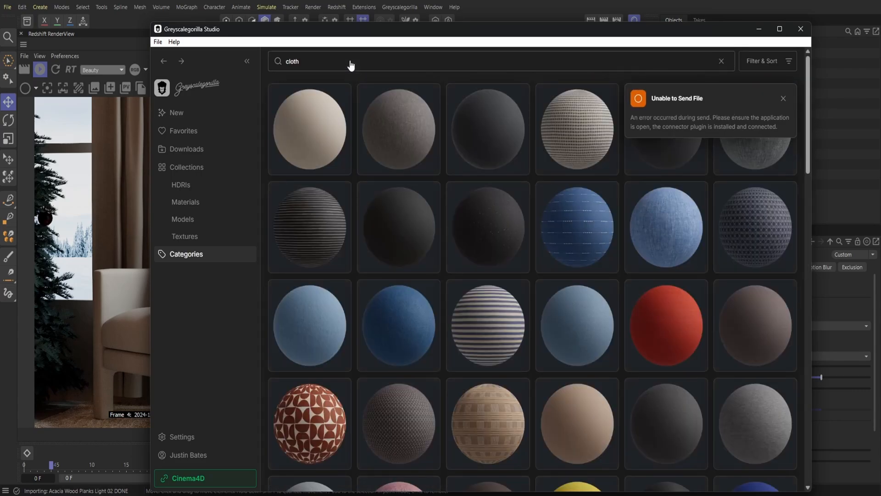
scroll(606, 312, "down", 10)
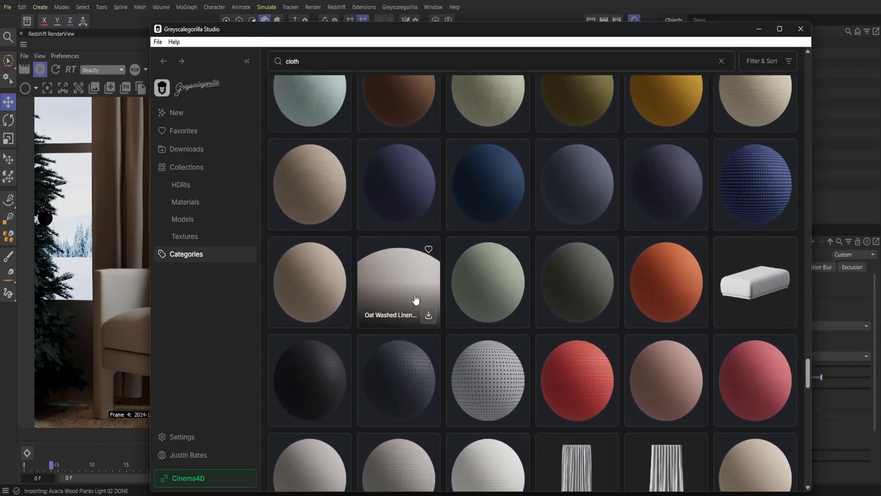
left_click(429, 315)
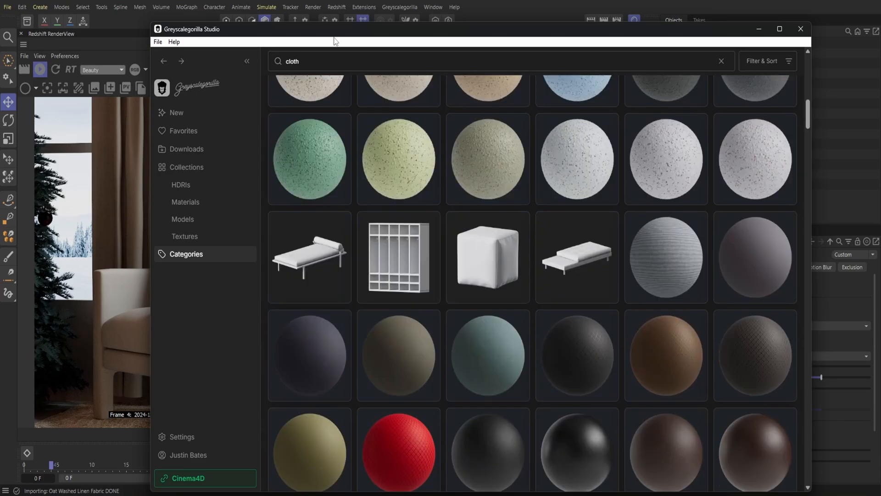
Search the library for "red" and download the Embroidered Bubble Spandex Red and Felt Red 01 materials.
left_click(331, 66)
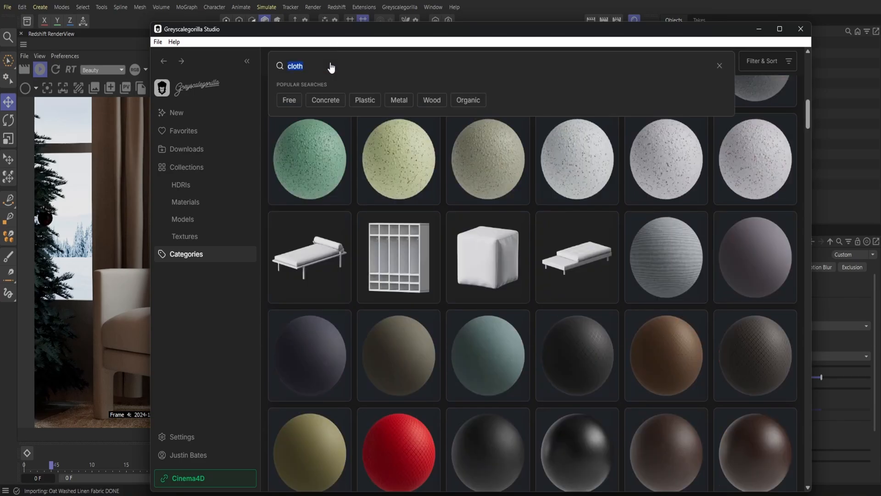
type("red")
key("Return")
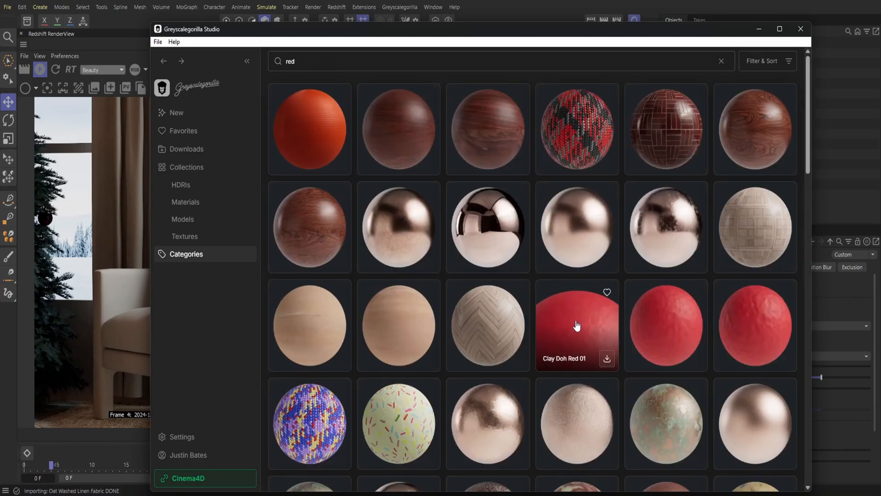
scroll(581, 285, "down", 6)
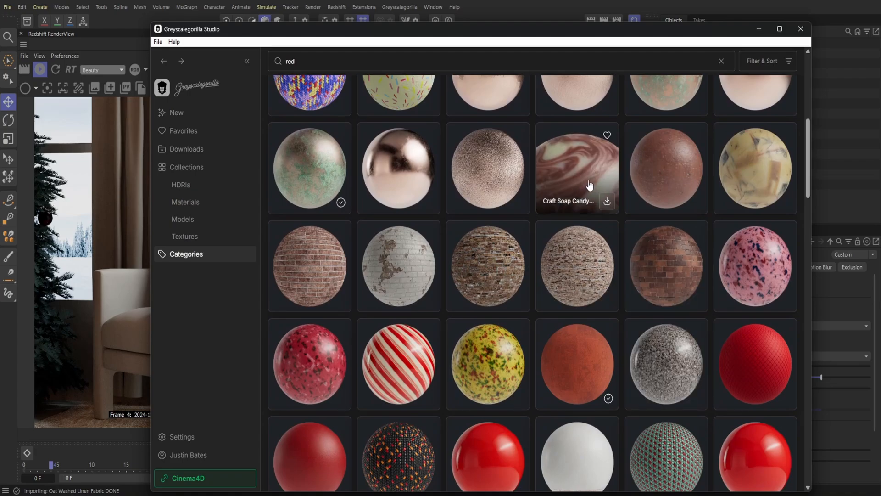
scroll(590, 185, "down", 6)
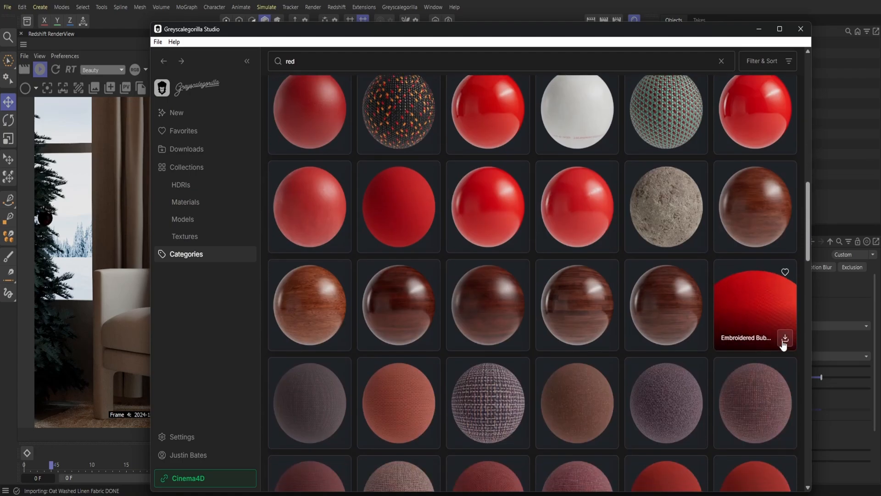
scroll(783, 338, "down", 3)
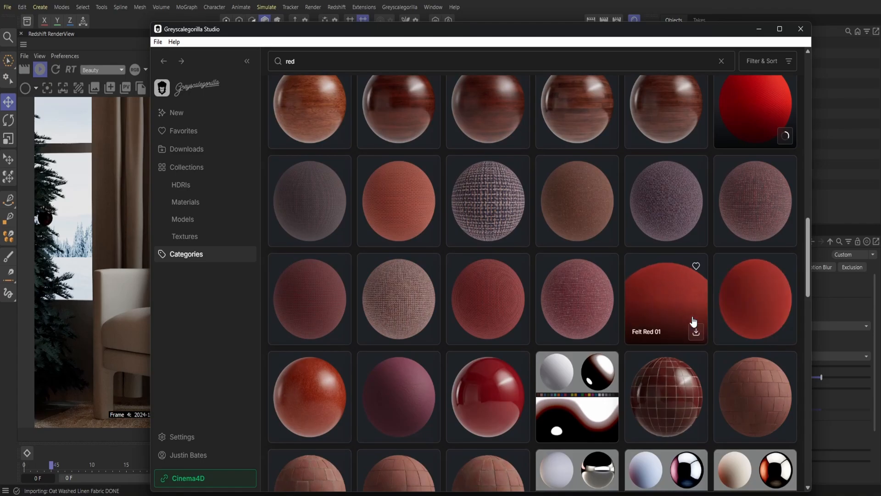
left_click(696, 331)
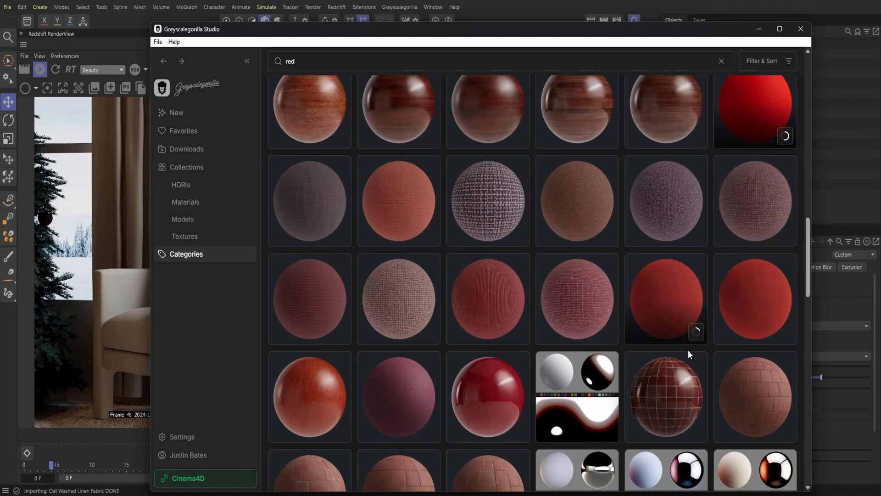
Send the downloaded Embroidered Bubble Spandex Red material to Cinema 4D.
scroll(687, 354, "down", 6)
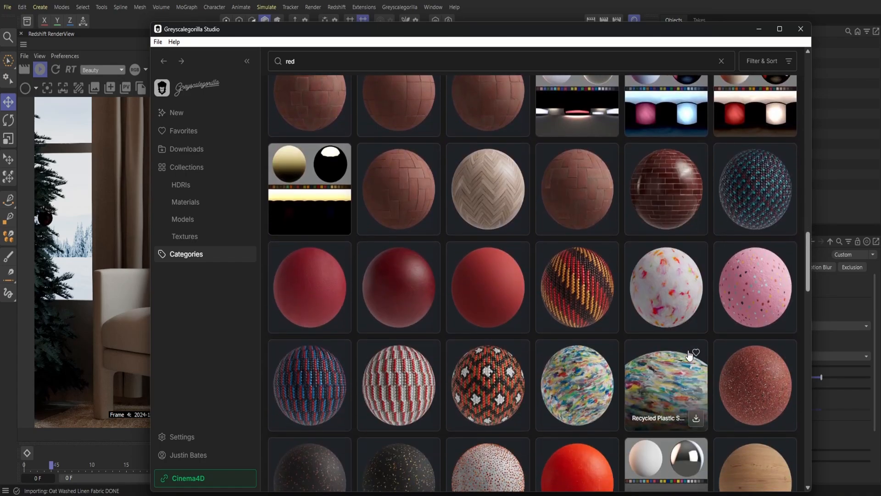
scroll(689, 354, "up", 6)
left_click(785, 186)
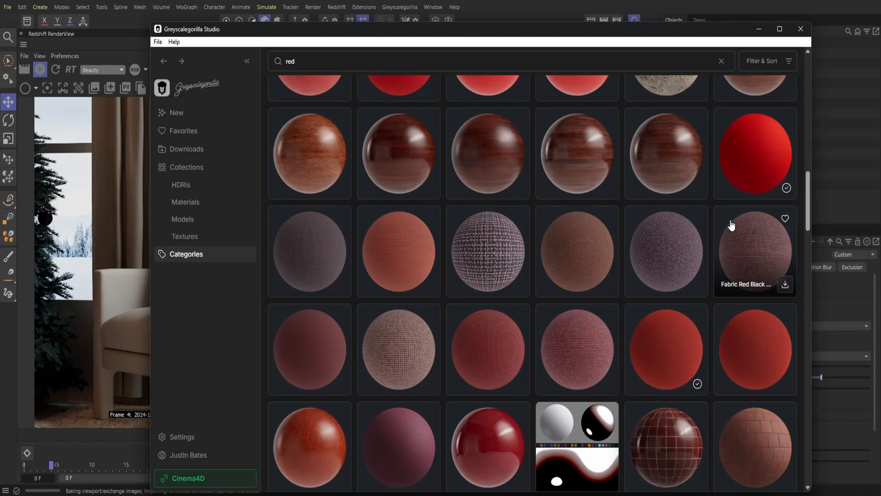
Find the Suede Red material in the "red" results, download it and send it to Cinema 4D.
scroll(598, 333, "down", 10)
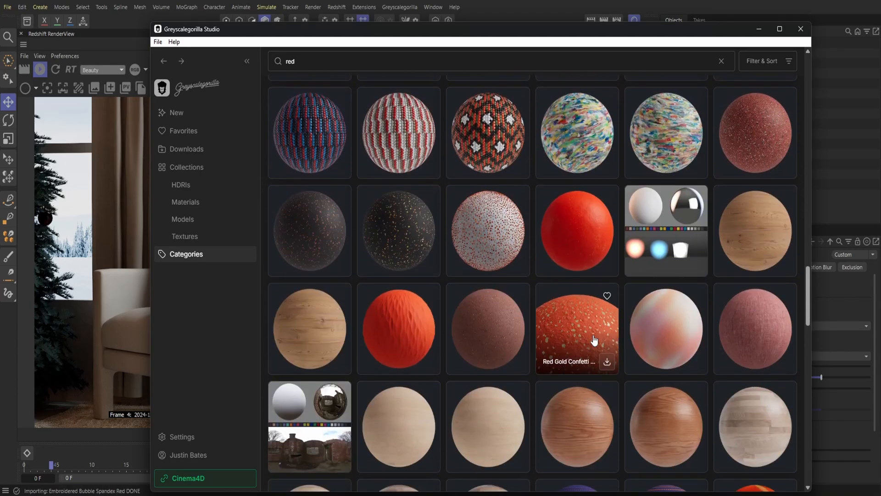
scroll(594, 340, "down", 8)
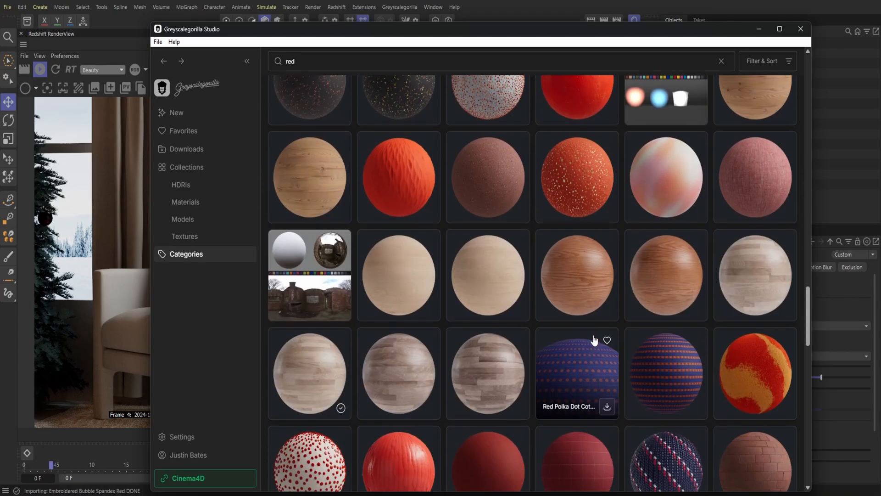
scroll(495, 279, "down", 5)
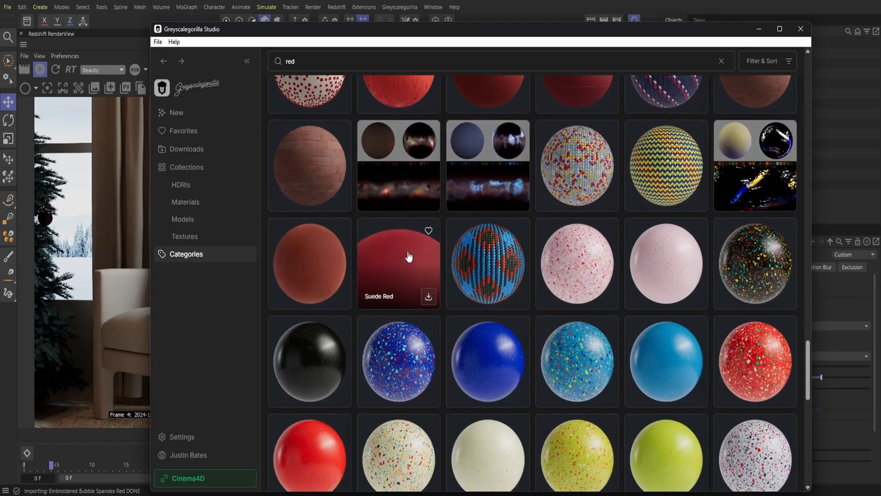
left_click(428, 297)
scroll(418, 278, "down", 7)
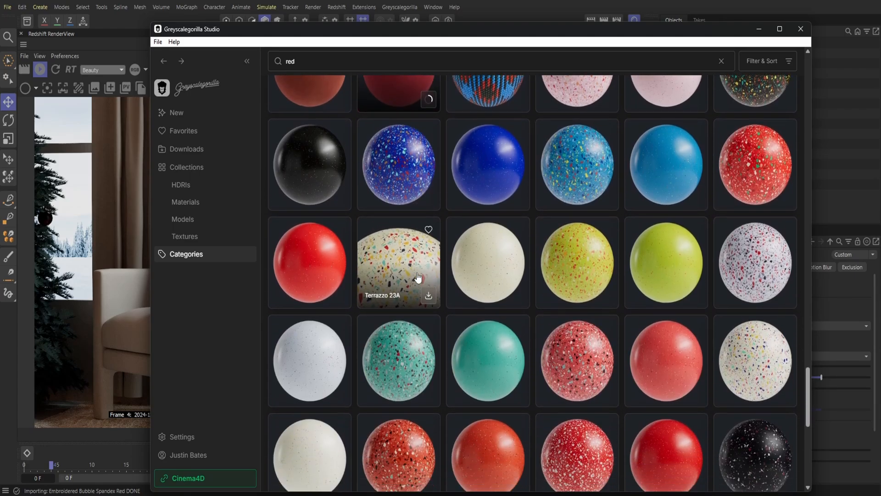
scroll(418, 277, "up", 6)
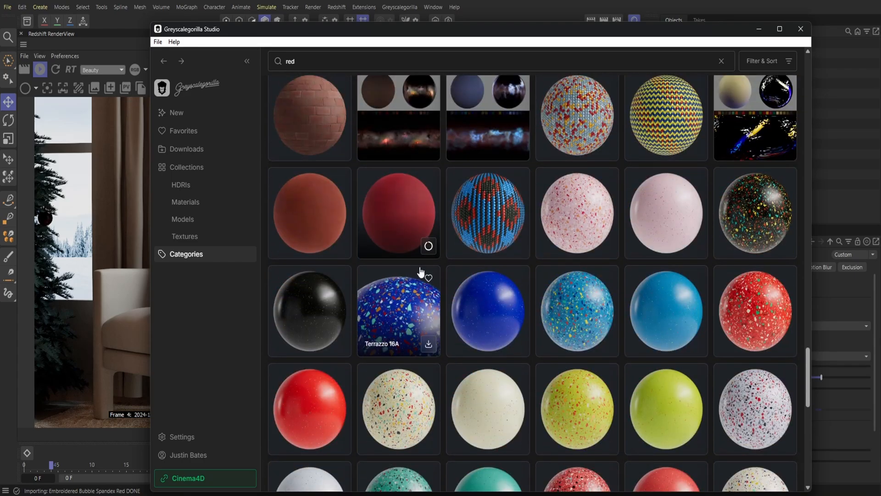
left_click(430, 248)
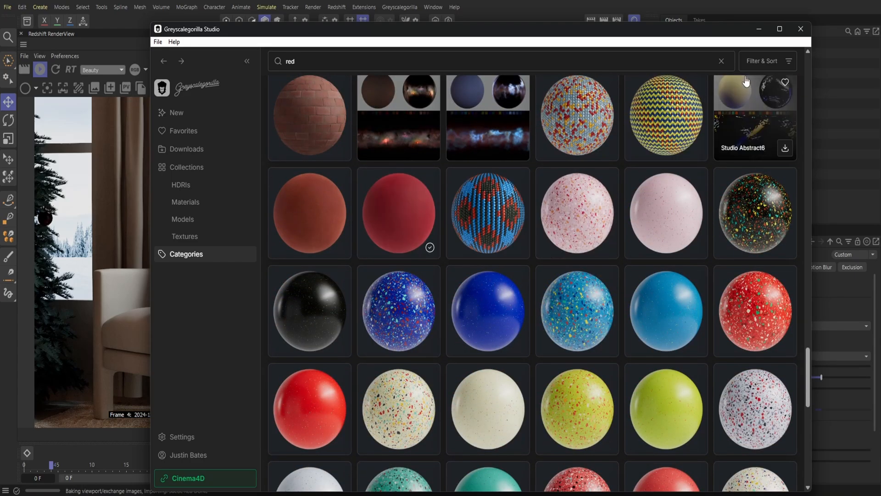
Switch to Cinema 4D and apply the Acacia Wood Planks Light 02 material to the floor plane.
left_click(759, 29)
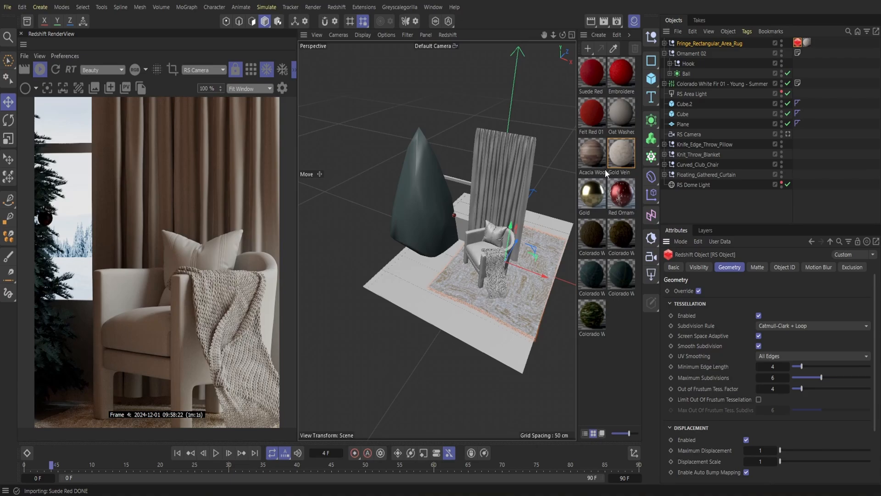
left_click_drag(569, 172, 418, 272)
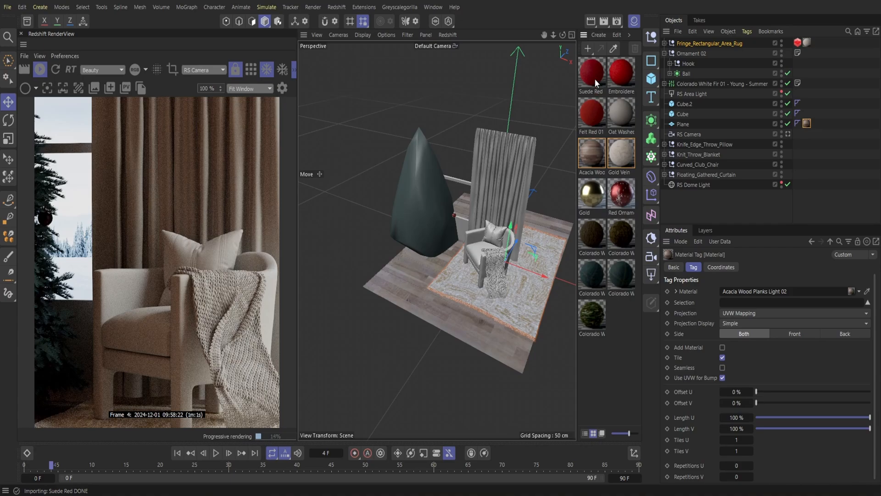
Try the Suede Red material on the club chair's cushion, body and seat, and Oat Washed Linen Fabric on the curtain.
left_click_drag(595, 78, 475, 258)
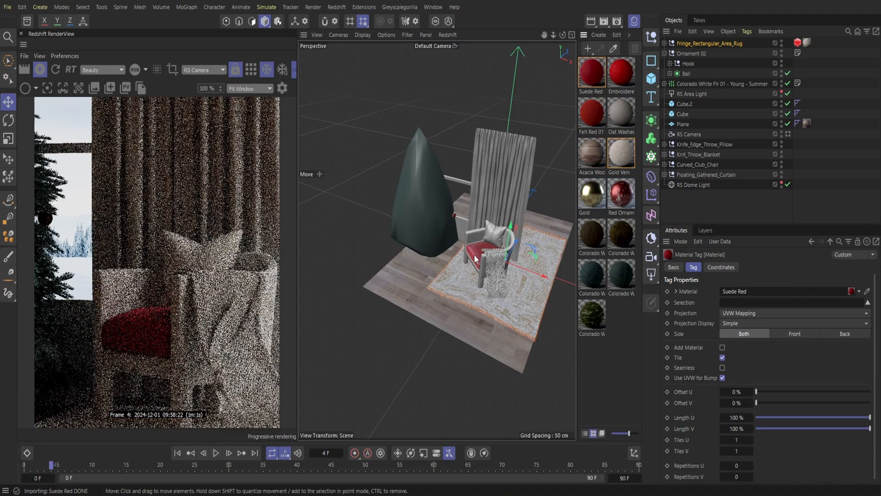
left_click_drag(597, 72, 475, 239)
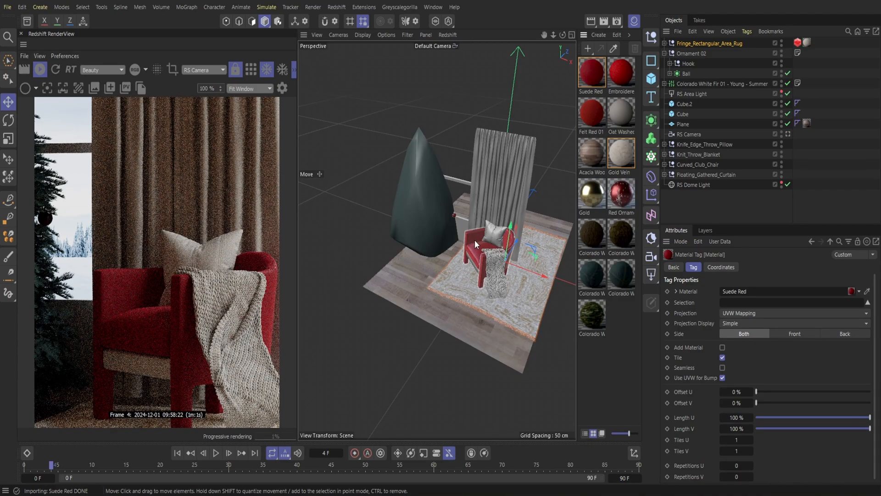
left_click_drag(592, 82, 479, 279)
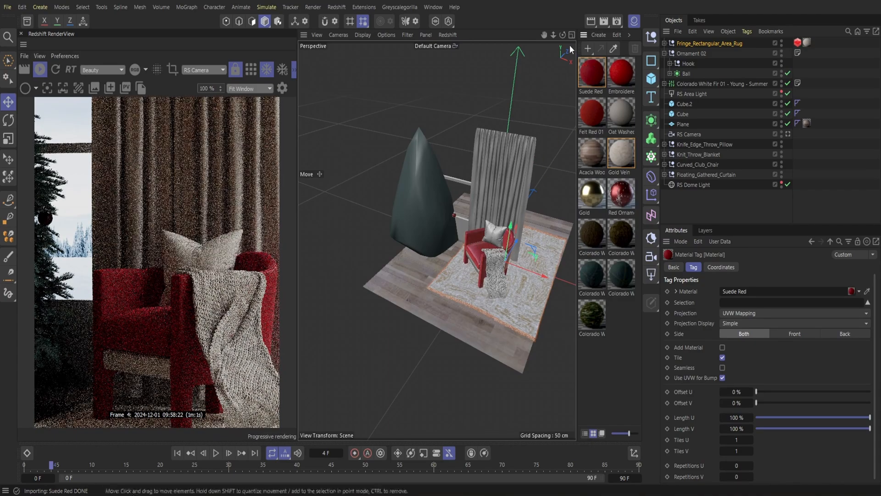
left_click_drag(563, 36, 597, 25)
scroll(437, 240, "up", 5)
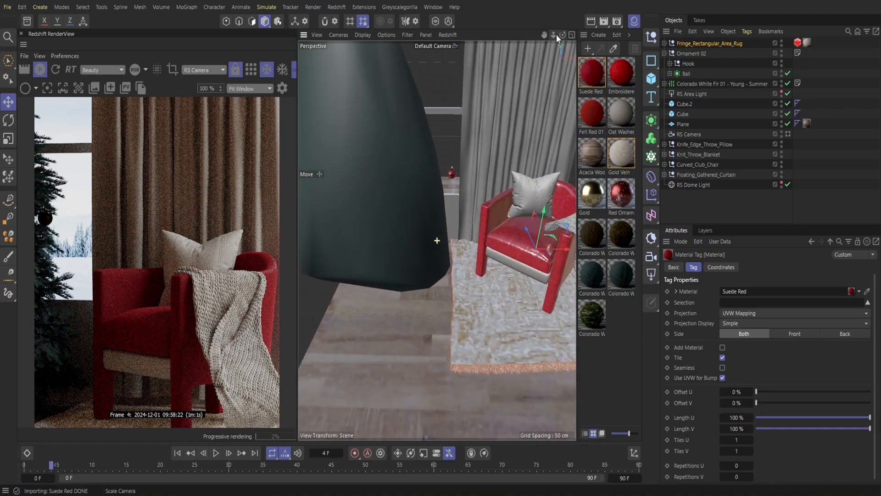
left_click_drag(545, 34, 558, 49)
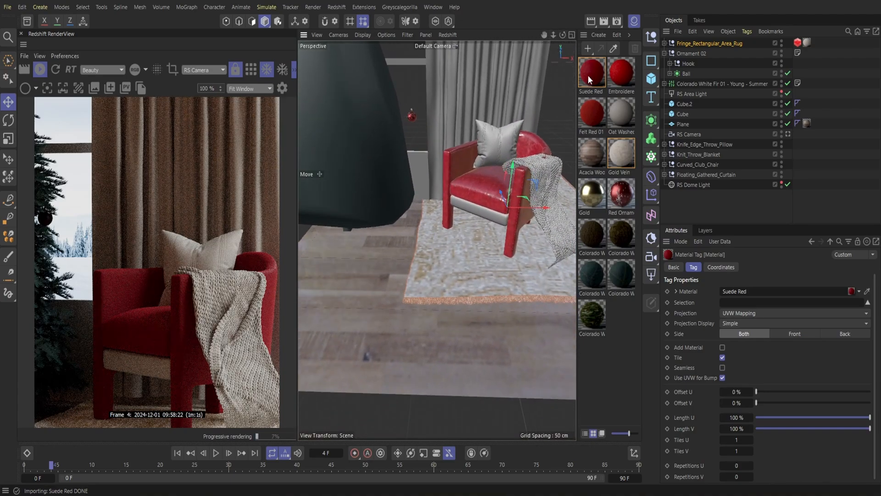
left_click_drag(588, 76, 495, 220)
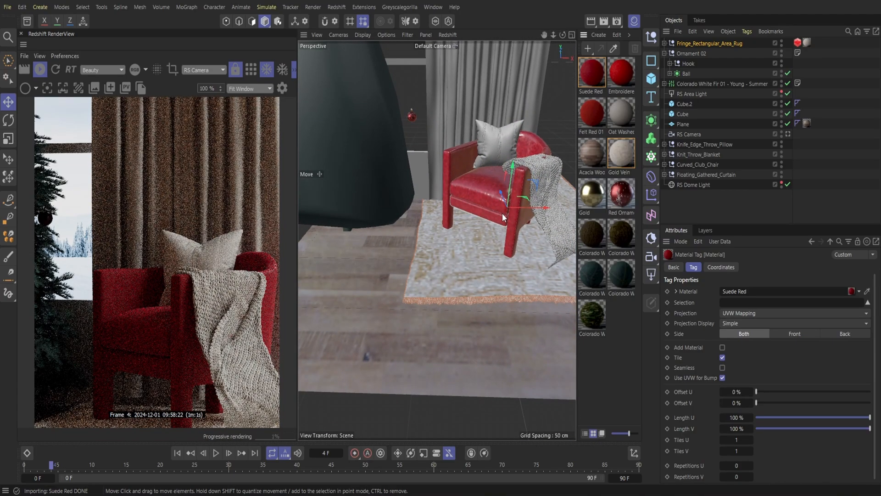
left_click_drag(621, 120, 520, 98)
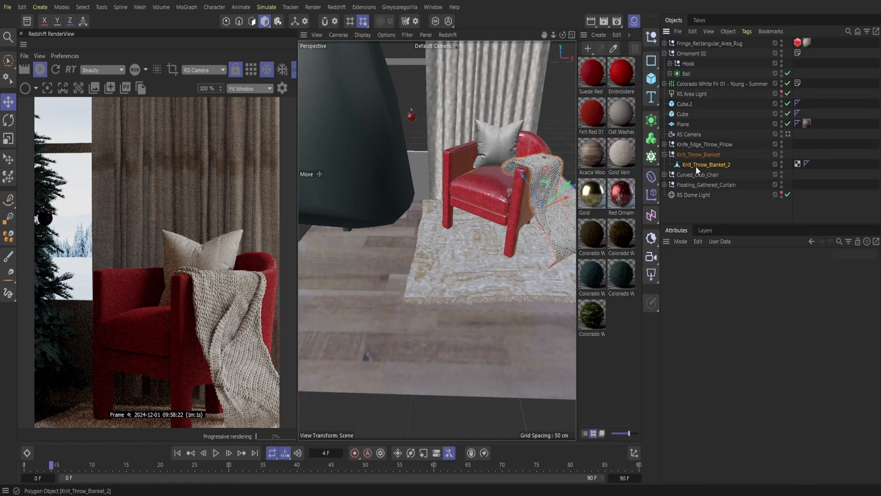
Delete the Suede Red material tags from the club chair's cushion, seat and body.
left_click(664, 155)
left_click(664, 164)
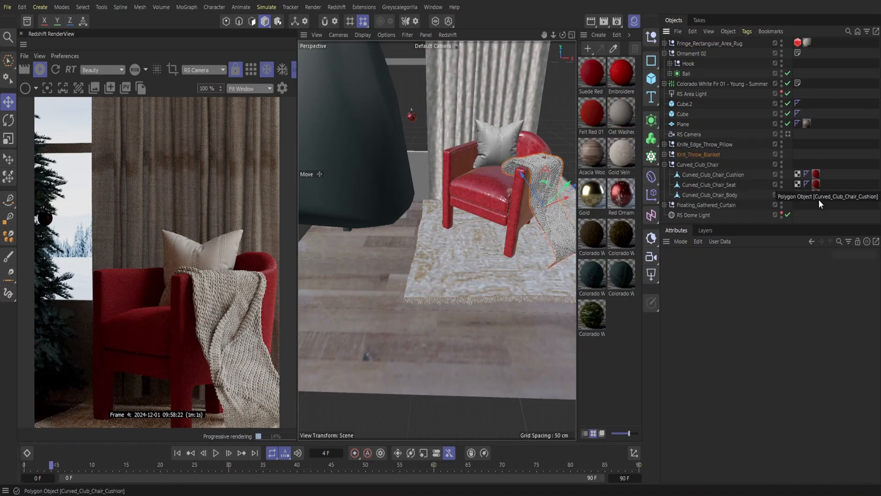
left_click(817, 175)
key("Delete")
left_click(818, 184)
key("Delete")
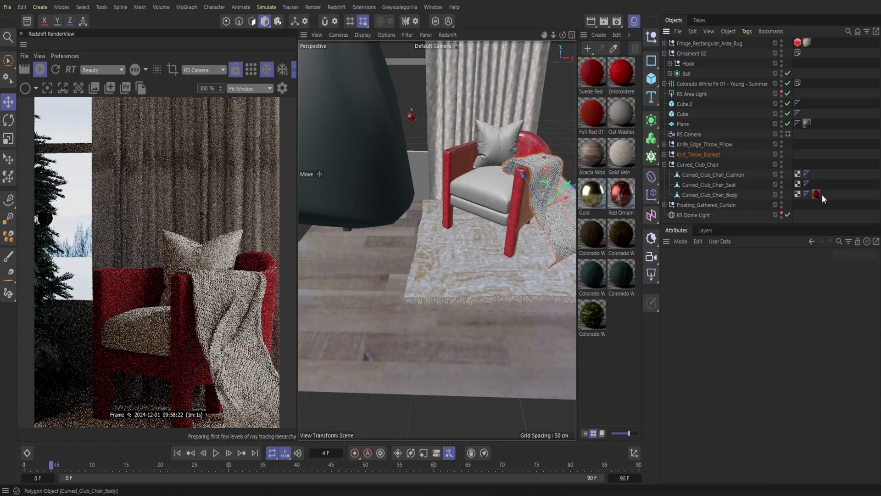
left_click(817, 195)
key("Delete")
Apply the Suede Red material to the curtain and delete the curtain's surplus material tag.
left_click_drag(592, 72, 520, 82)
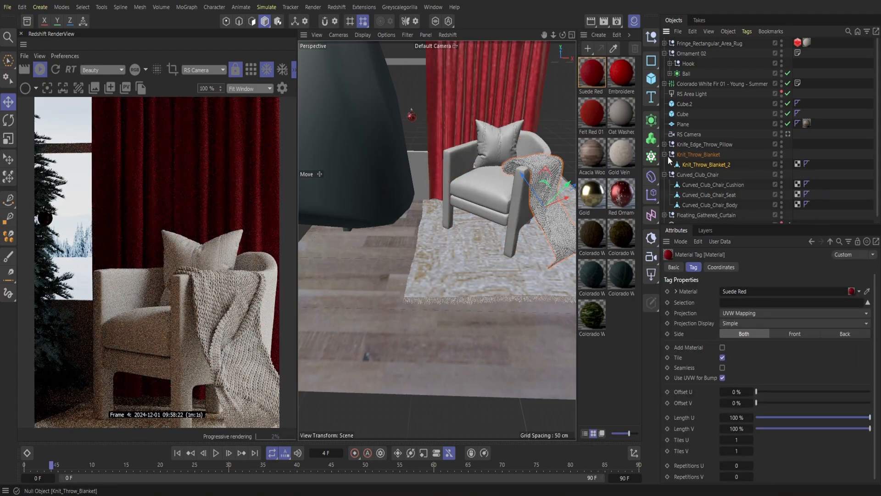
left_click(664, 164)
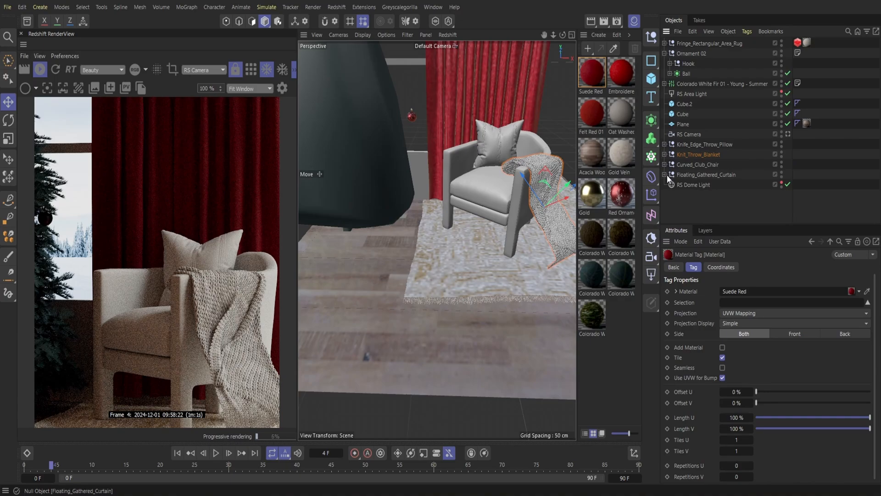
left_click(665, 174)
left_click(817, 184)
key("Delete")
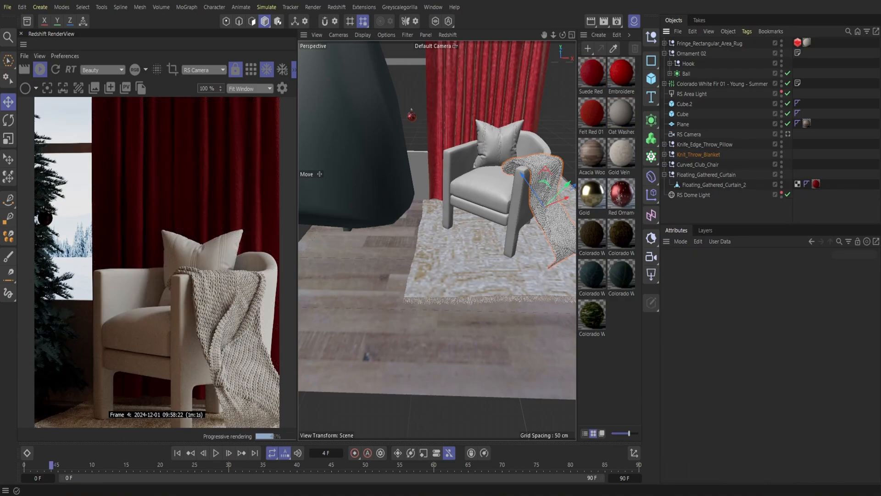
Switch to Greyscalegorilla Studio, search the library for "leather" and examine the leather materials.
key("alt+Tab")
left_click(317, 68)
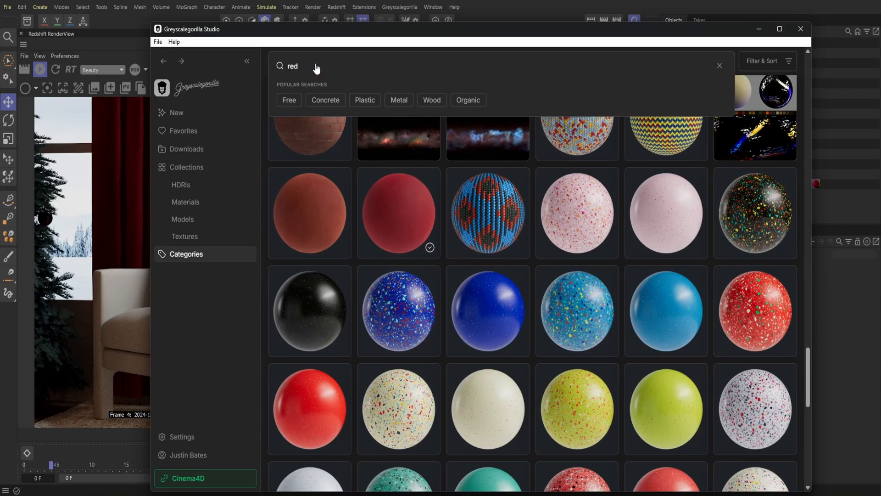
key("BackSpace")
key("BackSpace")
key("BackSpace")
type("leather")
key("Return")
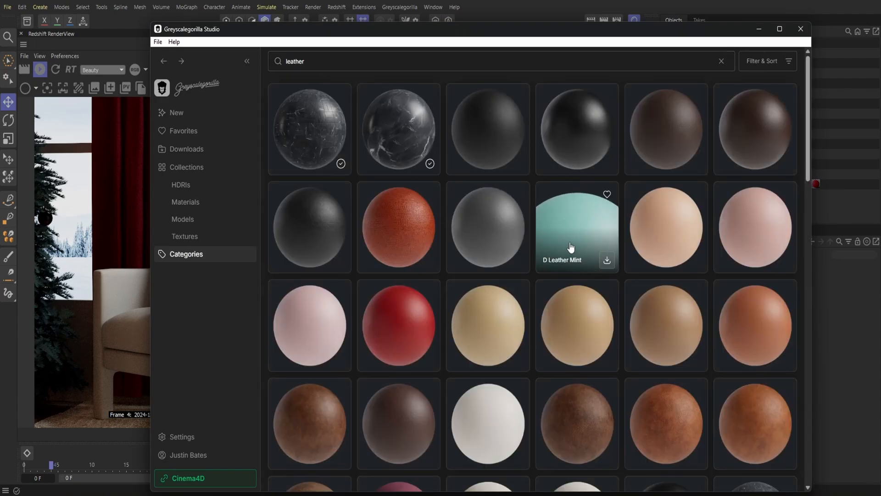
scroll(686, 237, "down", 3)
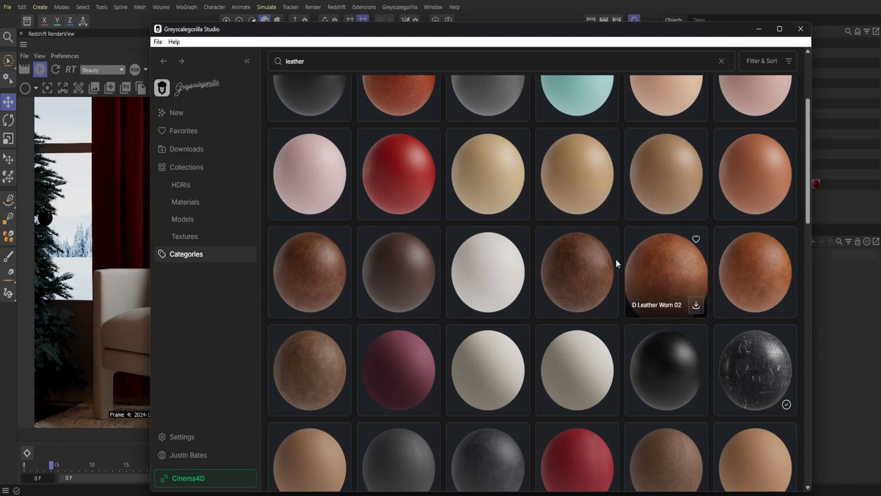
scroll(485, 271, "down", 1)
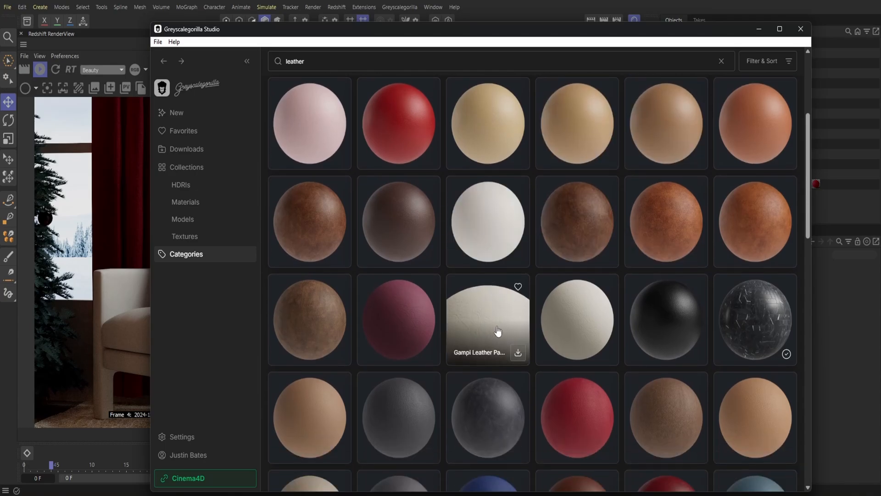
scroll(551, 294, "down", 4)
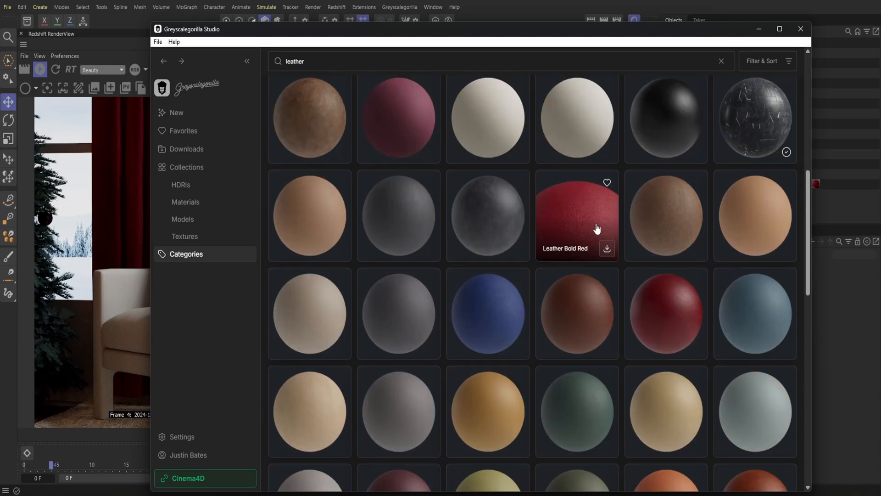
Search the library for "white" and bring the Grey Dots White and Plaster Knockdown materials into Cinema 4D.
left_click(352, 63)
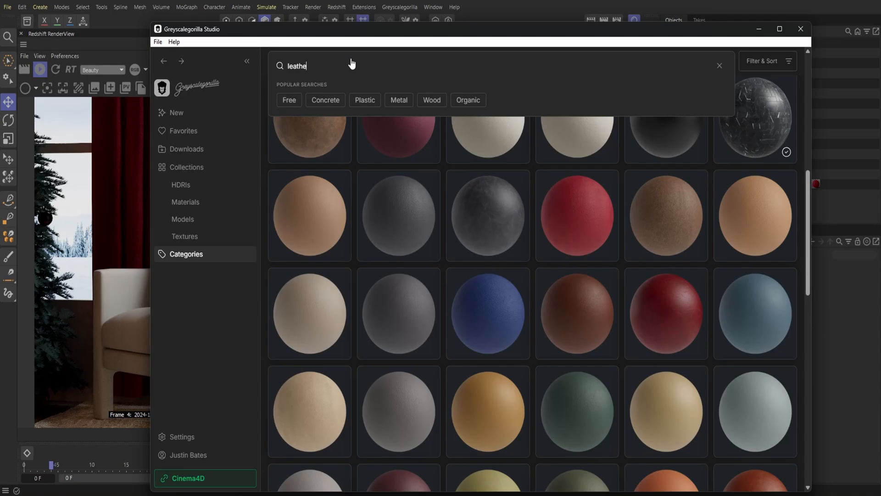
key("BackSpace")
key("BackSpace")
key("BackSpace")
key("BackSpace")
key("BackSpace")
key("BackSpace")
type("s")
key("BackSpace")
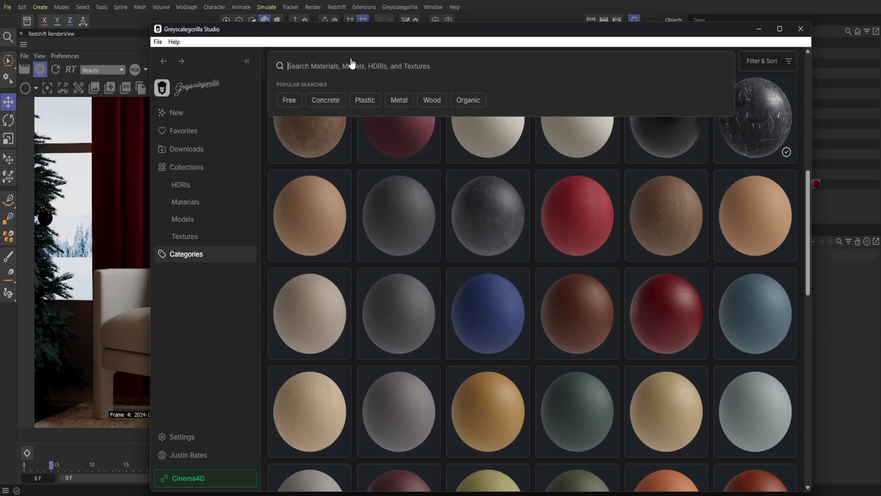
type("white")
key("Return")
scroll(471, 272, "down", 10)
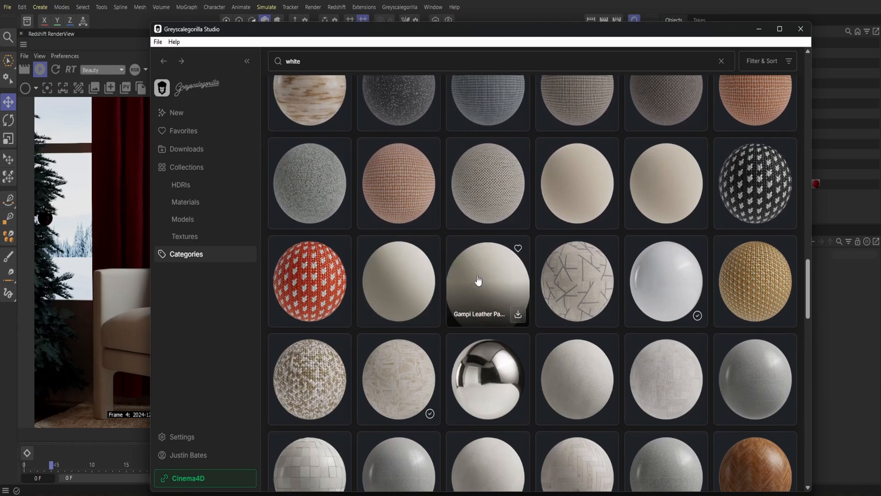
scroll(649, 280, "down", 3)
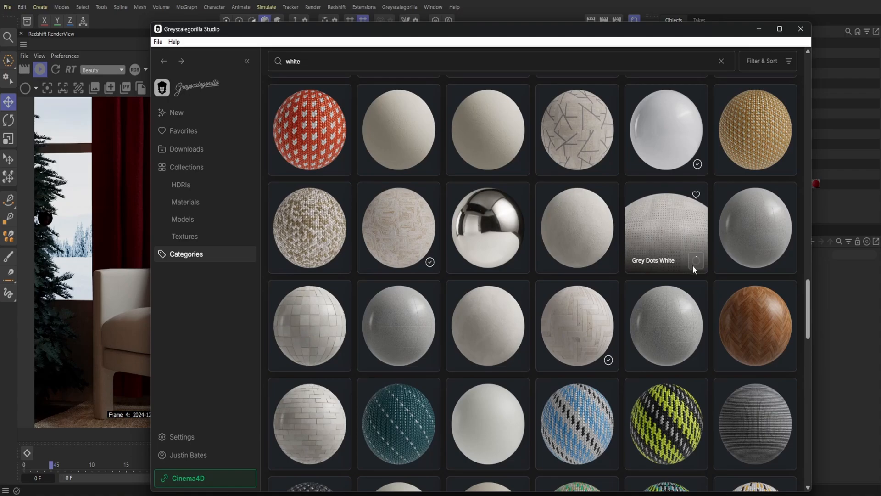
scroll(693, 265, "down", 2)
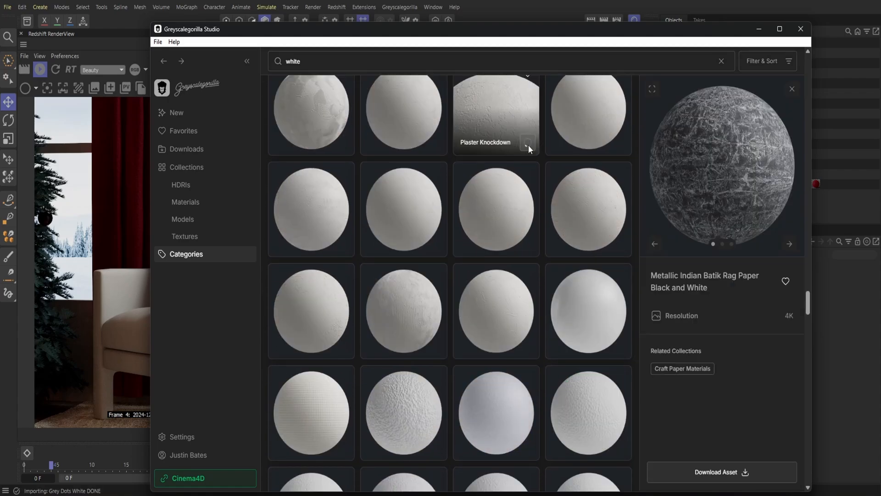
left_click(528, 144)
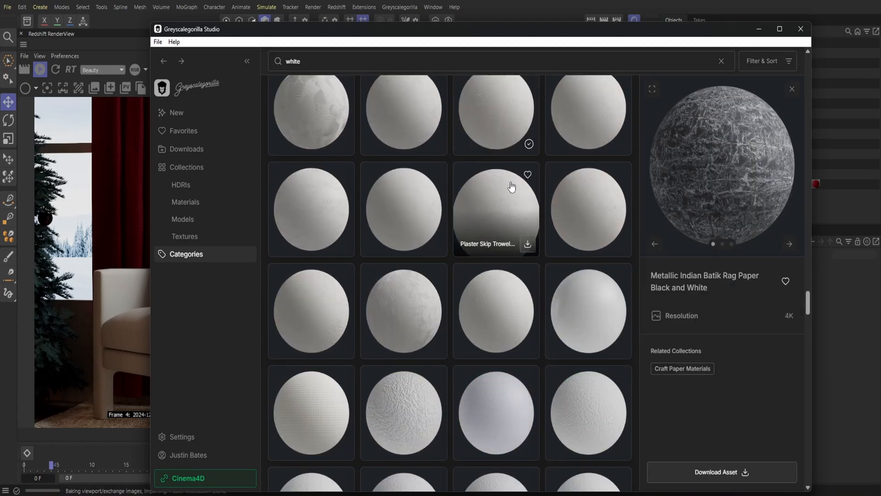
Browse the white material results and examine the details of the Scratched White Terracotta material.
scroll(498, 227, "down", 5)
scroll(499, 294, "down", 2)
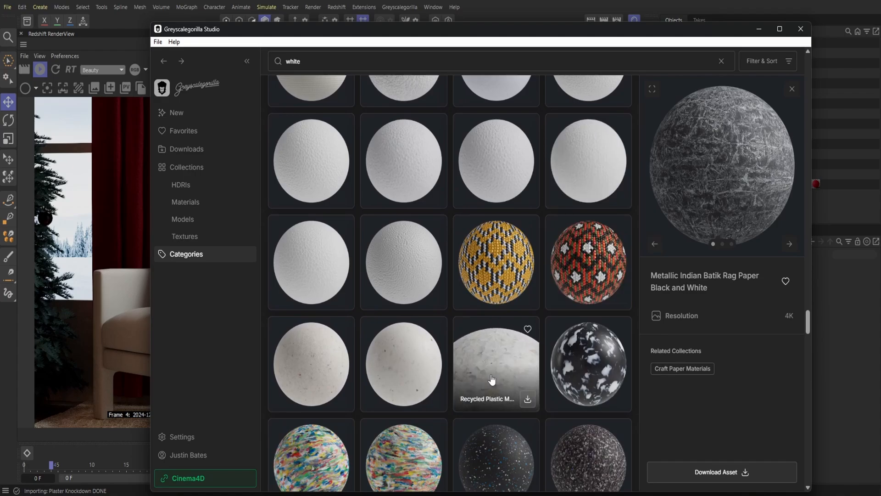
scroll(459, 381, "down", 4)
scroll(429, 303, "down", 3)
left_click(344, 351)
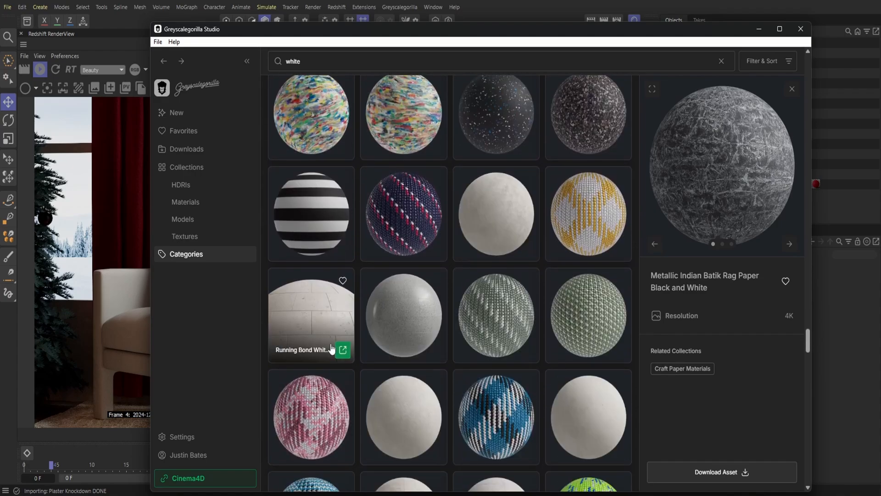
scroll(410, 442, "down", 3)
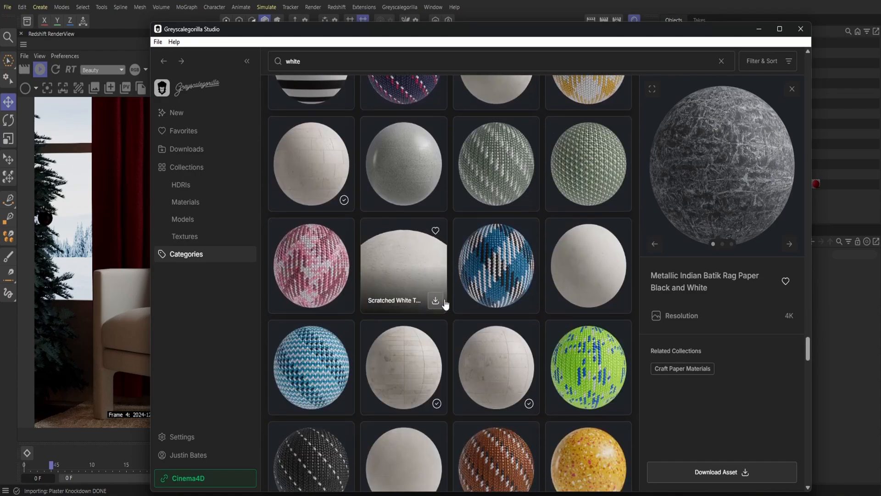
left_click(401, 291)
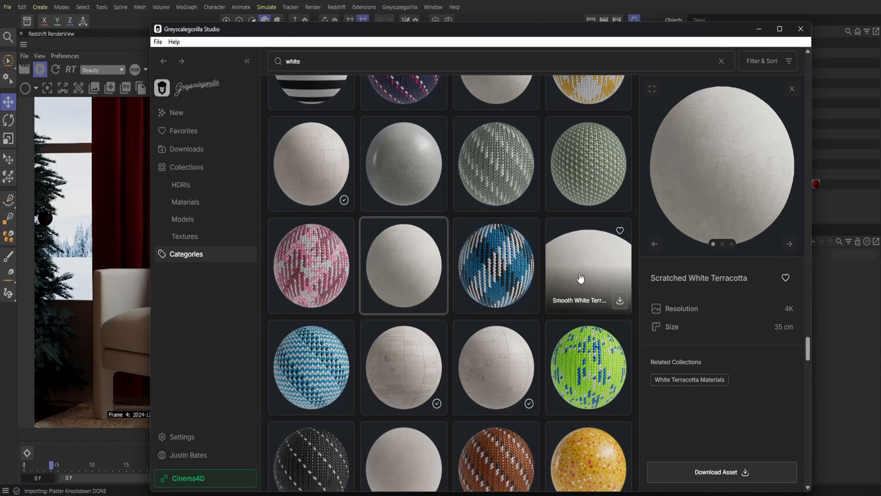
Download the Suede White material into Cinema 4D and switch back to the Cinema 4D scene.
scroll(495, 335, "down", 1)
scroll(413, 436, "down", 2)
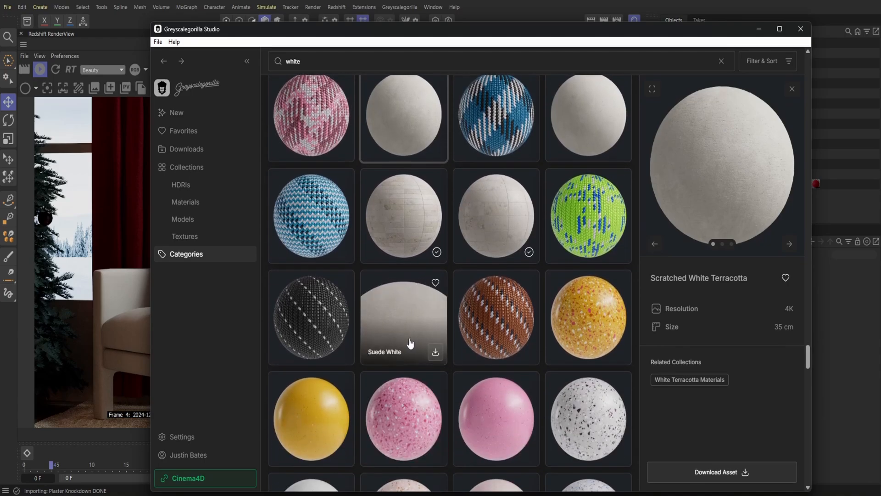
left_click(434, 353)
scroll(420, 321, "down", 4)
scroll(434, 275, "up", 2)
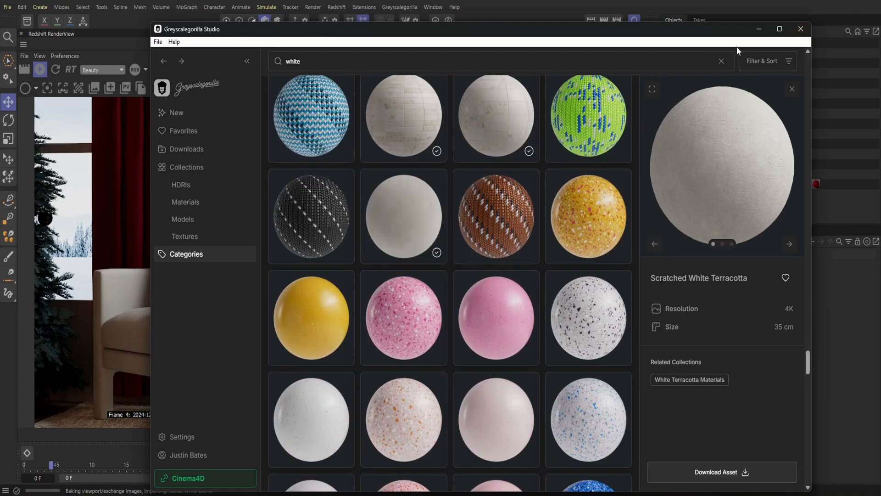
left_click(759, 29)
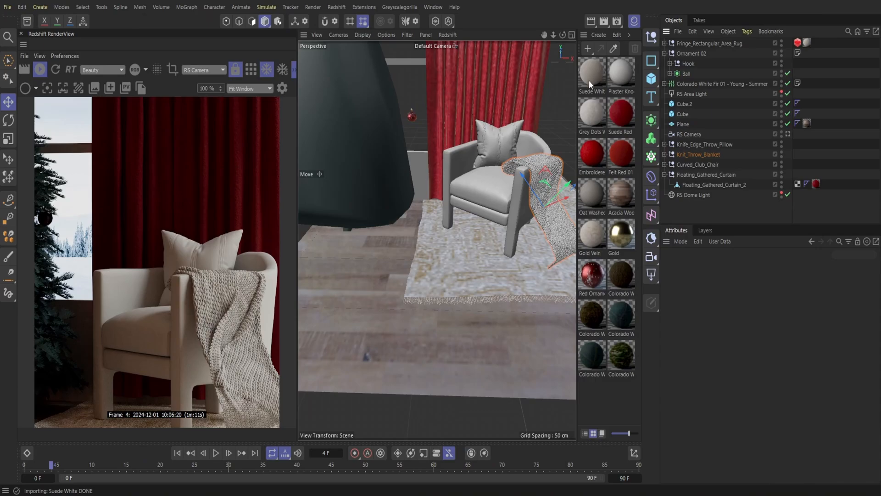
Apply the Suede White material to the club chair's seat cushion, body and seat base.
left_click_drag(589, 78, 485, 189)
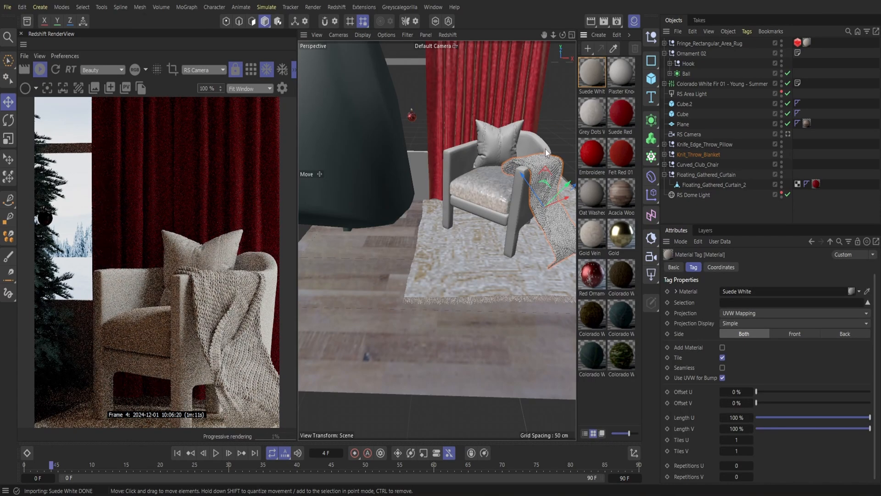
left_click_drag(587, 85, 521, 207)
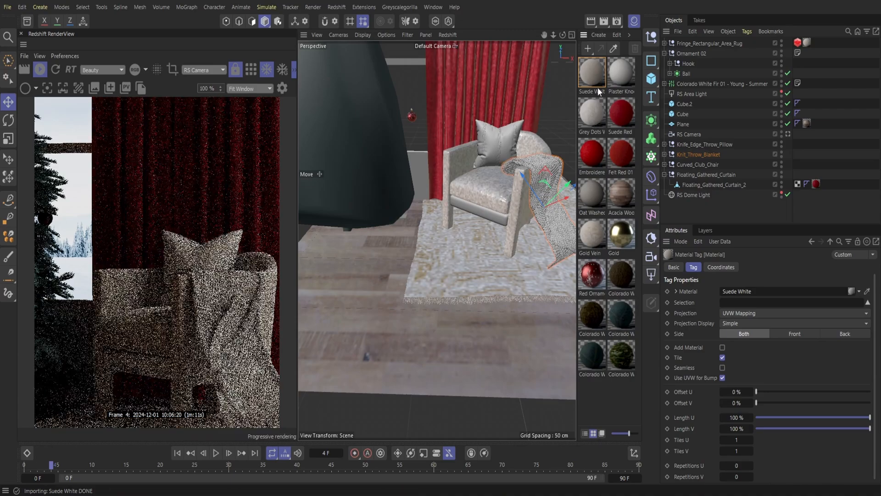
left_click_drag(597, 77, 490, 215)
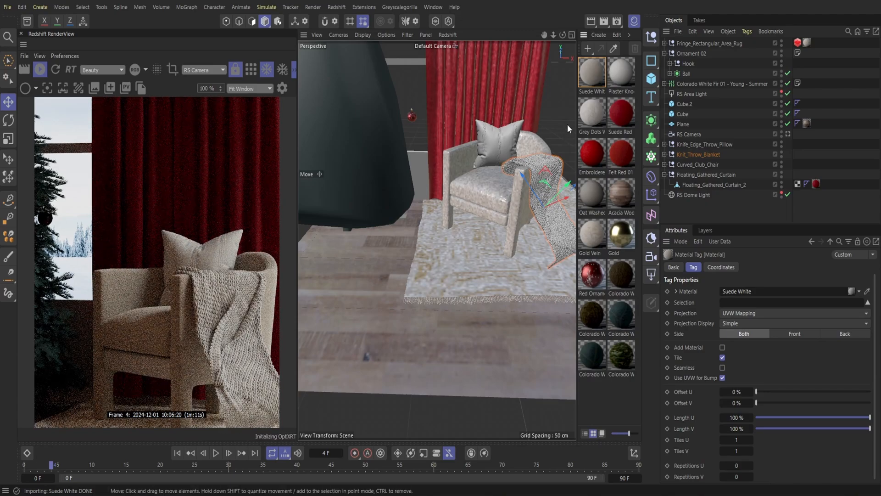
Apply the Plaster Knockdown material to the low wall cube beneath the window and open its material tag's Length U for editing.
left_click_drag(618, 71, 419, 168)
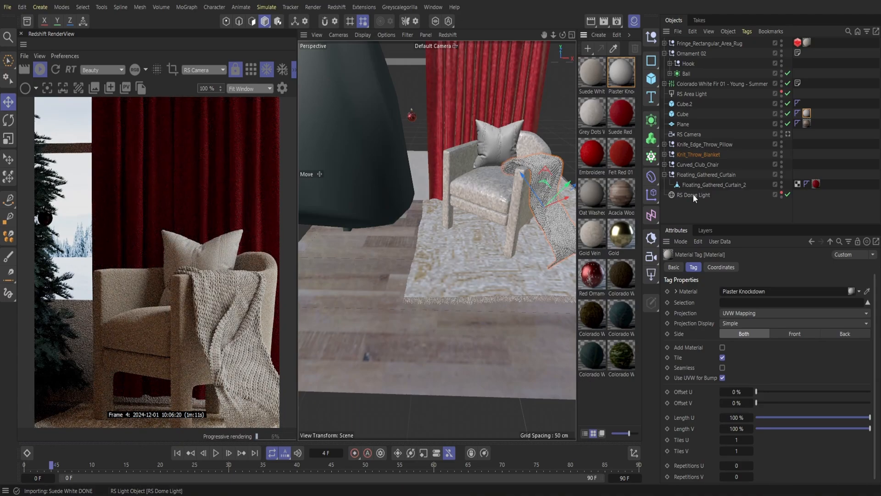
left_click(417, 161)
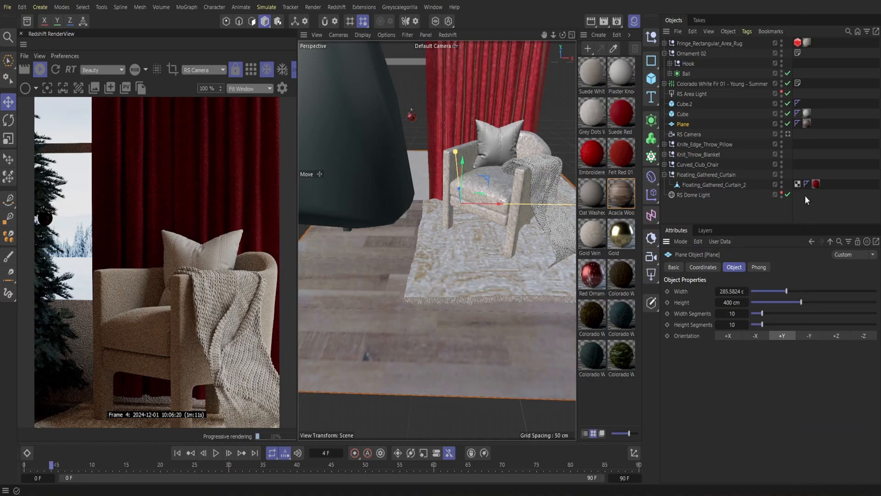
left_click(425, 171)
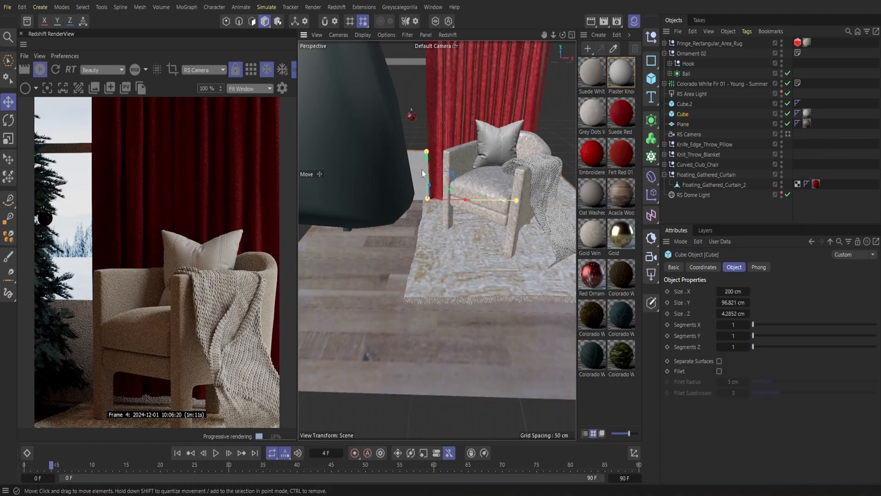
left_click(807, 113)
left_click(734, 417)
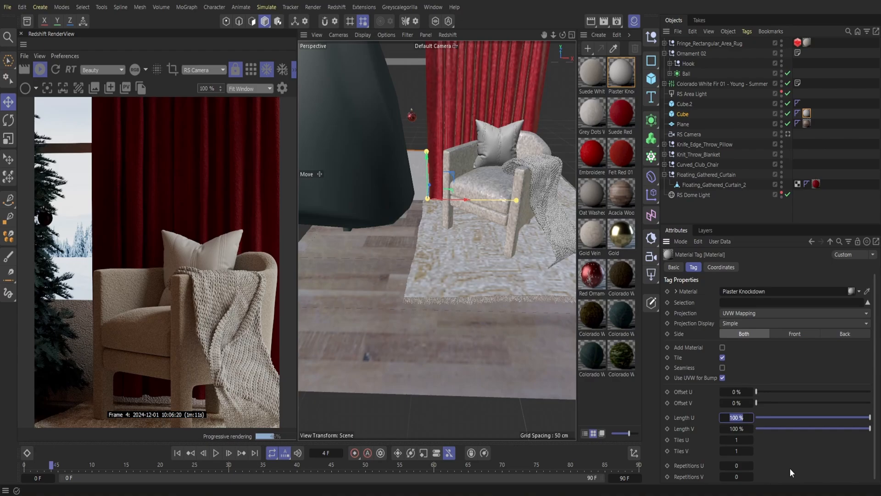
Set the Plaster Knockdown material tag's Length U and Length V to 75% on the wall cube.
type("75")
key("Tab")
type("75")
key("Return")
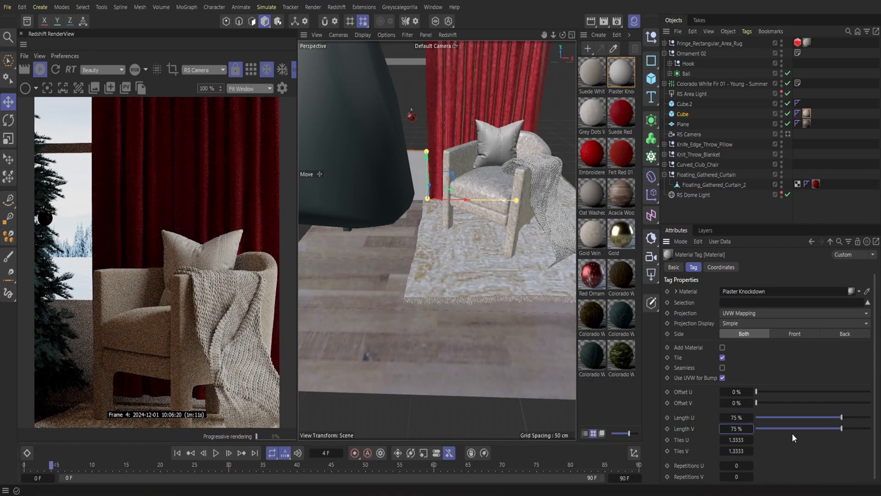
Preview the wall behind the tree with a narrowed render region, and return to full-frame rendering.
left_click(172, 69)
left_click_drag(194, 218, 117, 299)
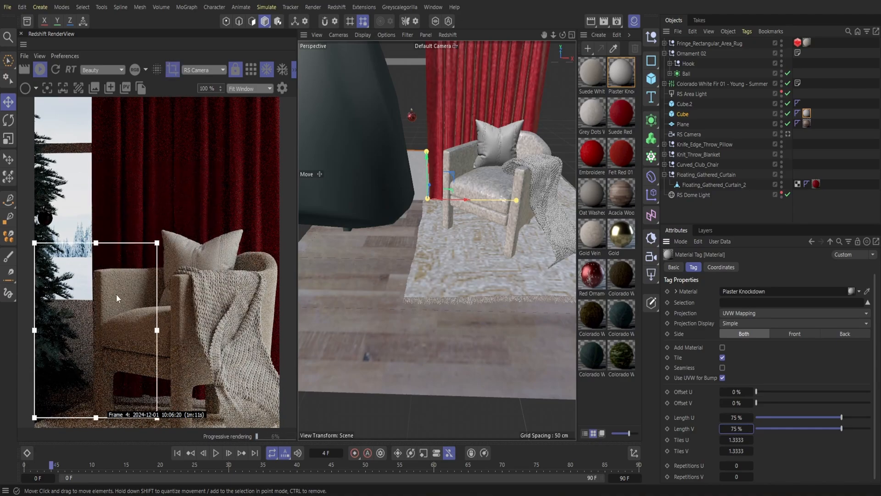
left_click_drag(157, 349, 110, 351)
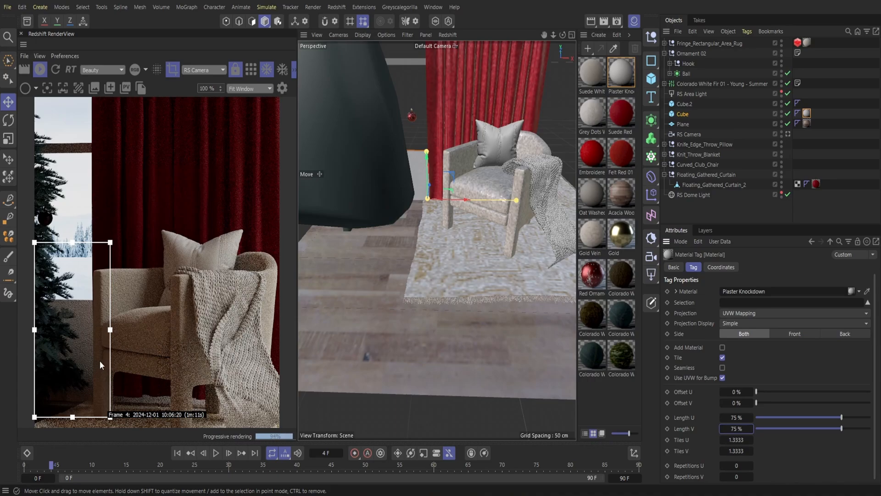
left_click(178, 70)
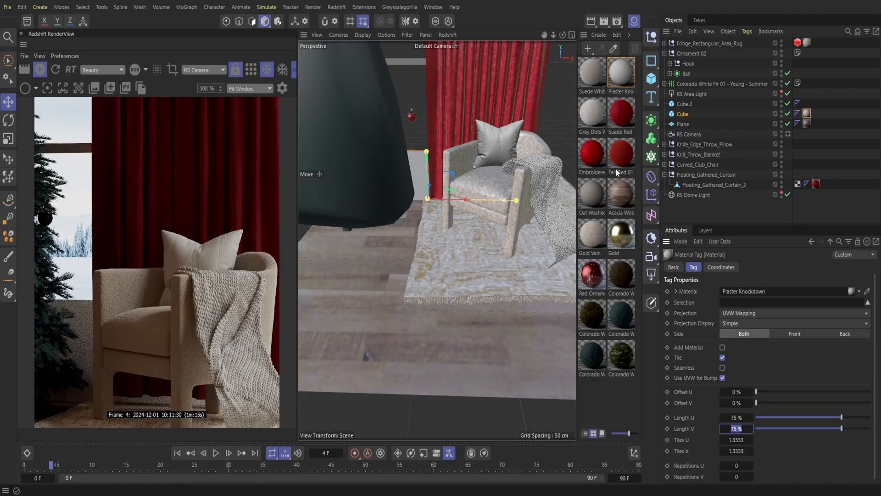
Inspect the Grey Dots White material's main shader node, close its node graph, and apply the material to the knit throw blanket.
double_click(593, 117)
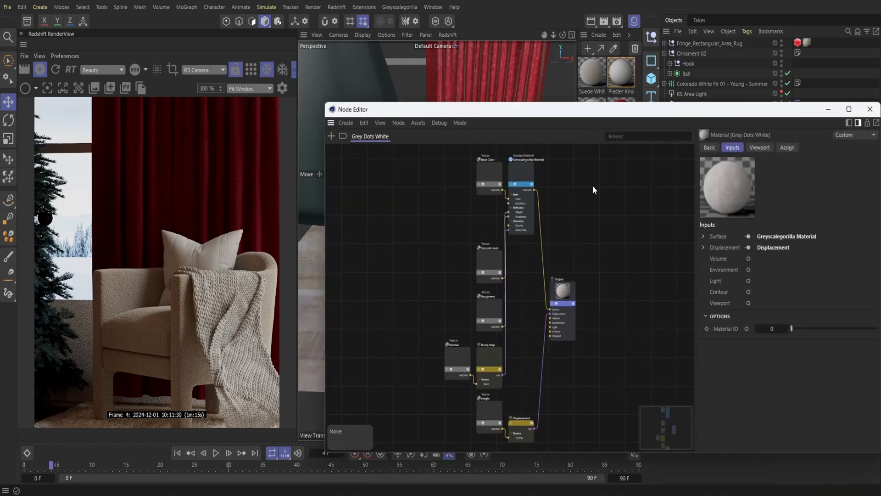
left_click(528, 202)
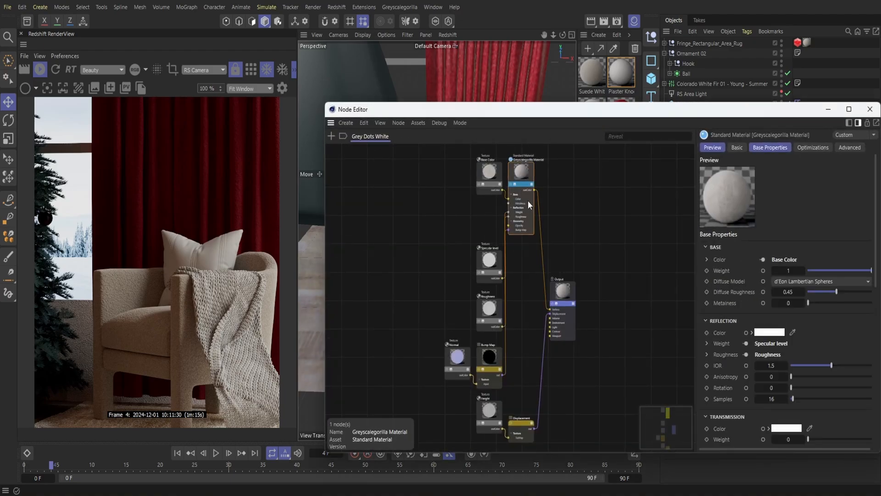
left_click(870, 108)
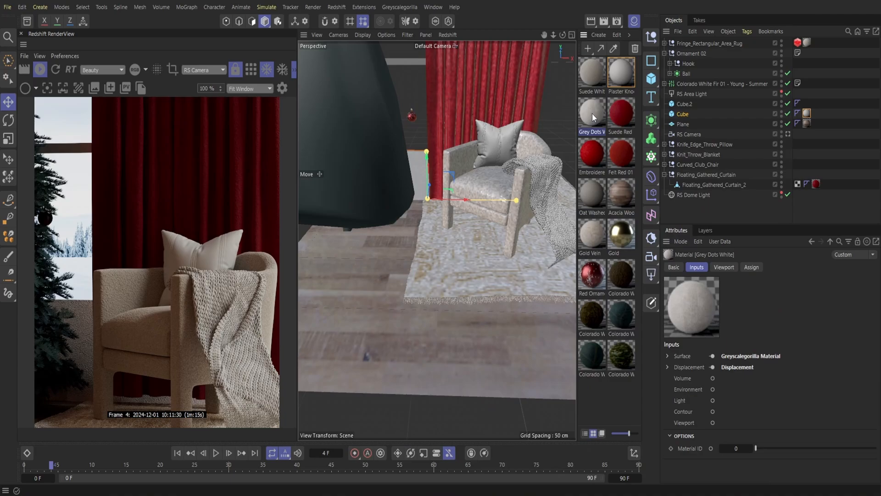
left_click_drag(592, 113, 544, 177)
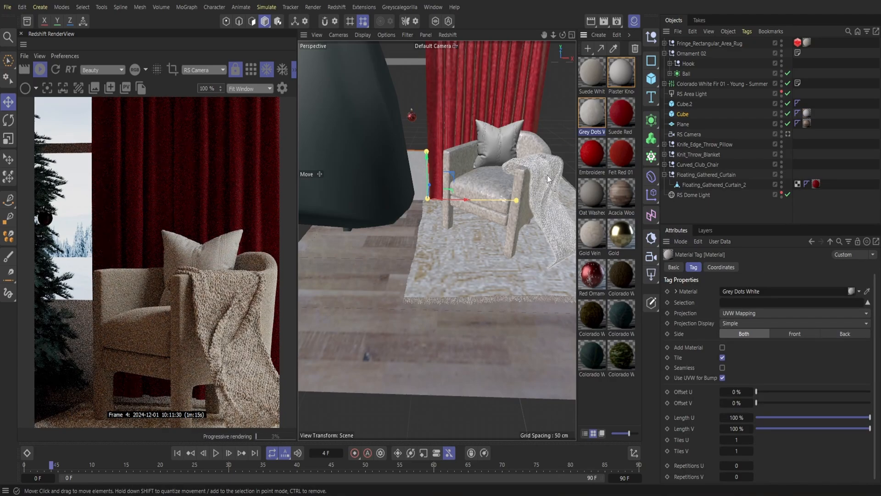
Add a Texture node to the Grey Dots White material and load the vector-holiday-christmas image without copying it to the project location.
double_click(593, 112)
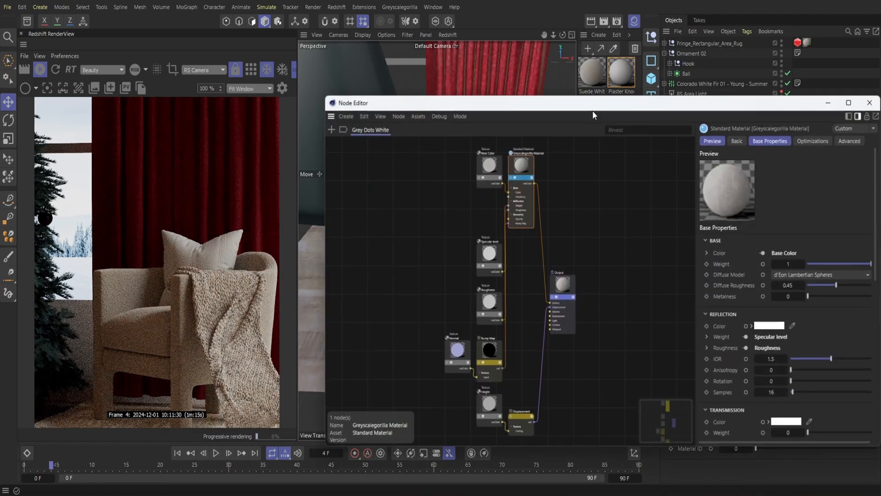
left_click(331, 130)
type("tex")
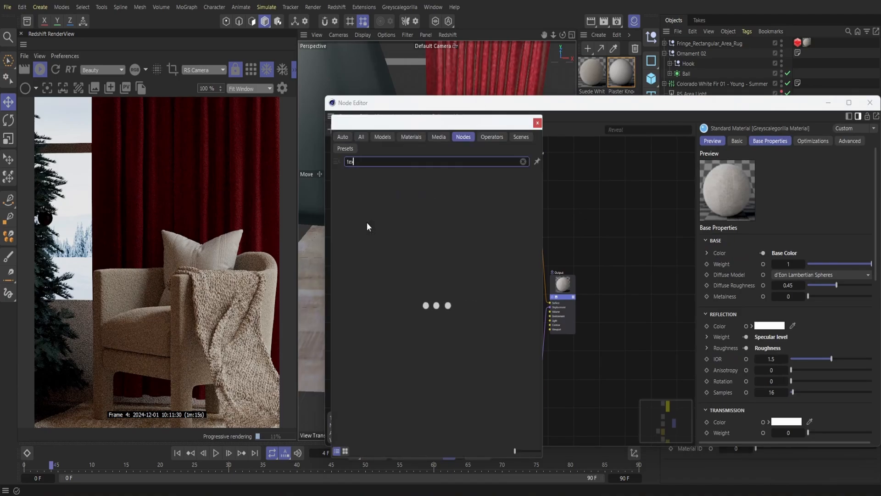
left_click(368, 228)
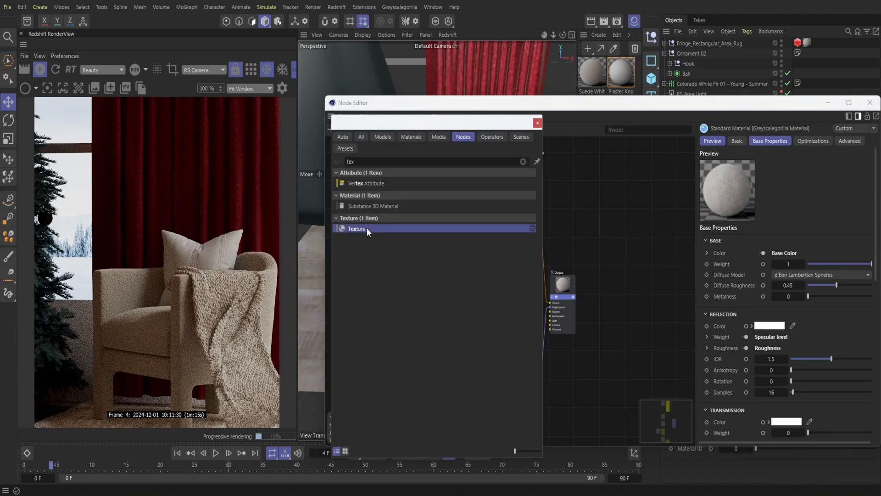
double_click(367, 228)
left_click(449, 182)
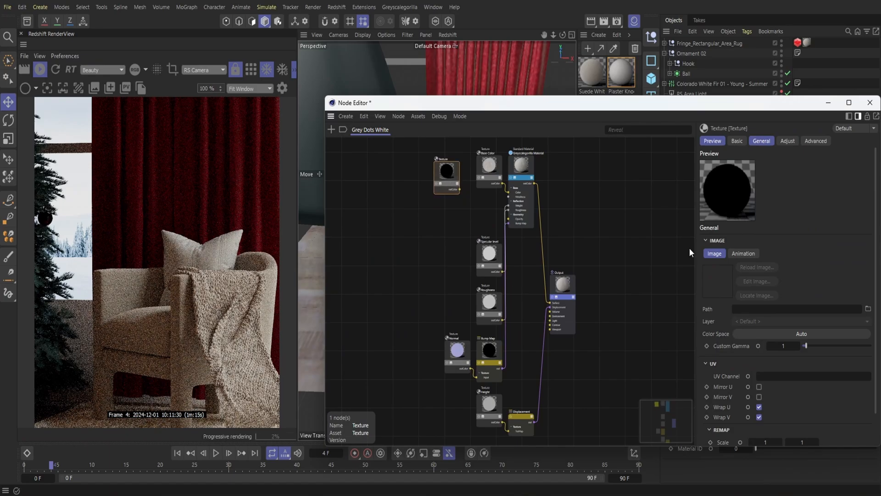
left_click(868, 309)
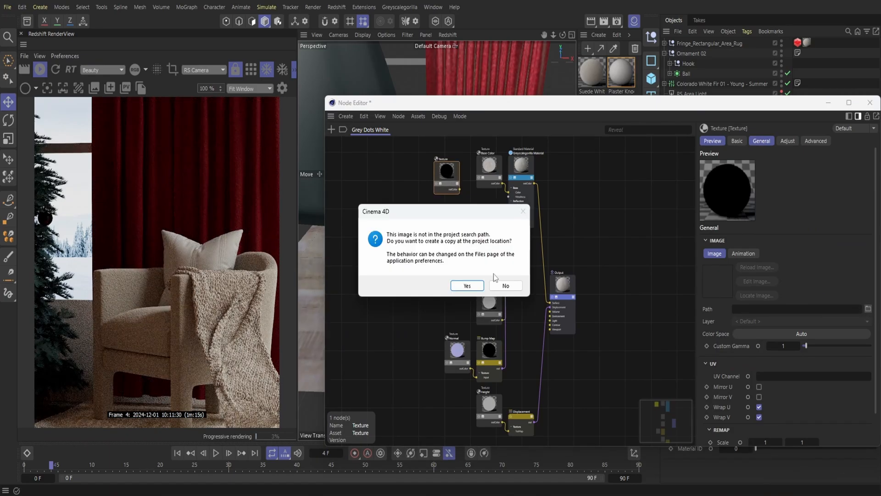
left_click(505, 287)
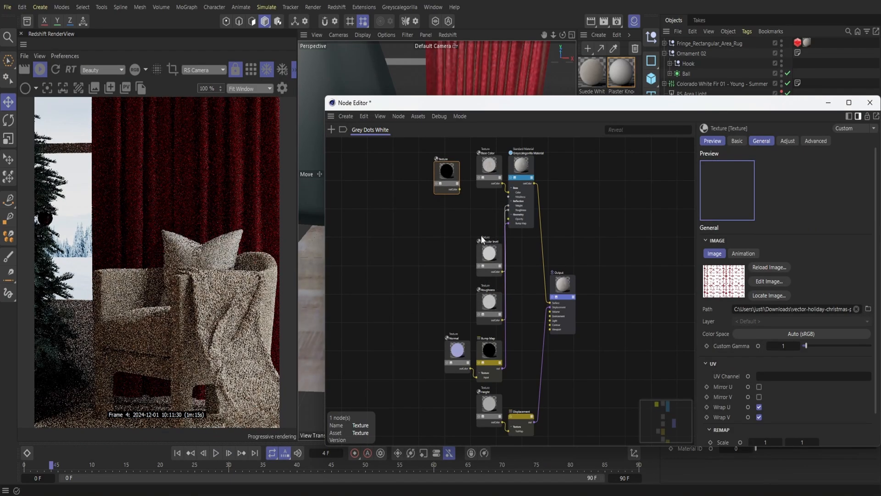
Disconnect the Base Color texture and connect the new Texture node's outColor to the Greyscalegorilla Material's Color input.
left_click_drag(484, 188, 483, 189)
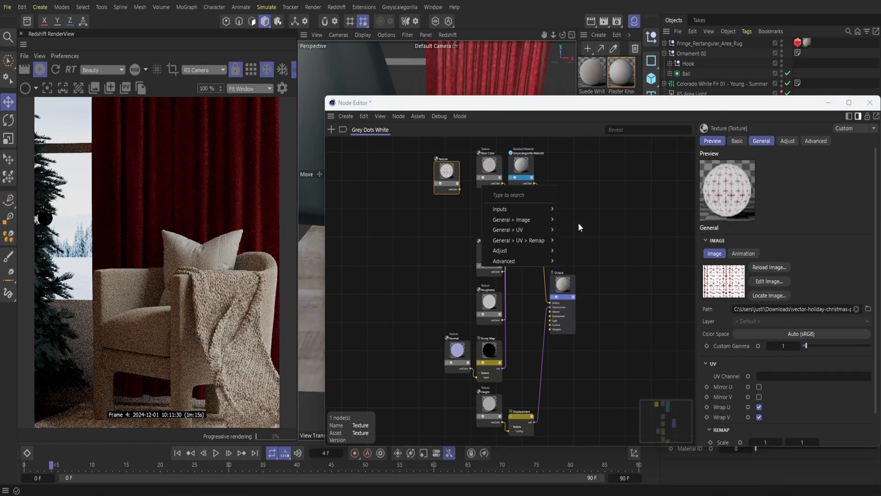
mouse_move(538, 219)
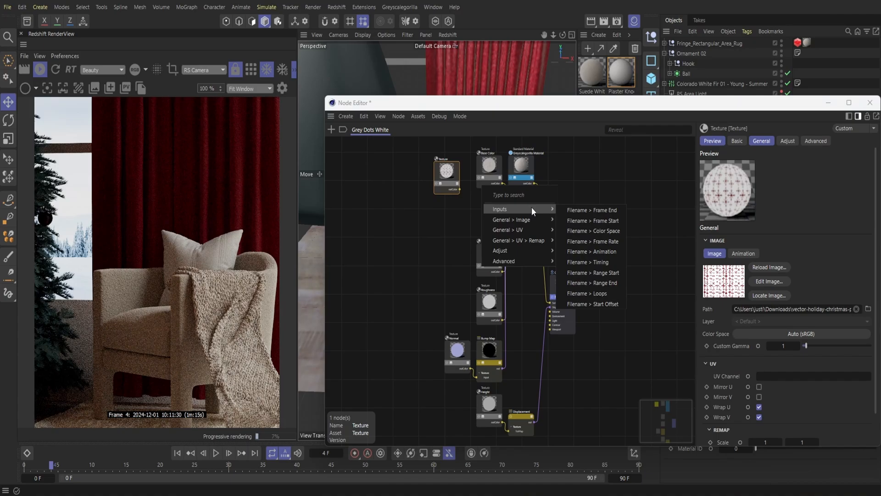
left_click(433, 213)
scroll(486, 207, "up", 5)
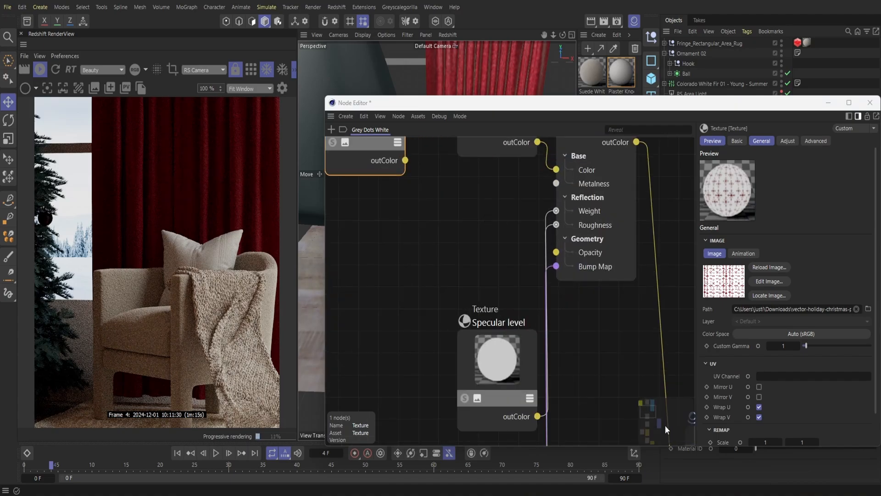
left_click_drag(657, 415, 655, 407)
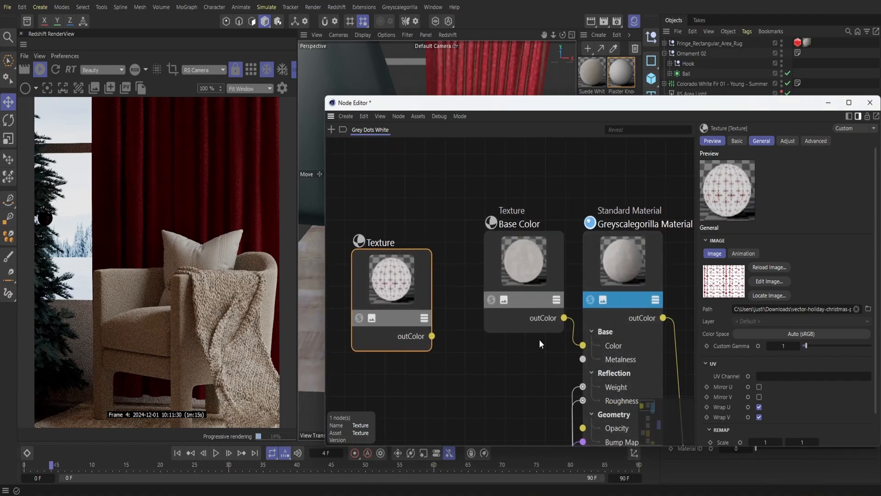
right_click(575, 330)
left_click(593, 371)
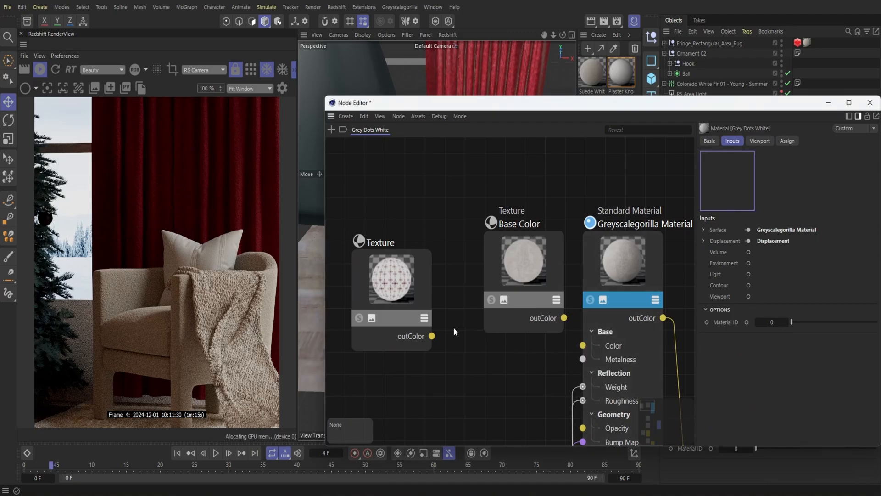
left_click_drag(577, 345, 582, 346)
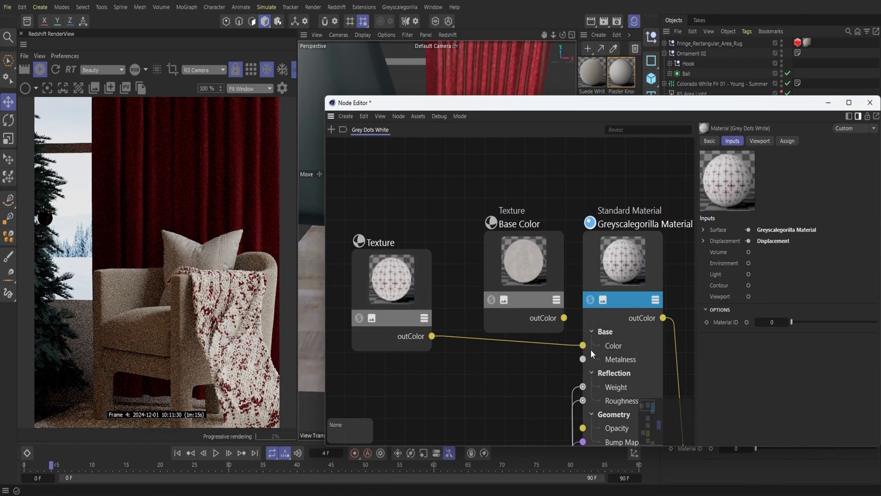
Examine the new Texture node's UV Remap settings and minimize the Node Editor.
left_click(376, 337)
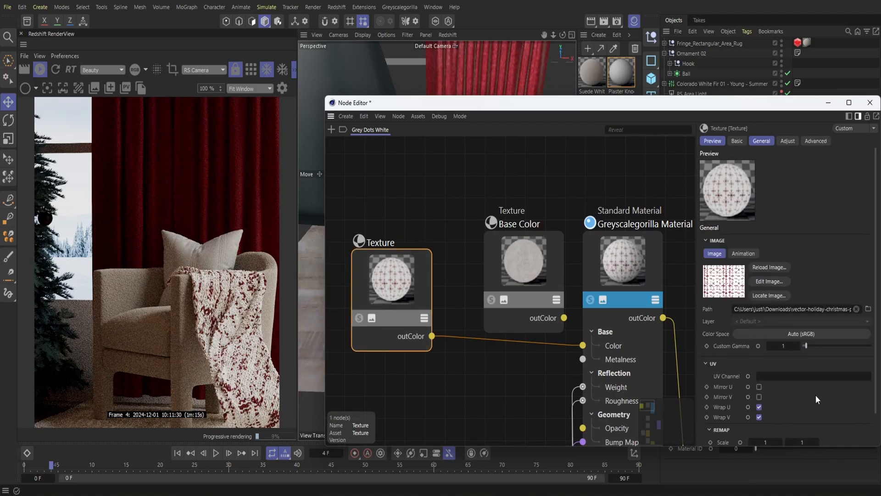
scroll(822, 416, "down", 2)
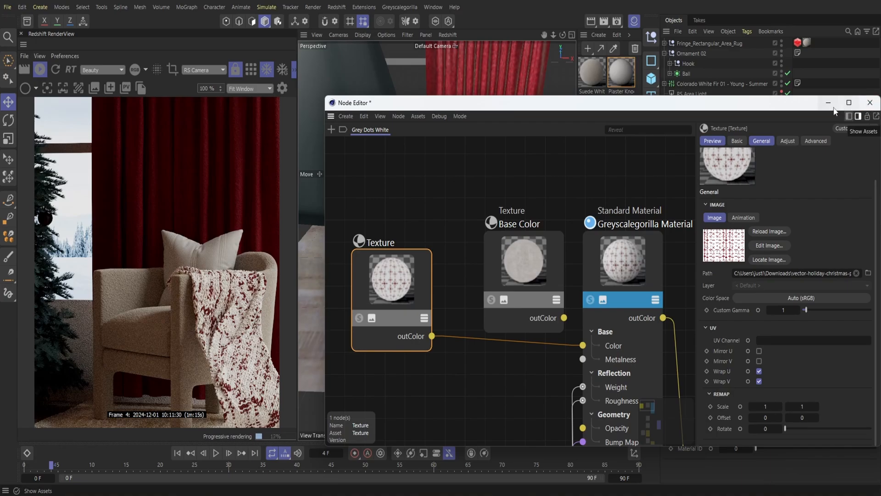
left_click(829, 103)
left_click(807, 113)
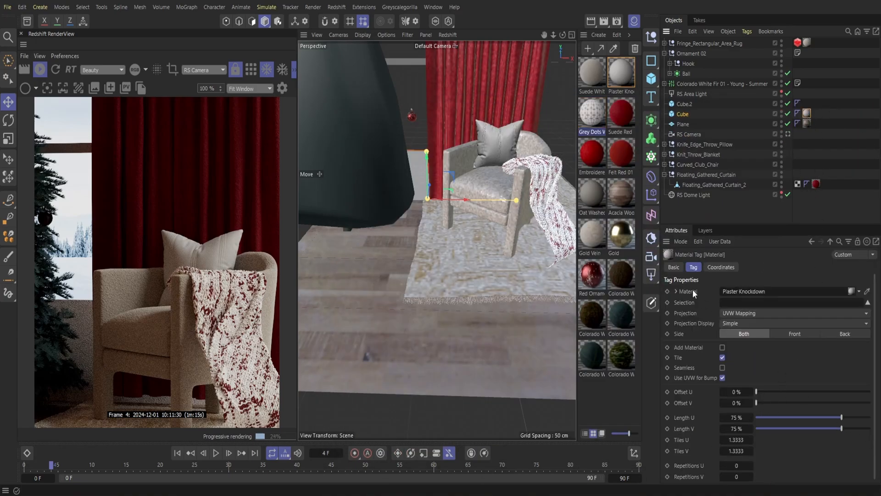
Set Length U and Length V to 50% on the Knit_Throw_Blanket_2 object's Grey Dots White material tag.
left_click(537, 197)
left_click(665, 154)
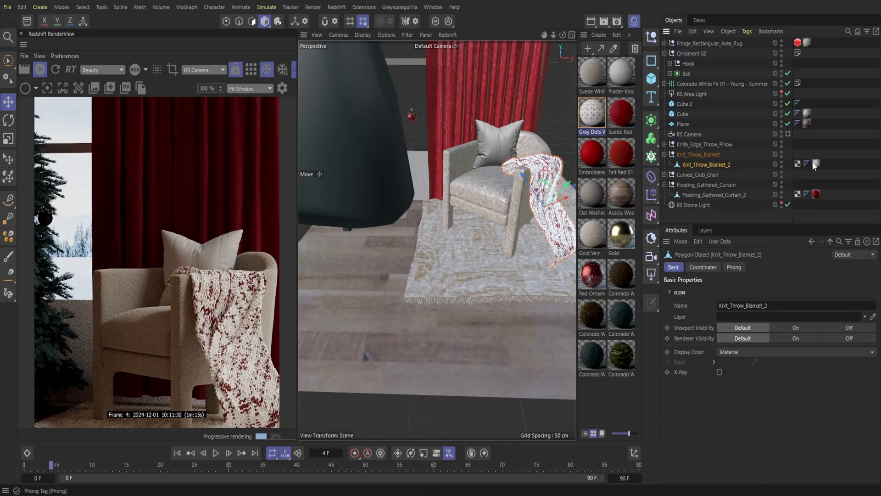
left_click(816, 164)
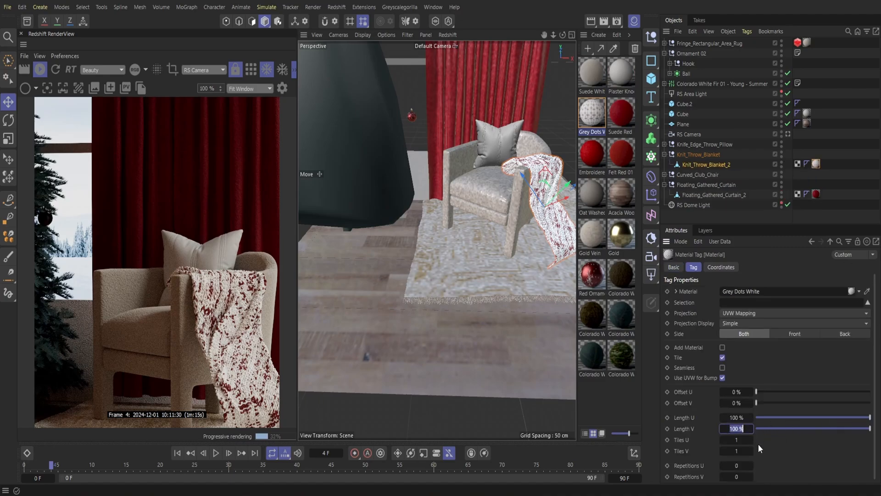
type("50")
key("shift+Tab")
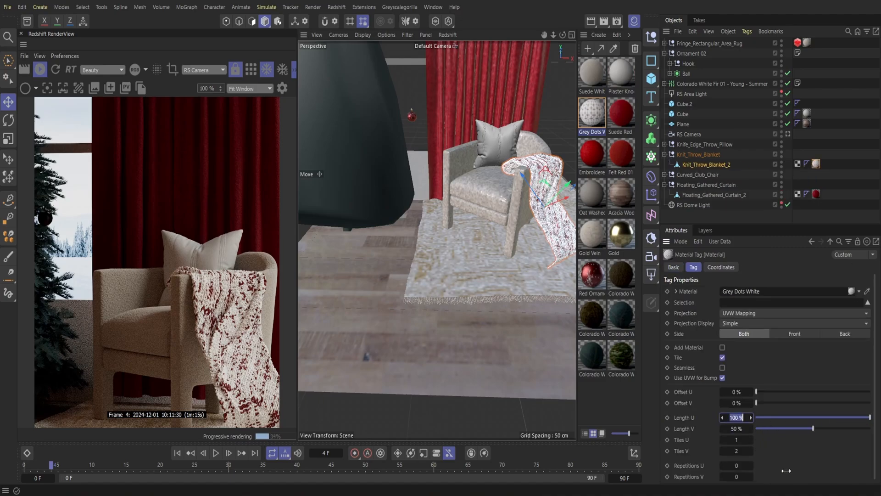
type("50")
key("Return")
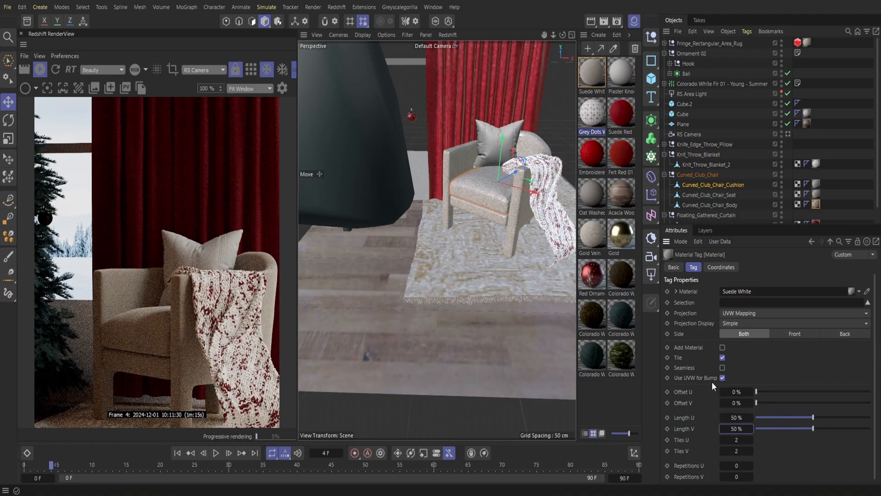
Duplicate the Grey Dots White material by copying and pasting it within the material list.
right_click(602, 119)
left_click(594, 117)
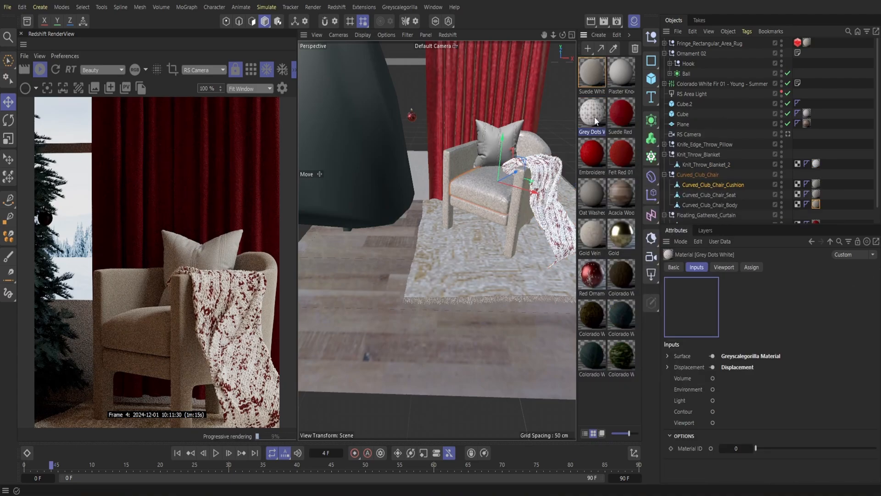
left_click(617, 35)
left_click(627, 65)
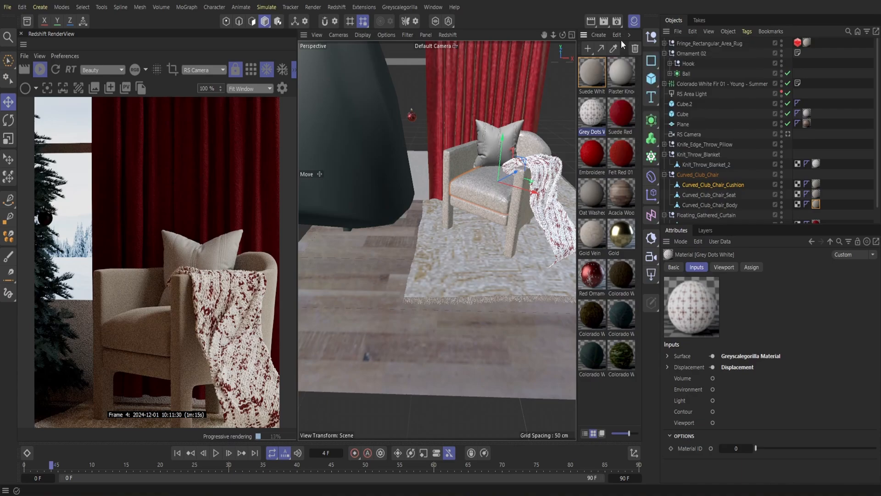
left_click(617, 35)
left_click(634, 76)
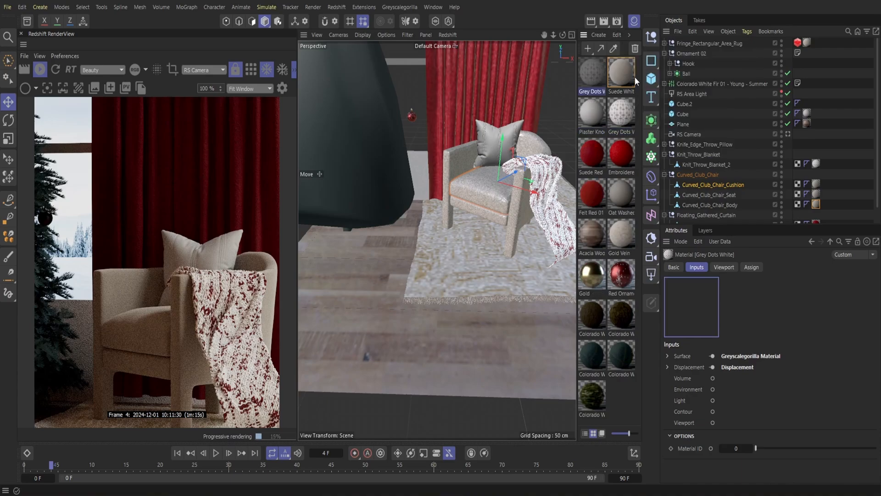
Replace the duplicated material's Texture node image with the pngtree-seamless tiled pattern, declining the project copy, and close the Node Editor.
double_click(595, 70)
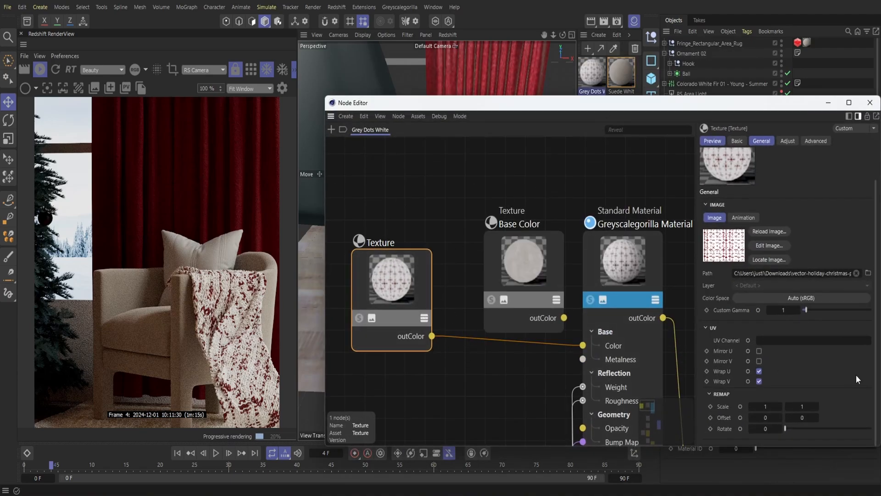
left_click(856, 273)
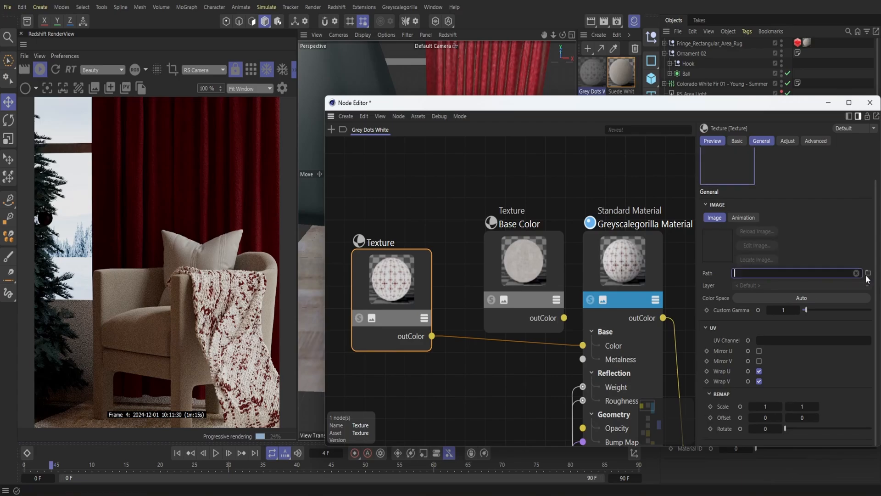
left_click(868, 276)
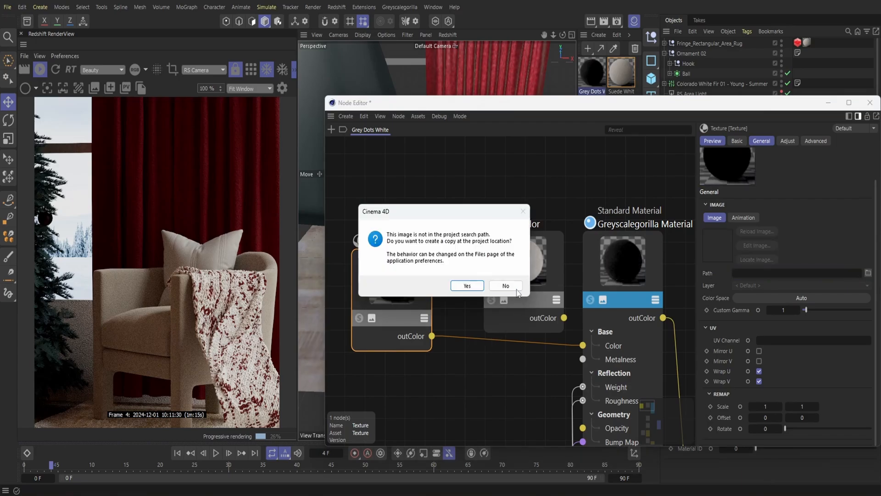
left_click(509, 286)
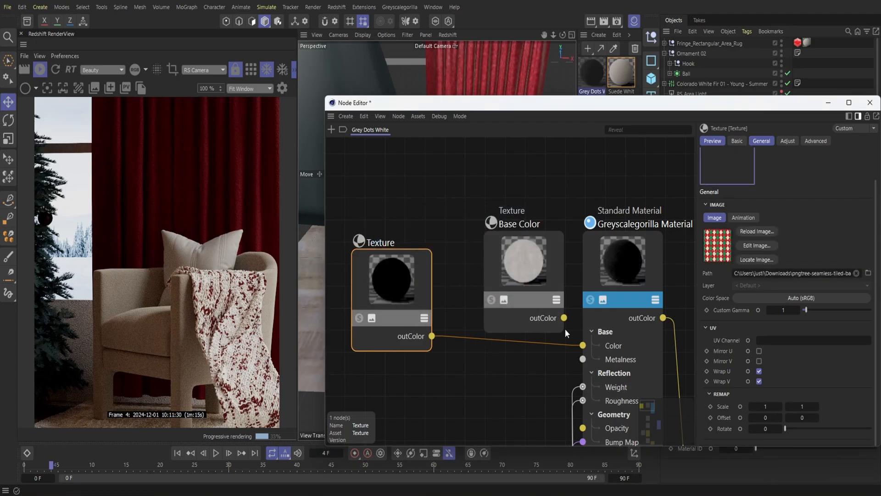
left_click(870, 103)
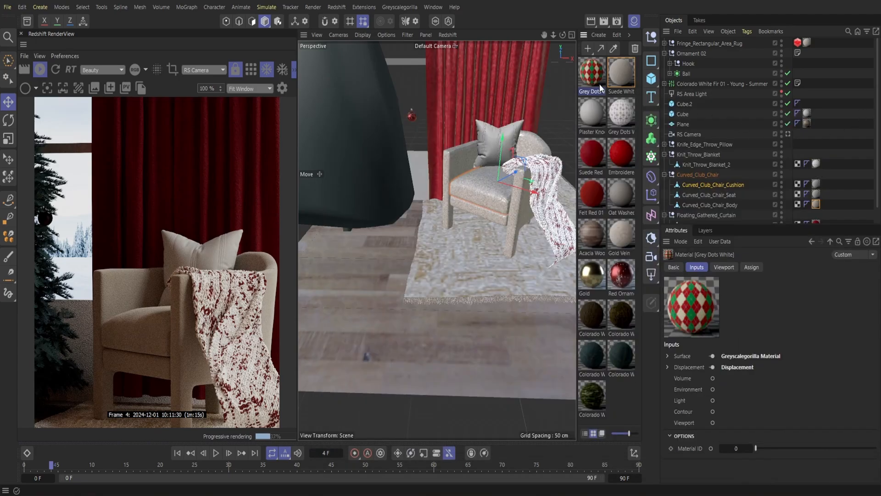
Apply the argyle-patterned Grey Dots White material to the throw pillow on the chair and save the project.
left_click_drag(517, 126, 513, 139)
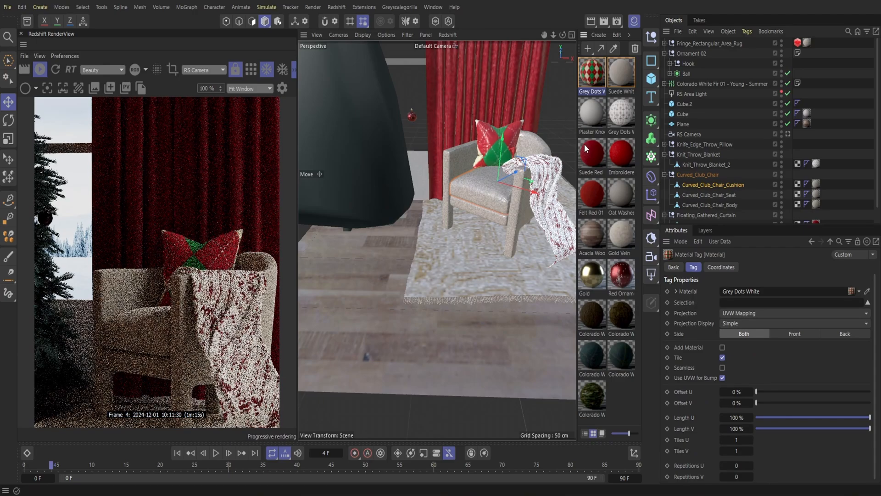
left_click(638, 21)
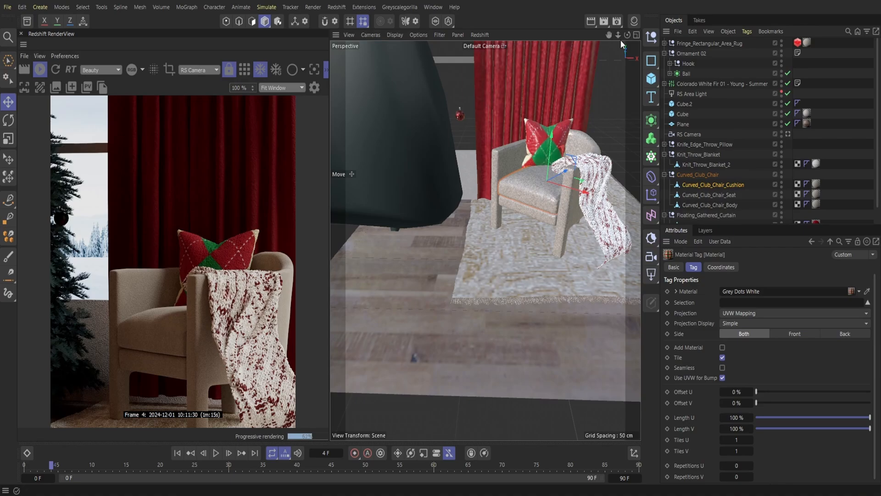
left_click(7, 7)
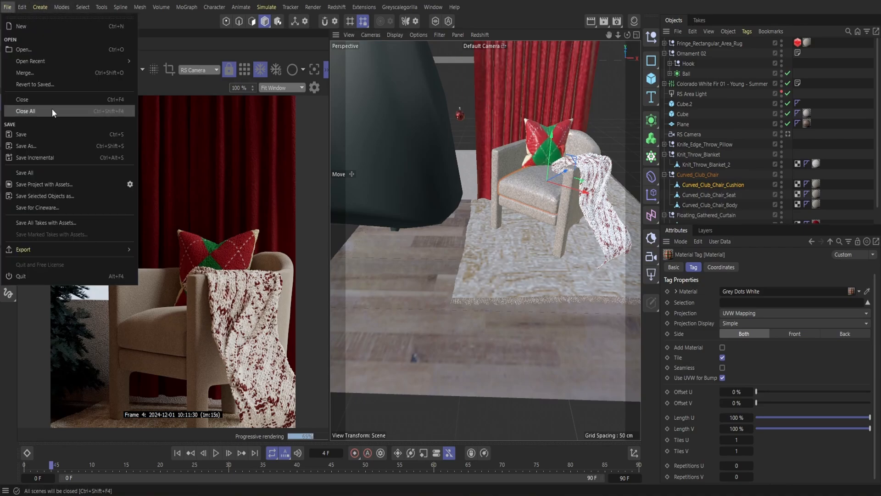
left_click(47, 135)
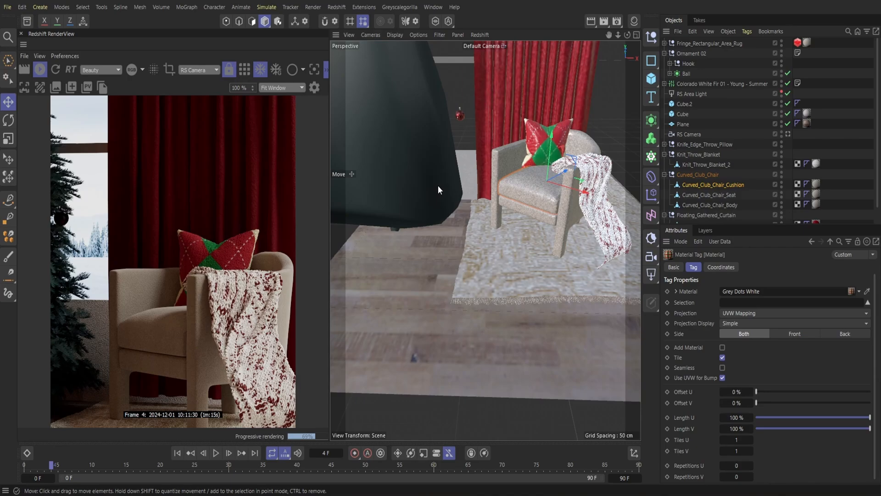
Add the Christmas Lights model from the asset library and move the string of lights over beside the tree.
left_click(29, 26)
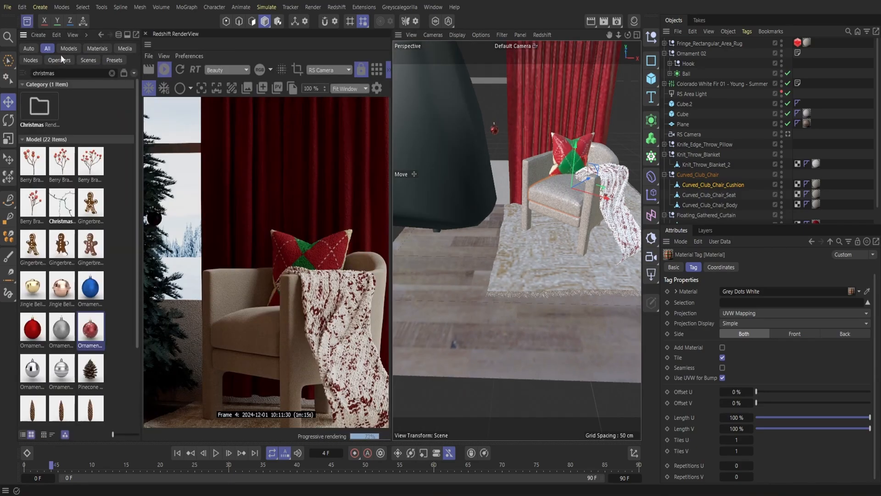
double_click(61, 202)
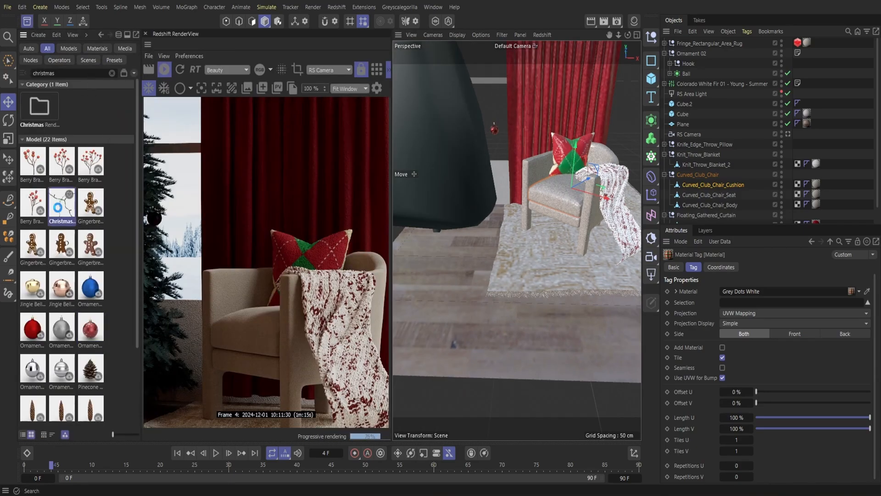
left_click(28, 21)
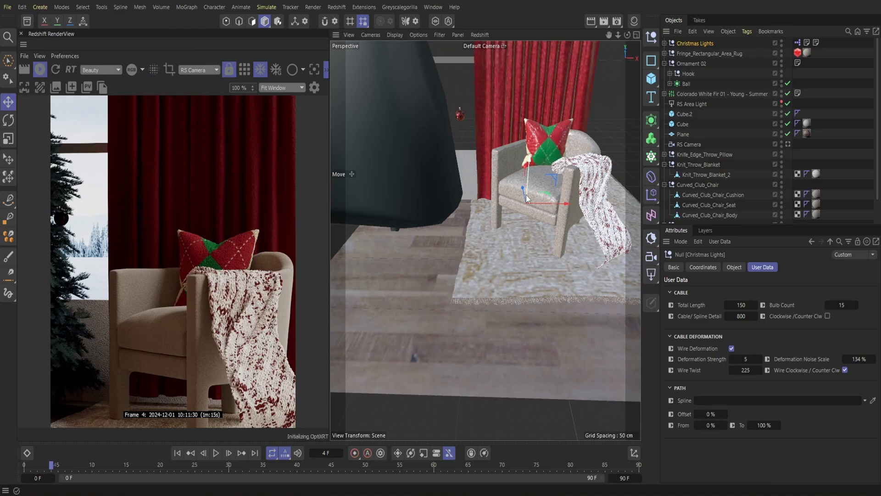
left_click_drag(628, 35, 583, 55)
left_click_drag(588, 188, 402, 246)
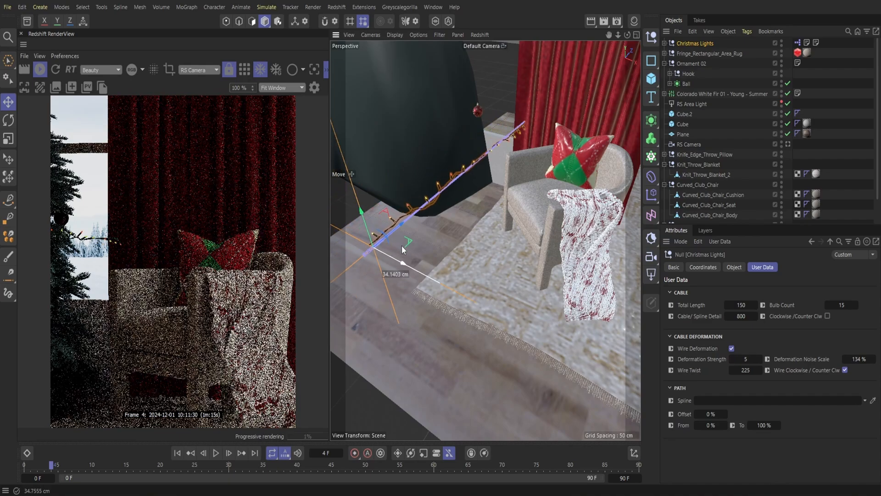
Extract LED Bulb 02 from the Christmas Lights hierarchy as a standalone object and remove the rest of the light string.
left_click(664, 44)
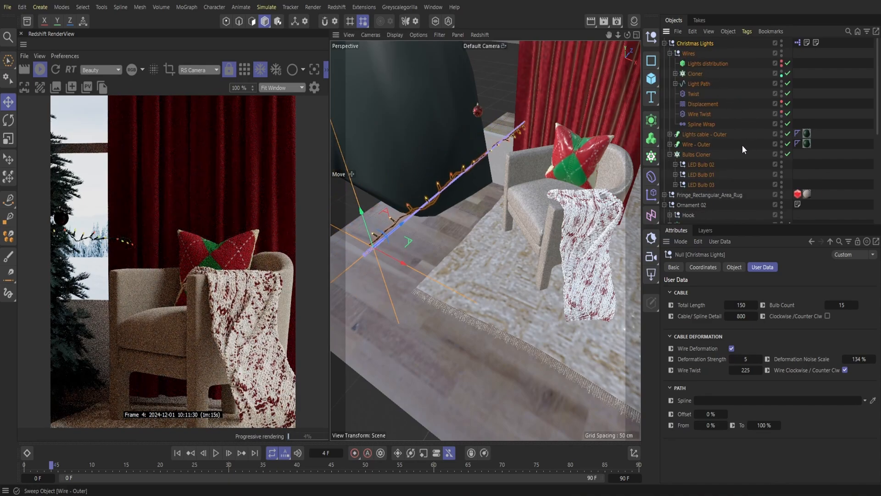
left_click(706, 165)
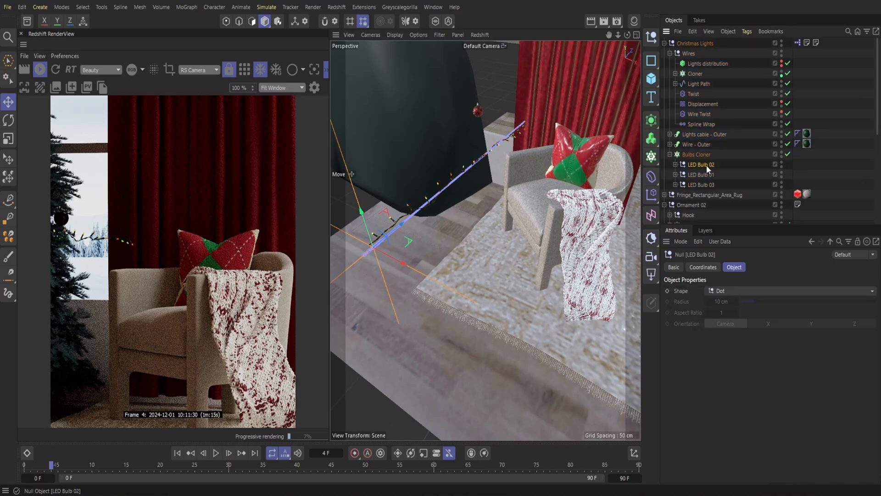
left_click_drag(620, 35, 610, 35)
left_click(696, 154)
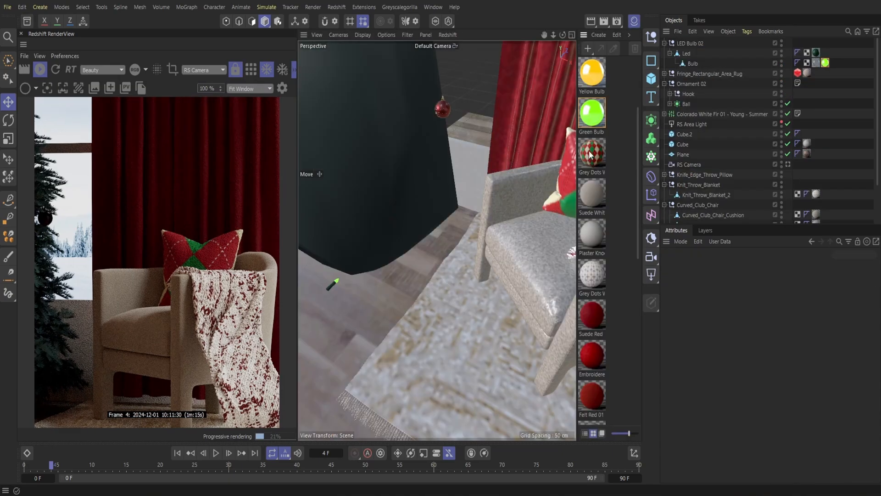
Set the Green Bulb material's Luminance color saturation to 13% for a near-white glow.
left_click(592, 112)
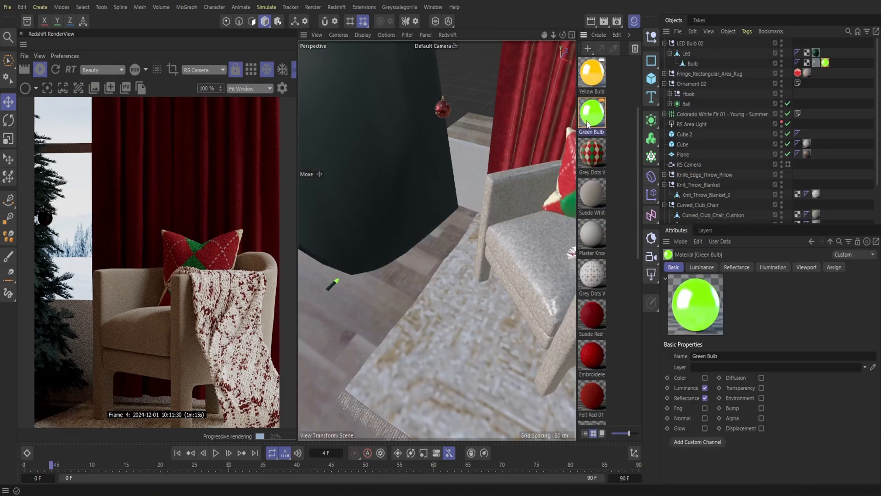
double_click(593, 114)
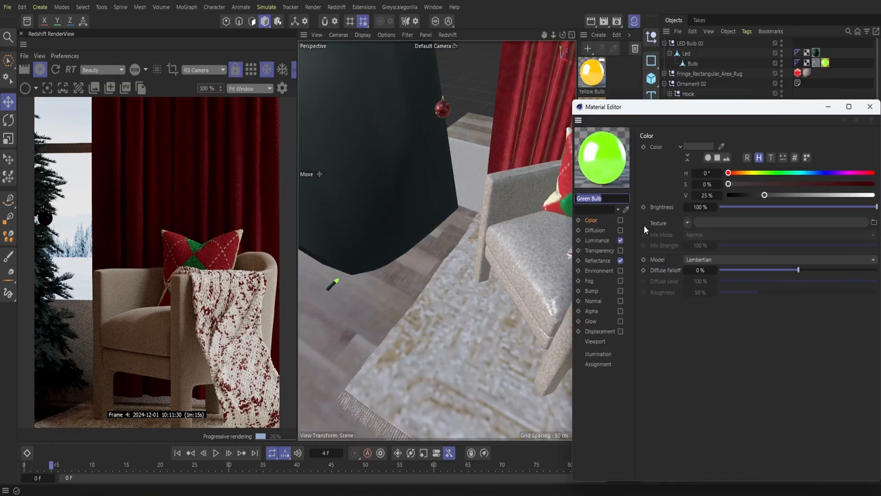
left_click(597, 240)
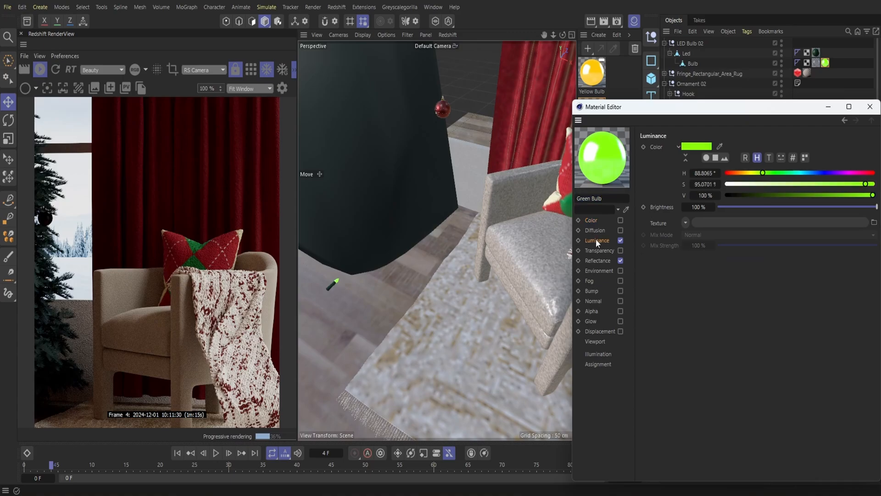
left_click(747, 184)
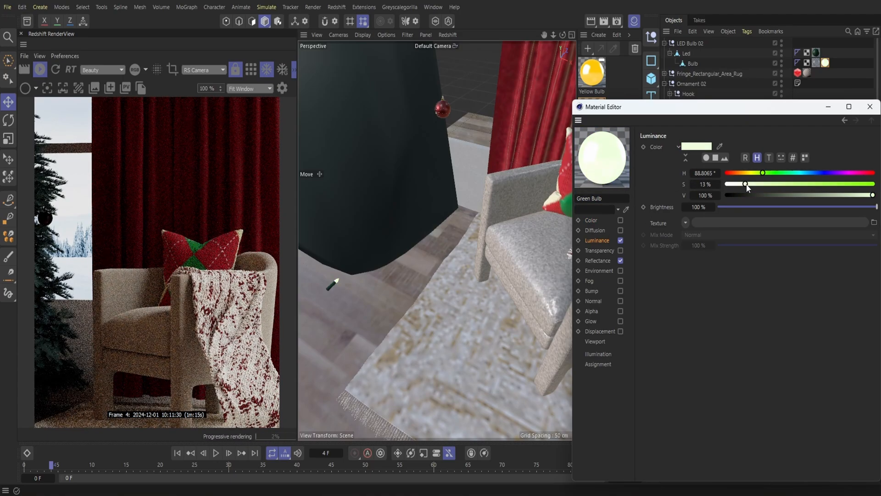
left_click(870, 107)
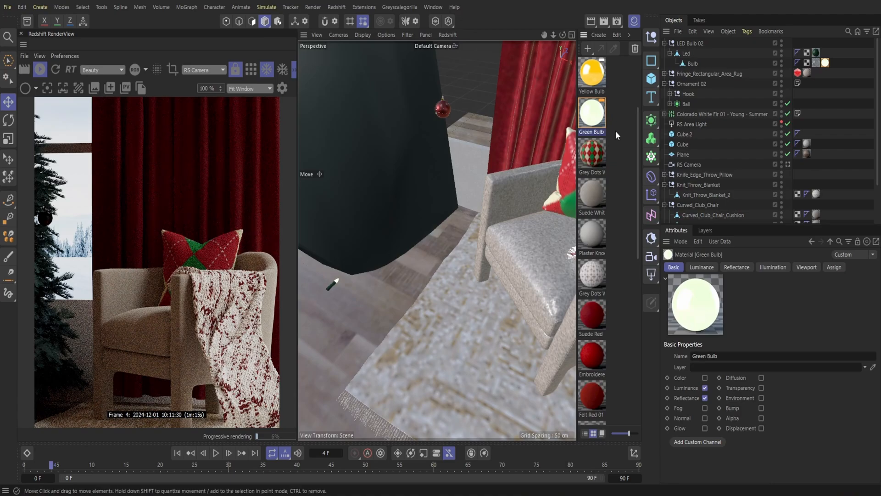
Move LED Bulb 02 up to the side of the Christmas tree and rotate it to point outward.
left_click(684, 43)
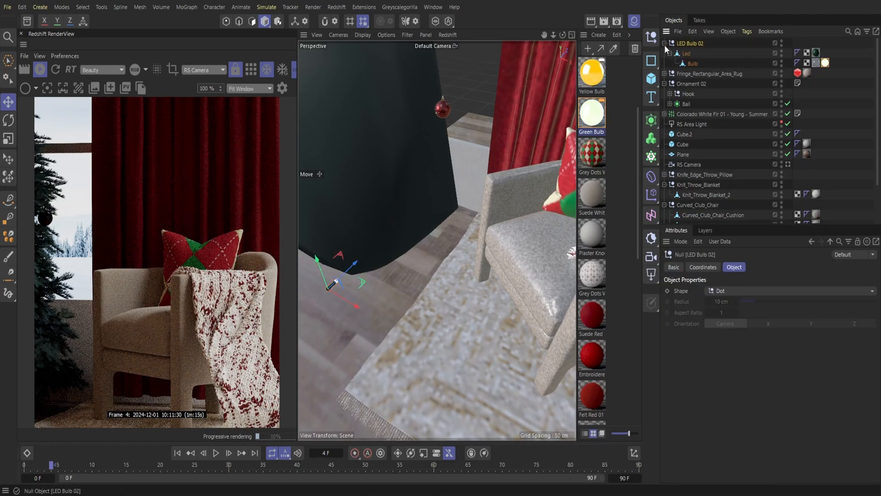
left_click(665, 44)
left_click_drag(350, 276, 453, 189)
left_click(450, 189)
left_click(664, 43)
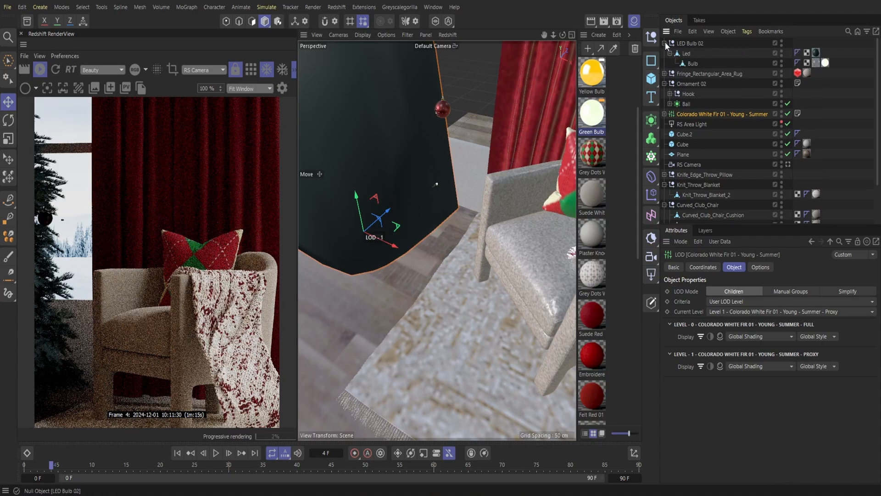
left_click(685, 43)
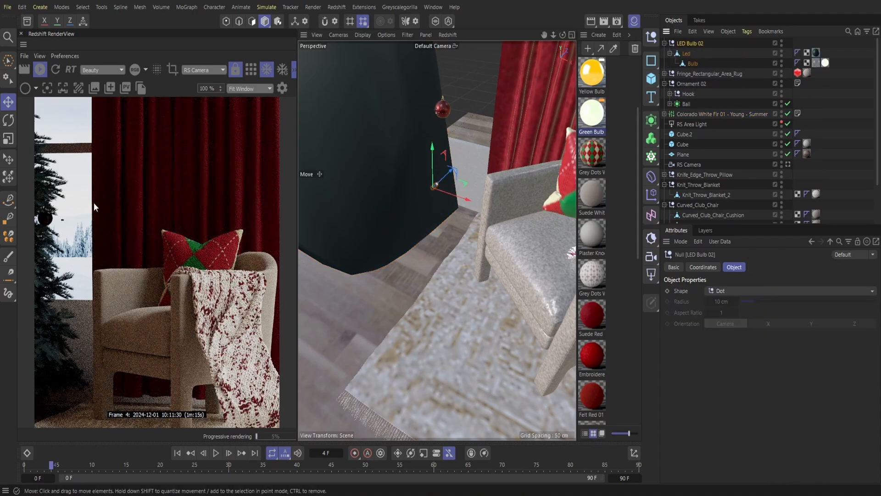
left_click(8, 121)
left_click_drag(434, 203, 411, 196)
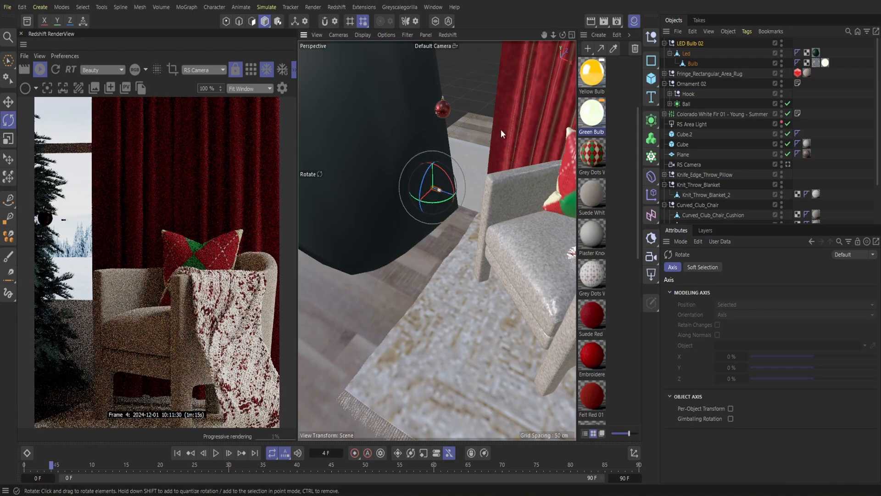
Add a Redshift Area Light to the scene and set its Area Shape to Sphere.
left_click_drag(554, 34, 547, 211)
left_click_drag(563, 35, 615, 48)
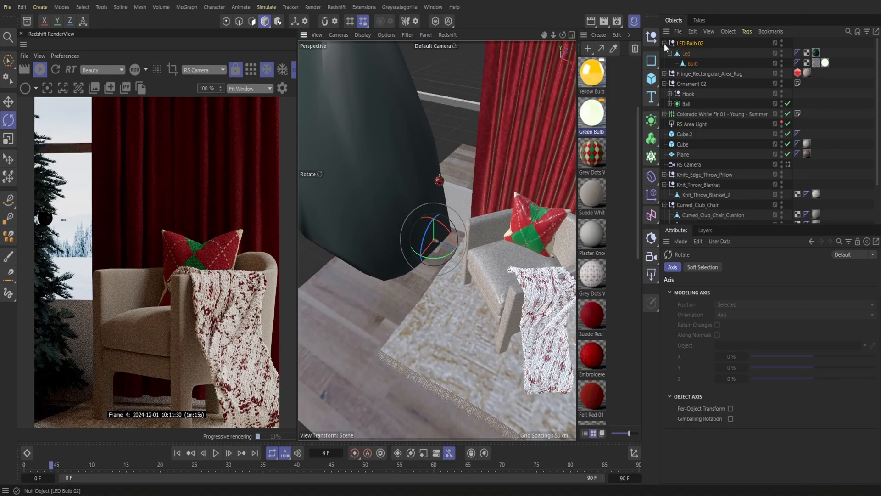
left_click(335, 7)
mouse_move(368, 37)
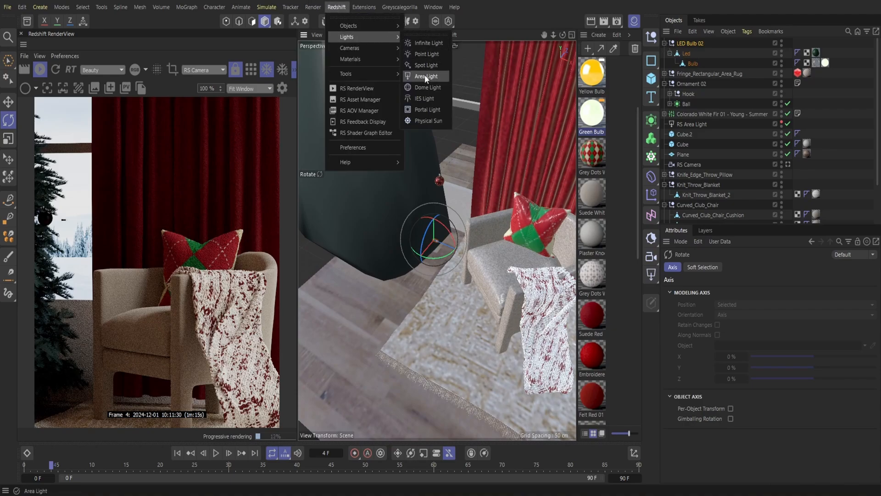
left_click(426, 77)
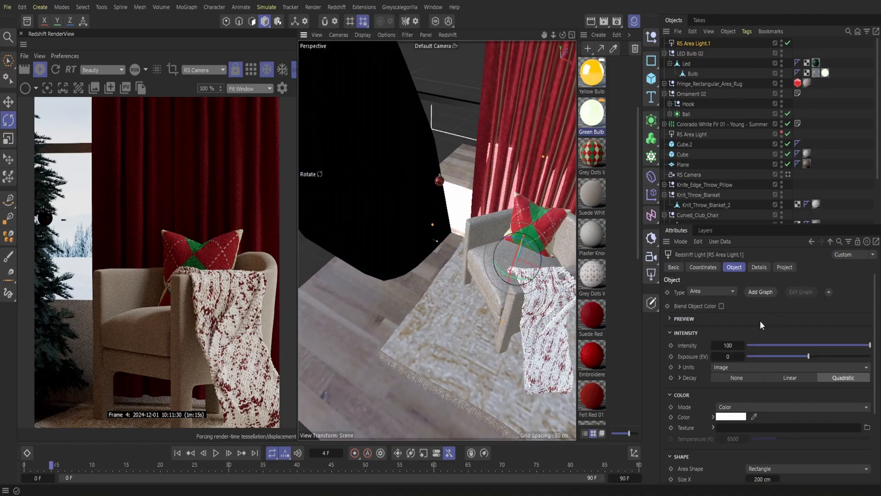
left_click(840, 367)
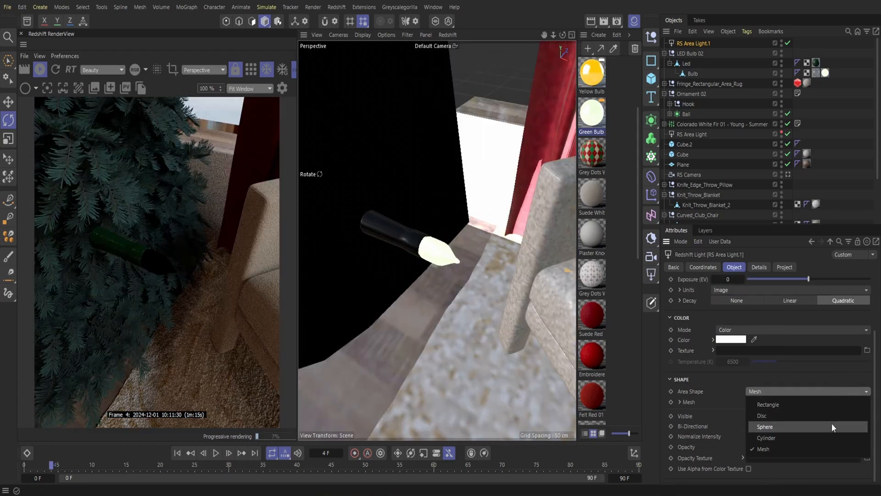
left_click(832, 424)
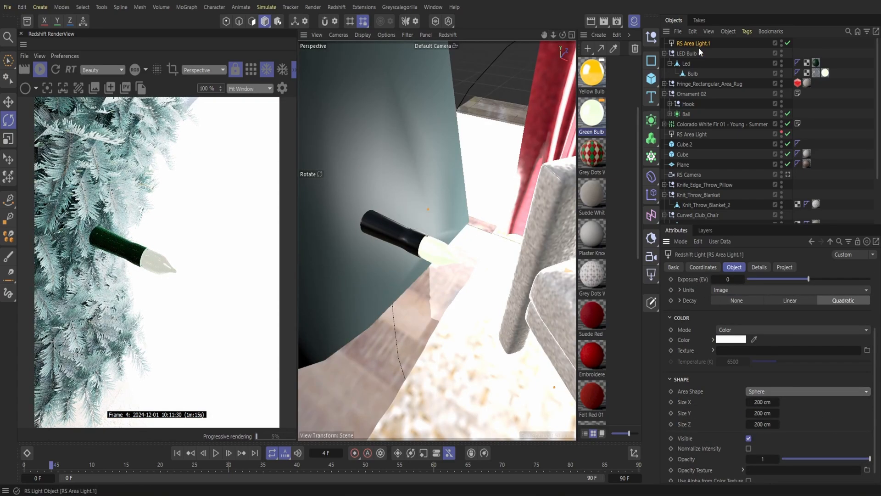
Set the new spherical area light's Intensity to 2.
mouse_move(553, 35)
left_mouse_down()
mouse_move(519, 42)
mouse_move(549, 35)
left_mouse_up()
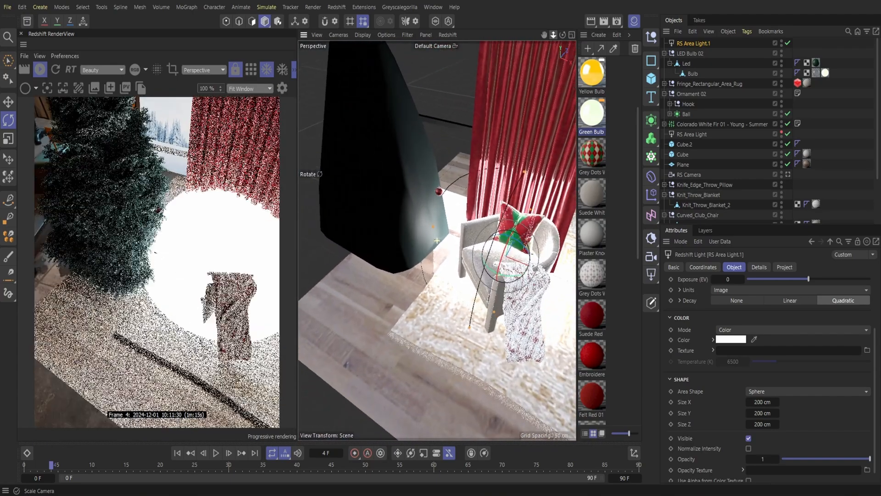
scroll(762, 339, "up", 3)
scroll(748, 376, "down", 3)
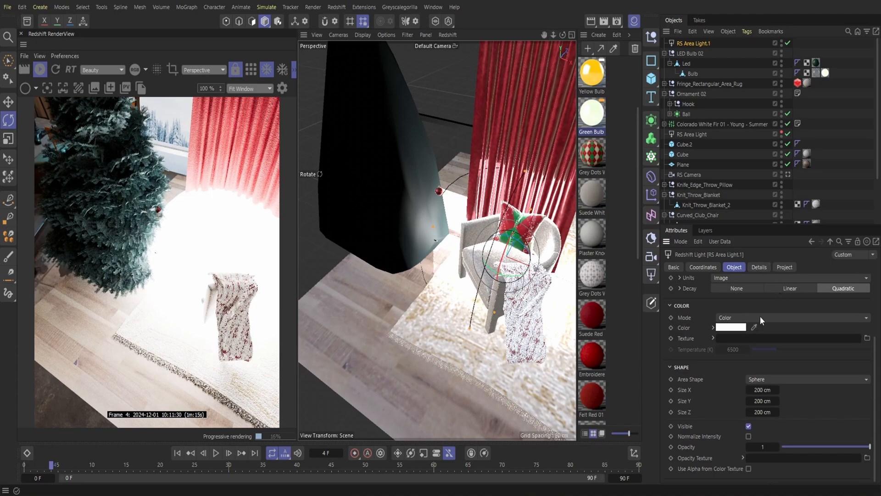
scroll(761, 320, "up", 3)
double_click(737, 346)
key("Return")
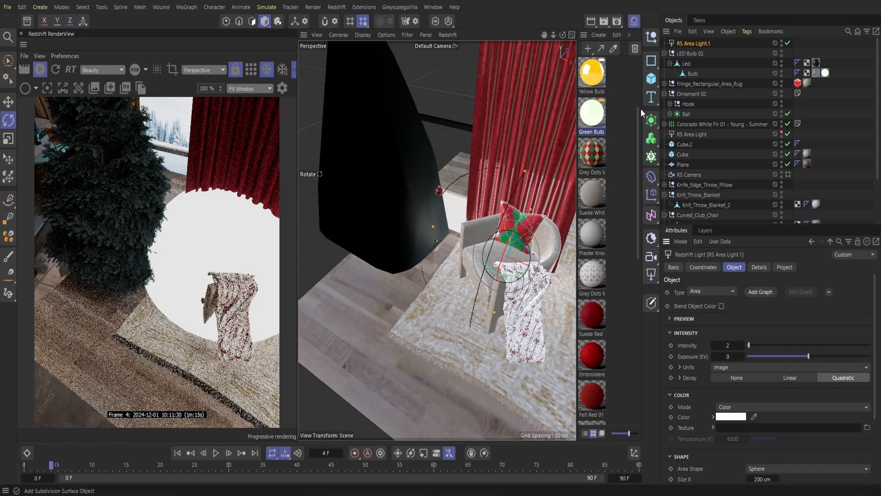
Set the spherical area light's Size X, Size Y and Size Z to 5 cm each.
left_click_drag(544, 35, 503, 32)
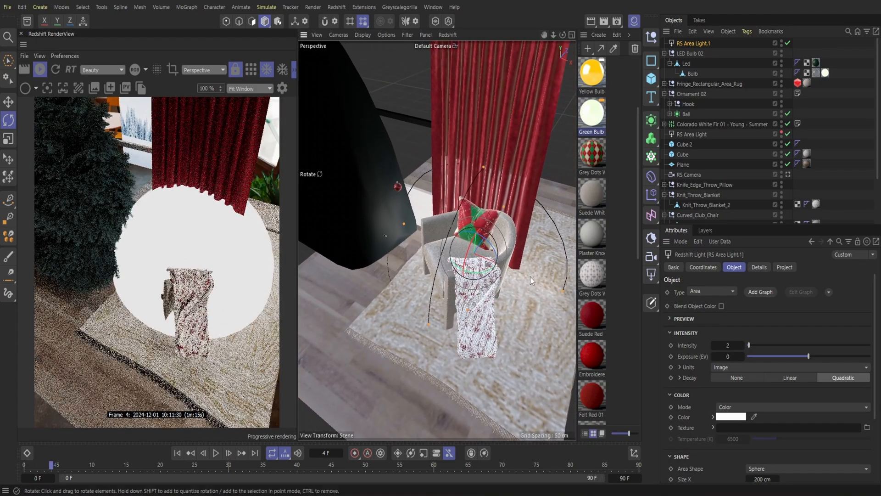
left_click_drag(563, 293, 542, 284)
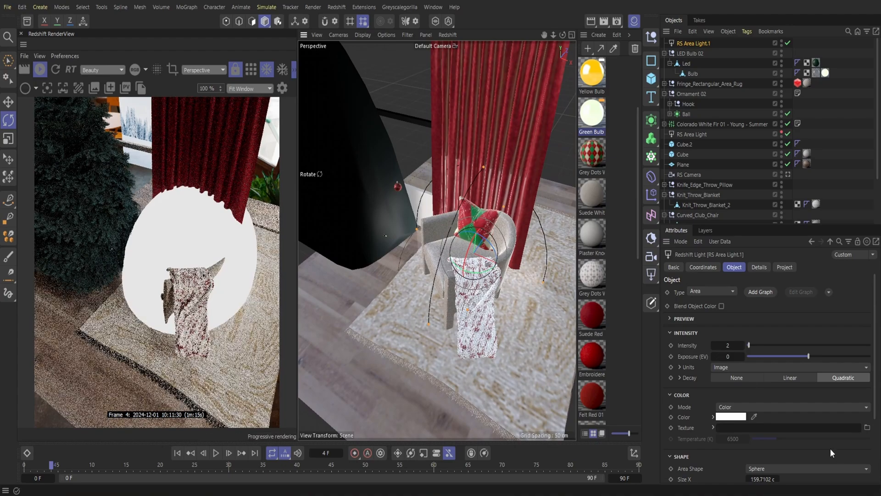
scroll(755, 389, "down", 2)
type("5")
key("Tab")
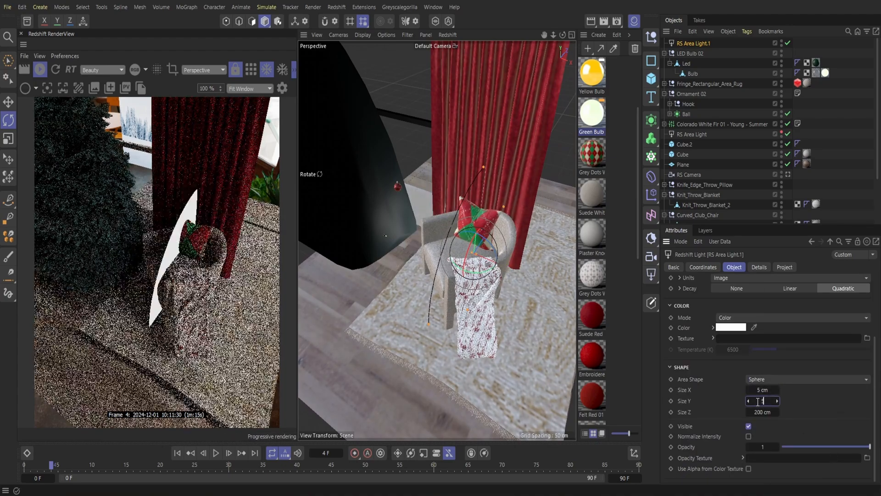
type("5")
key("Tab")
type("5")
key("Return")
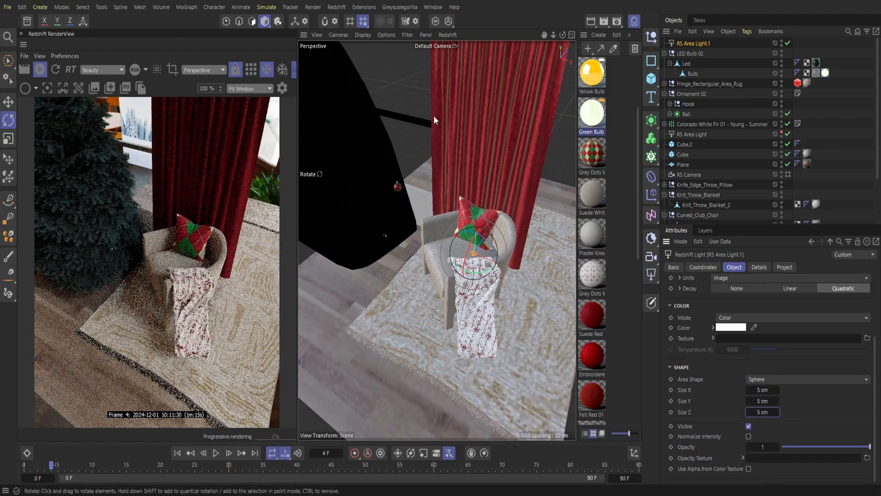
Move the spherical area light from the chair to LED Bulb 02 at the side of the Christmas tree.
left_click(8, 102)
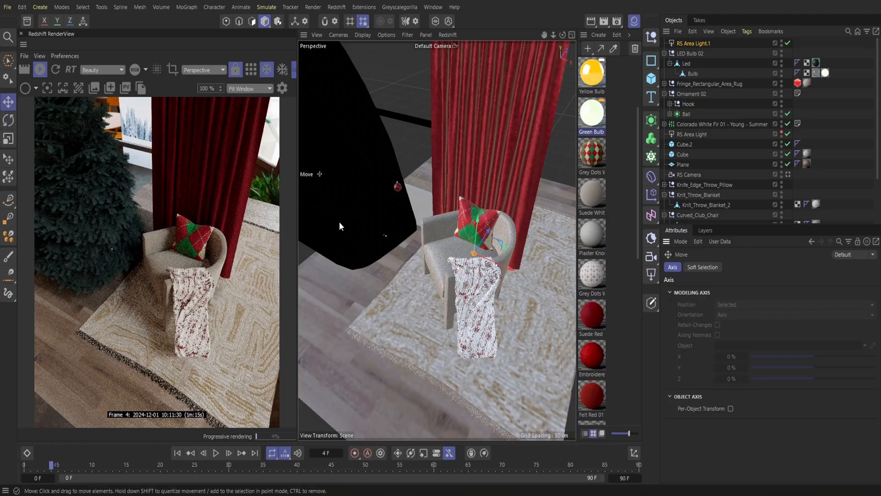
left_click_drag(491, 227, 463, 270)
left_click_drag(478, 326, 388, 232)
left_click_drag(553, 35, 616, 29)
left_click_drag(554, 35, 574, 35)
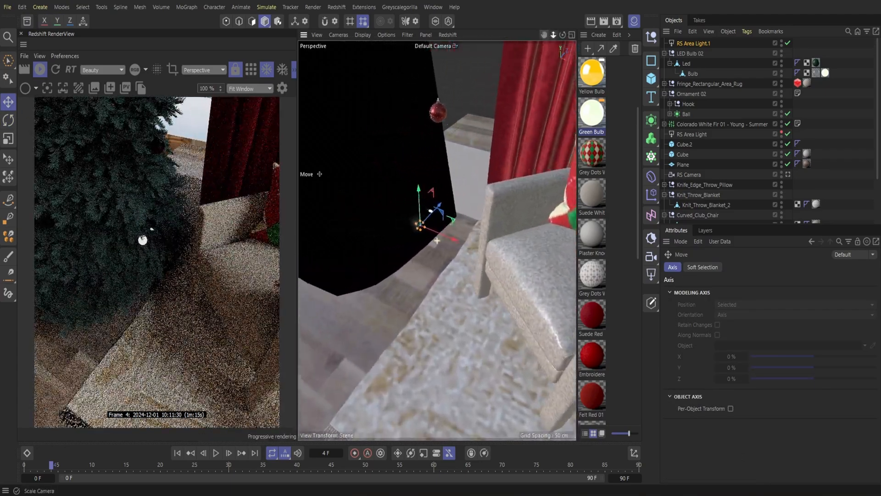
left_click_drag(410, 179, 421, 82)
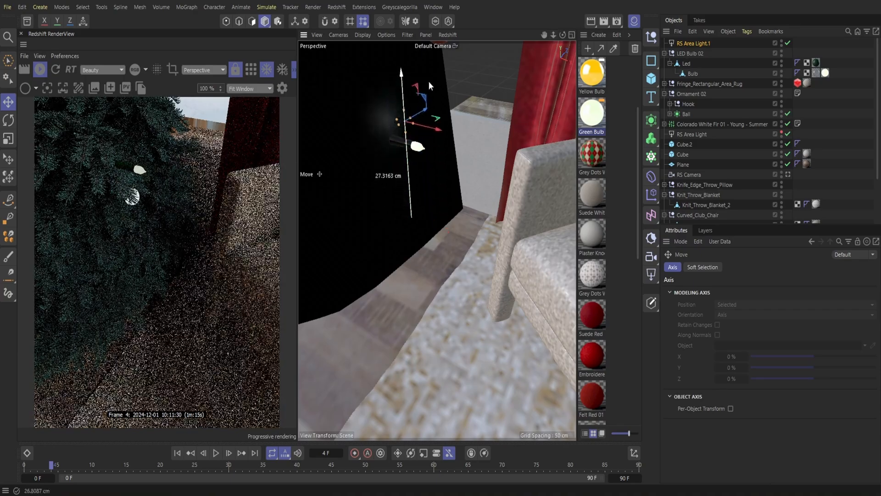
left_click_drag(445, 133, 526, 159)
left_click_drag(515, 124, 415, 132)
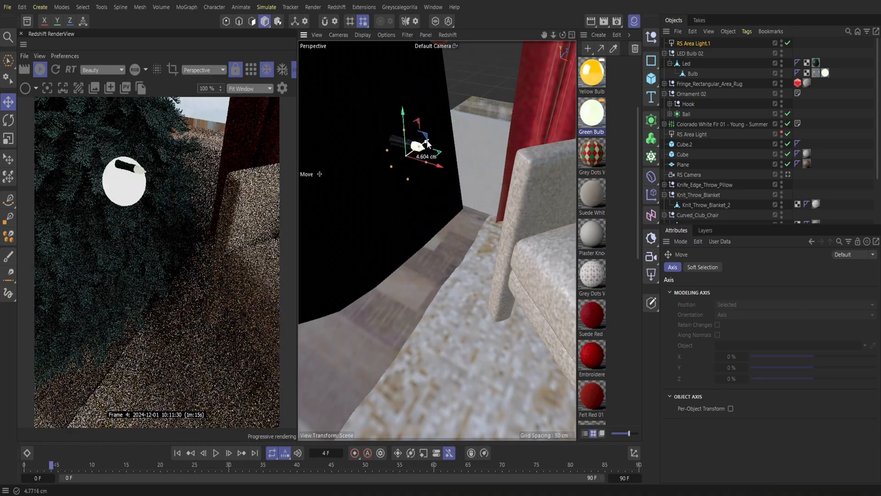
left_click_drag(563, 35, 530, 30)
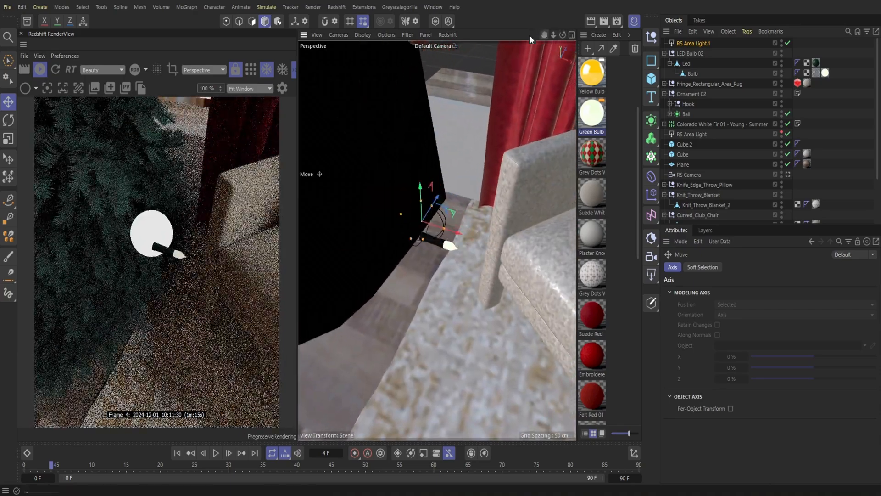
left_click_drag(443, 193, 381, 174)
left_click_drag(413, 215, 482, 241)
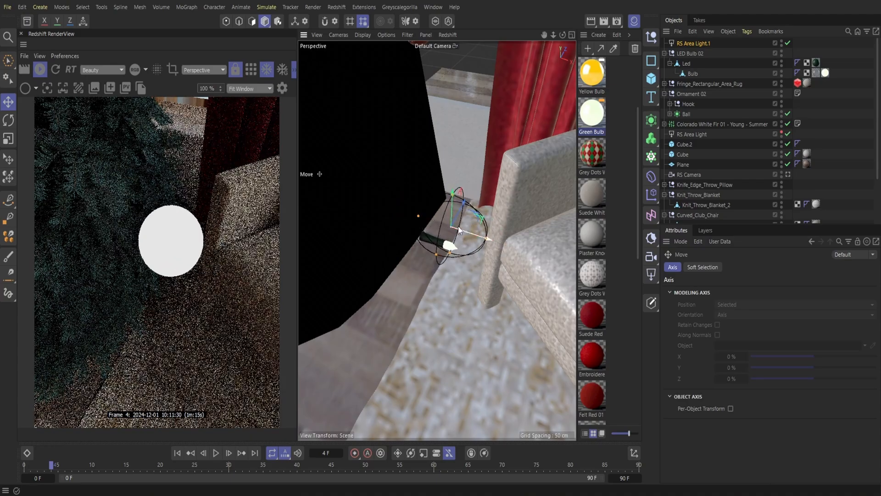
Shrink the spherical area light to about the bulb's size, roughly 1.5 × 0.95 × 0.96 cm.
left_click_drag(467, 200, 460, 214)
left_click_drag(554, 35, 580, 34)
left_click_drag(472, 200, 452, 234)
left_click_drag(513, 267, 468, 251)
left_click_drag(449, 182, 450, 233)
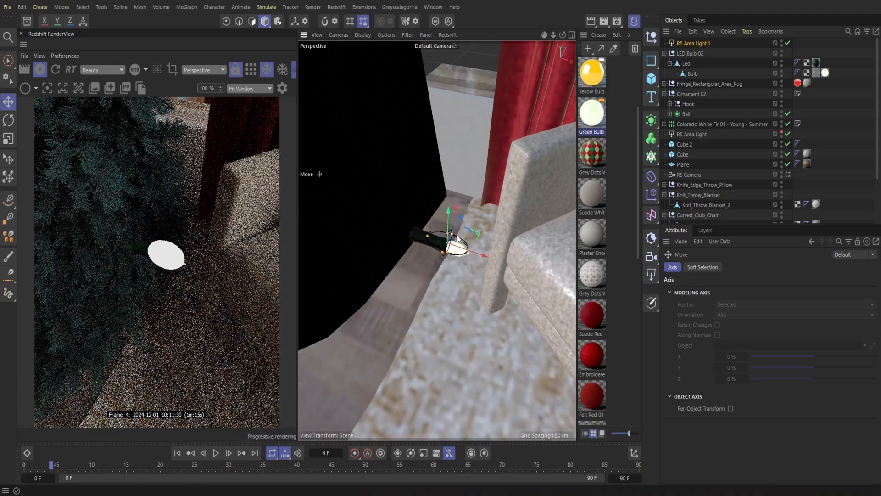
left_click_drag(485, 255, 500, 259)
Align the resized area light with the glowing tip of LED Bulb 02 so it surrounds the bulb.
left_click_drag(553, 35, 519, 18)
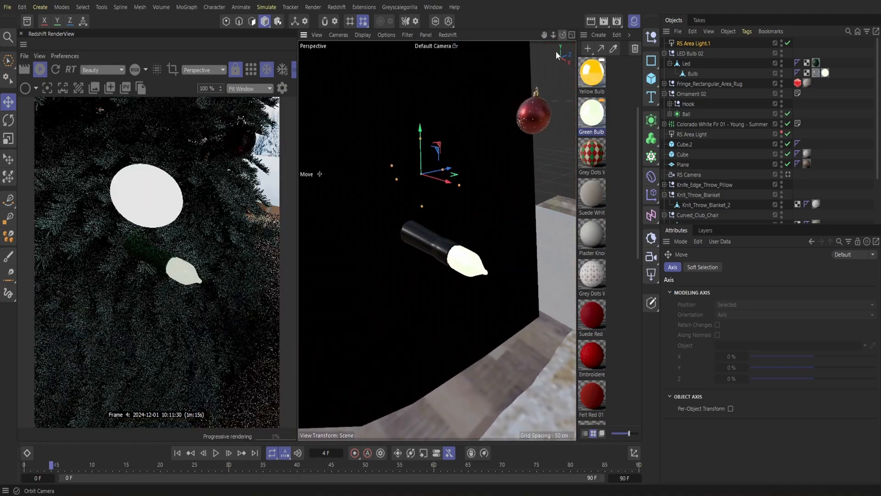
left_click_drag(421, 140, 422, 243)
left_click_drag(446, 270, 493, 247)
left_click_drag(562, 35, 498, 14)
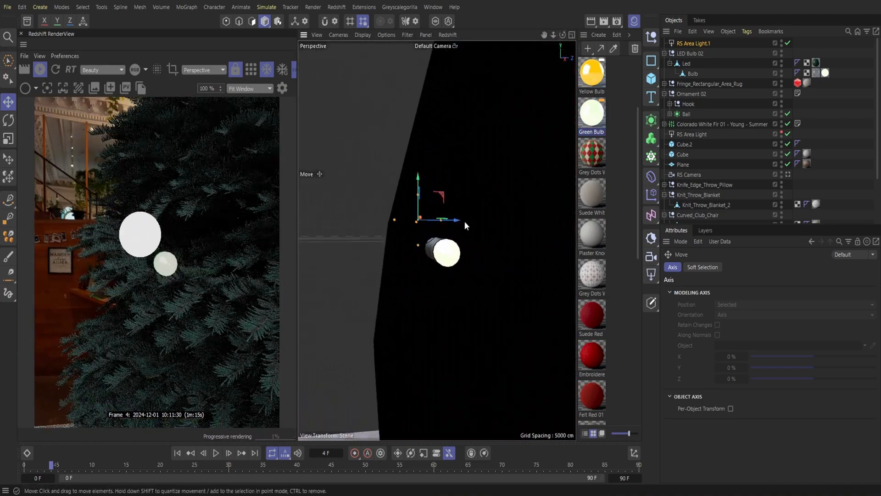
left_click_drag(463, 220, 494, 220)
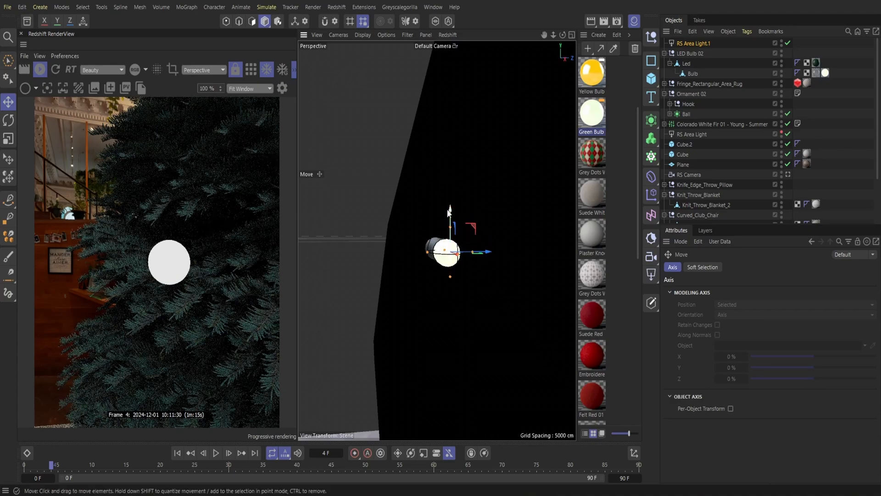
key("o")
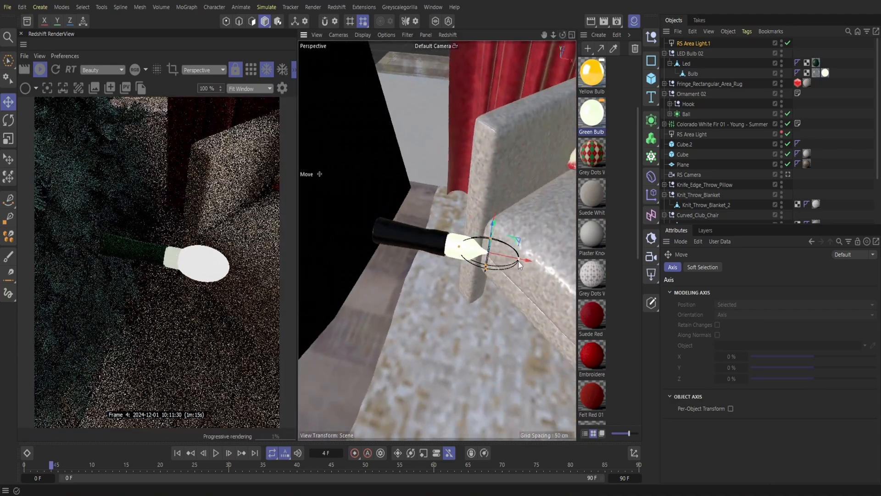
left_click_drag(518, 261, 501, 259)
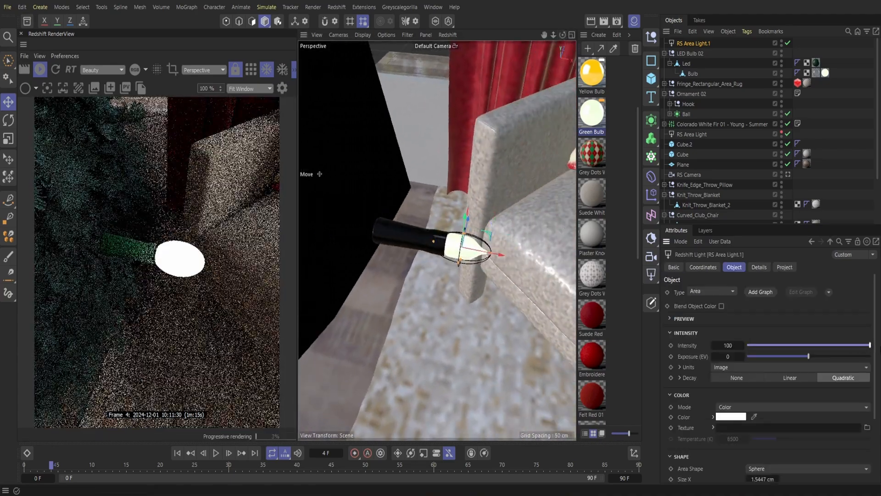
Turn off the area light's Visible option and shorten its Size X to about 1.17 cm to fit the bulb tip.
scroll(781, 391, "down", 4)
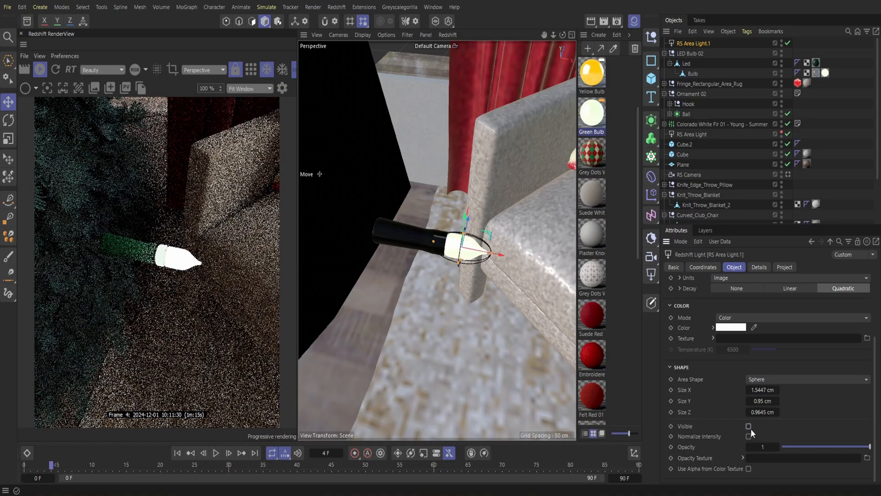
left_click_drag(554, 35, 569, 38)
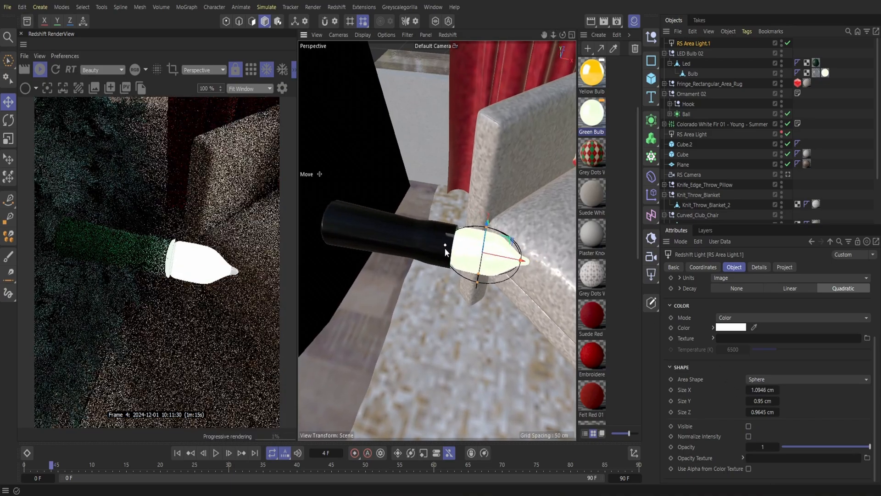
left_click_drag(533, 261, 516, 266)
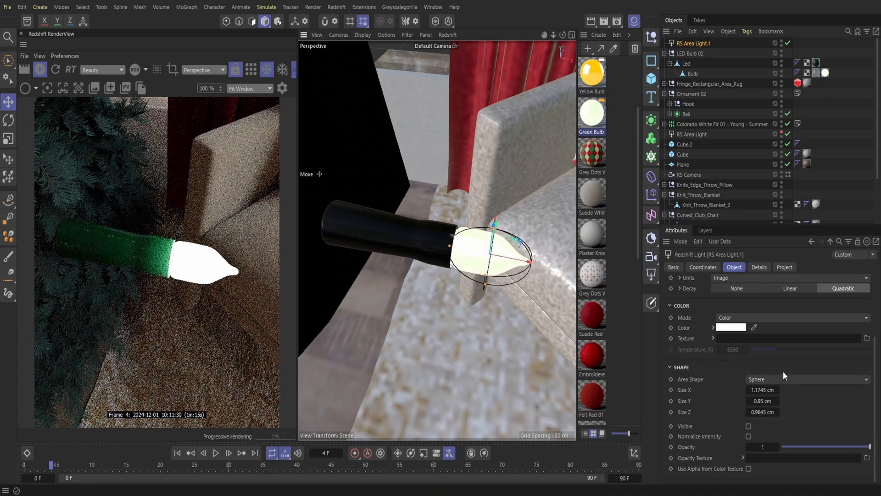
Set the bulb light's Exposure (EV) to 2 and switch the render preview to RS Camera.
scroll(734, 356, "up", 3)
type("2")
key("Return")
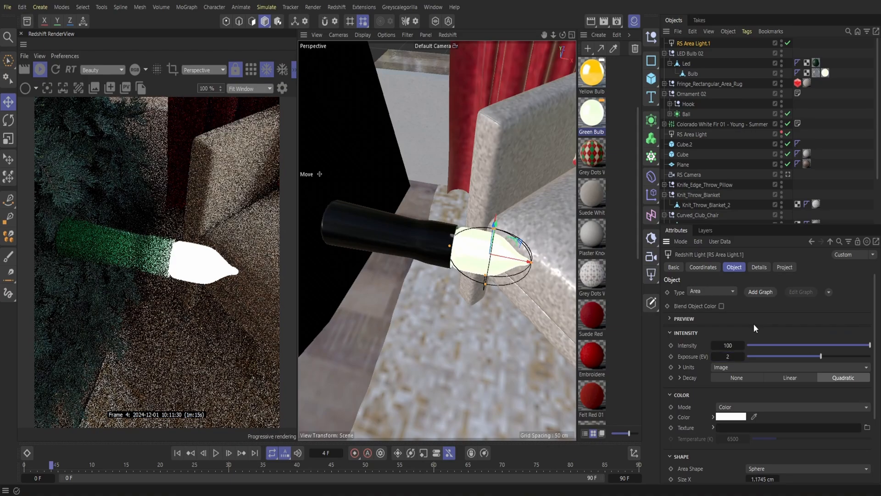
left_click(733, 357)
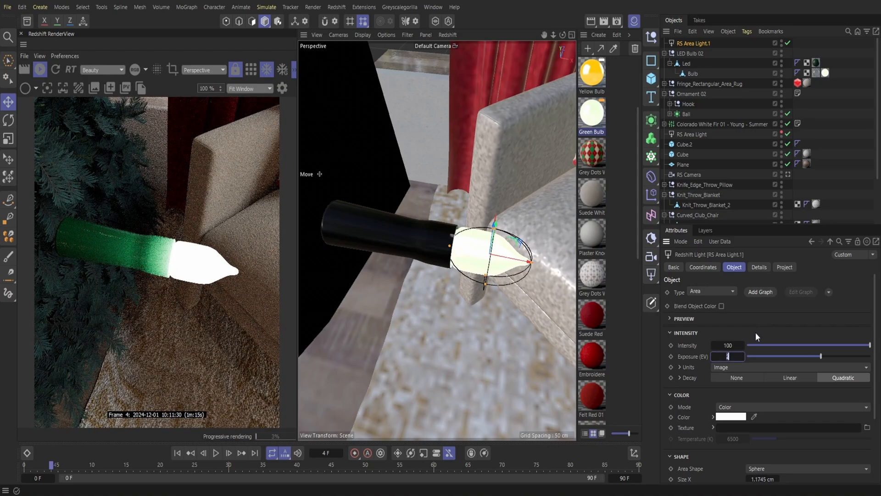
key("Return")
left_click(204, 70)
left_click(209, 106)
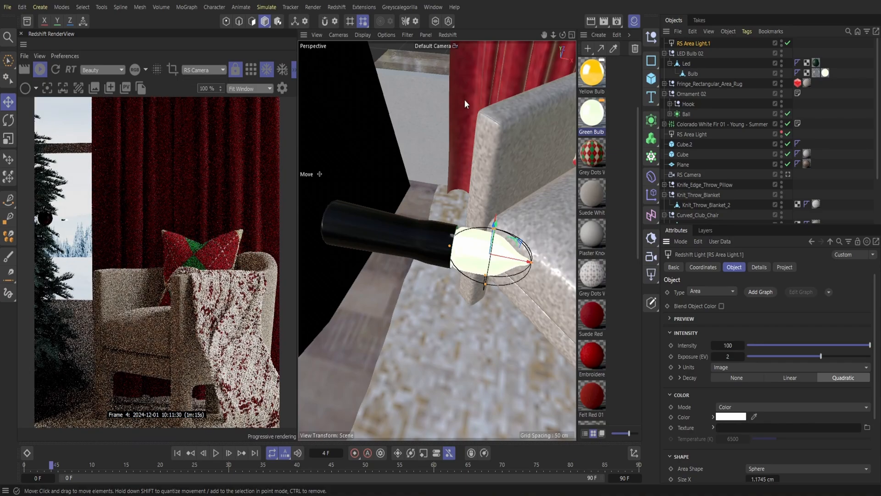
Nest the bulb's area light inside the LED Bulb 02 group and collapse the group.
left_click_drag(554, 36, 557, 41)
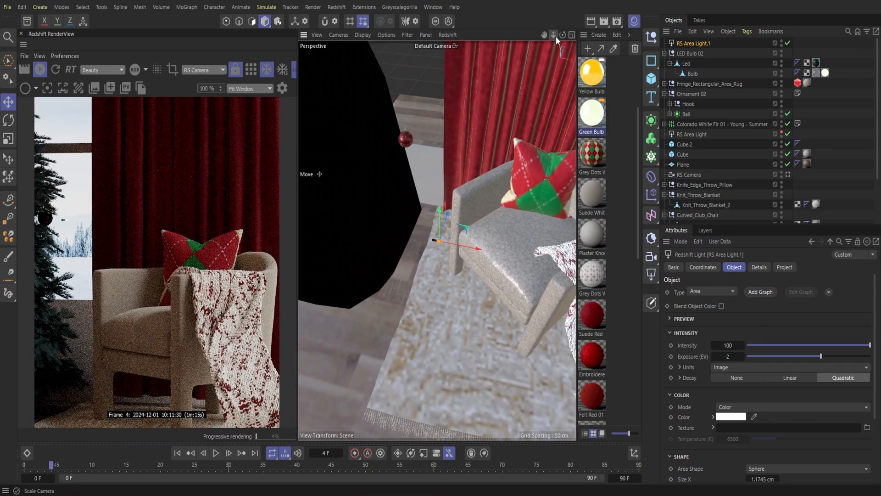
left_click_drag(689, 45, 690, 58)
left_click(664, 43)
Move the LED Bulb 02 group onto the front of the Christmas tree, just below the red ornament.
left_click(682, 41)
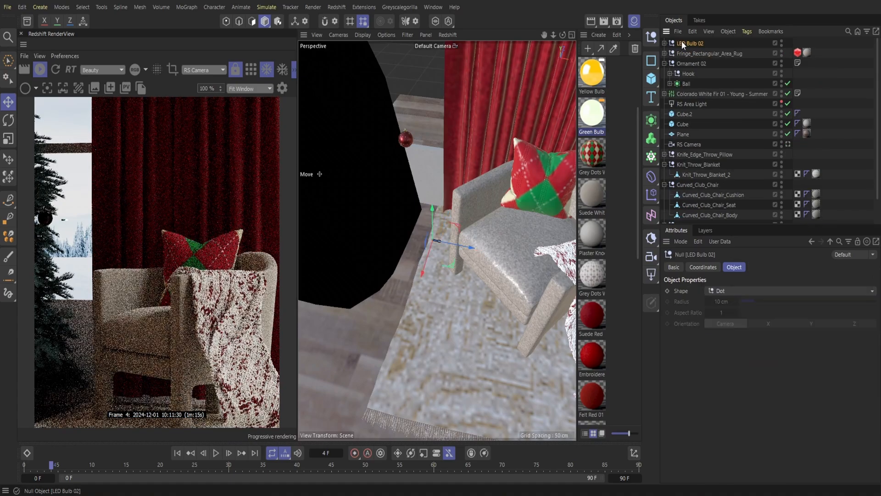
left_click_drag(448, 249, 418, 235)
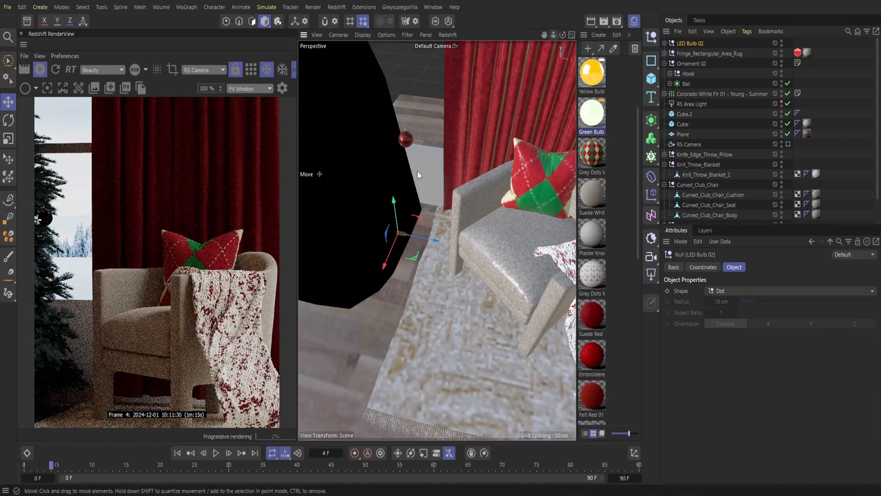
left_click_drag(390, 256, 394, 219)
mouse_move(442, 246)
left_mouse_down()
mouse_move(419, 238)
mouse_move(427, 239)
left_mouse_up()
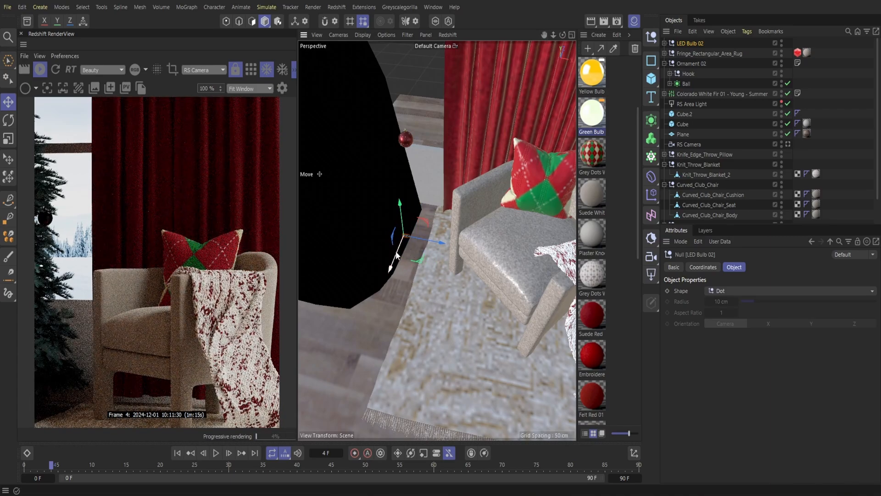
left_click_drag(563, 34, 547, 40)
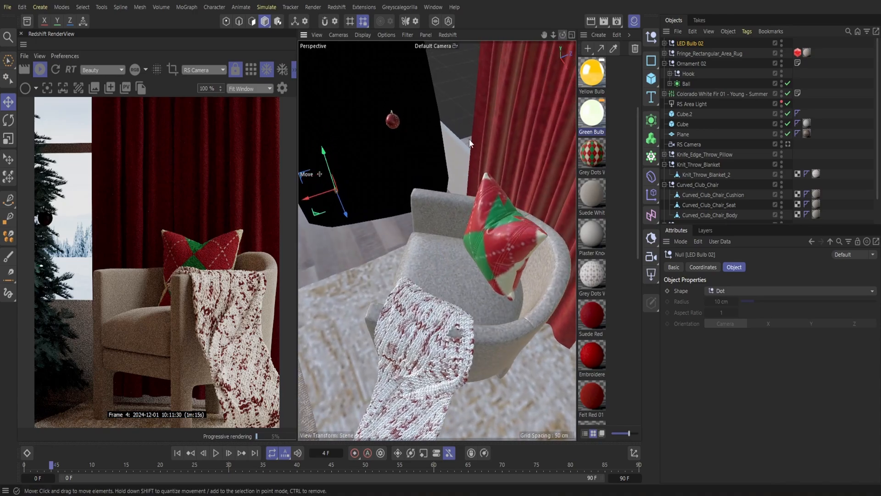
left_click_drag(322, 192, 389, 167)
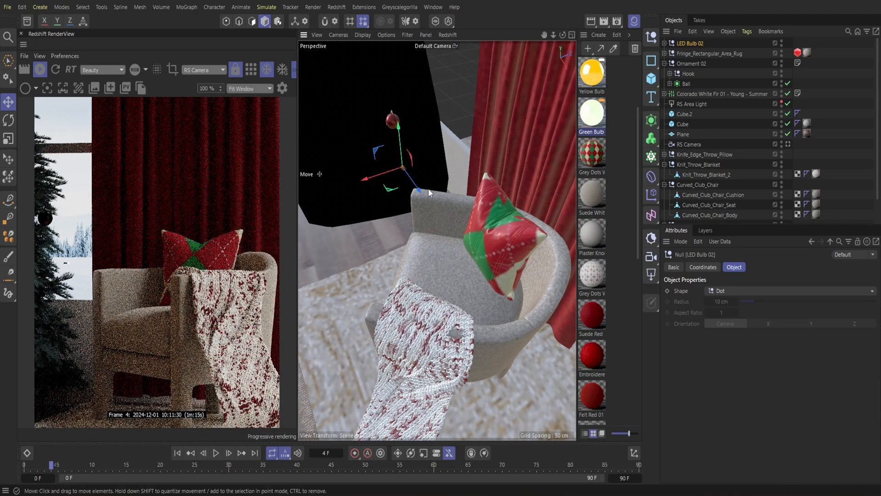
left_click_drag(429, 188, 410, 174)
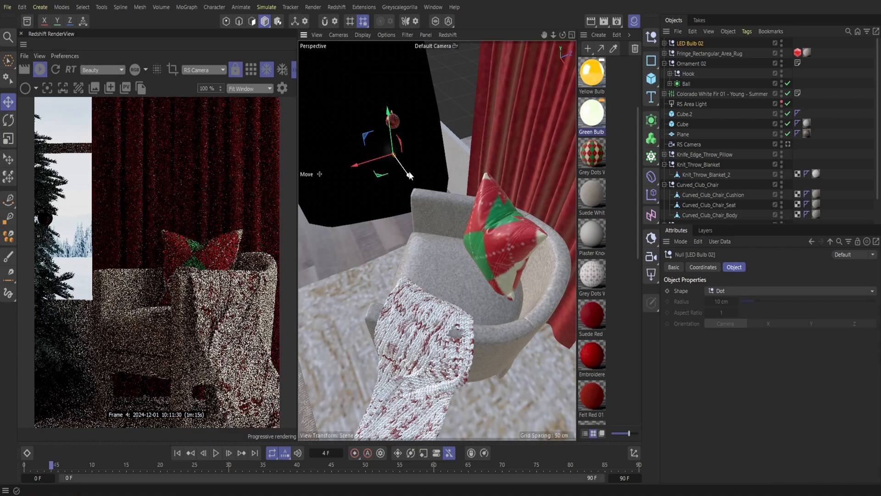
Duplicate LED Bulb 02 and move the copy a short distance toward the chair side of the tree.
left_click_drag(562, 34, 514, 51)
left_click_drag(436, 240, 436, 211, "alt")
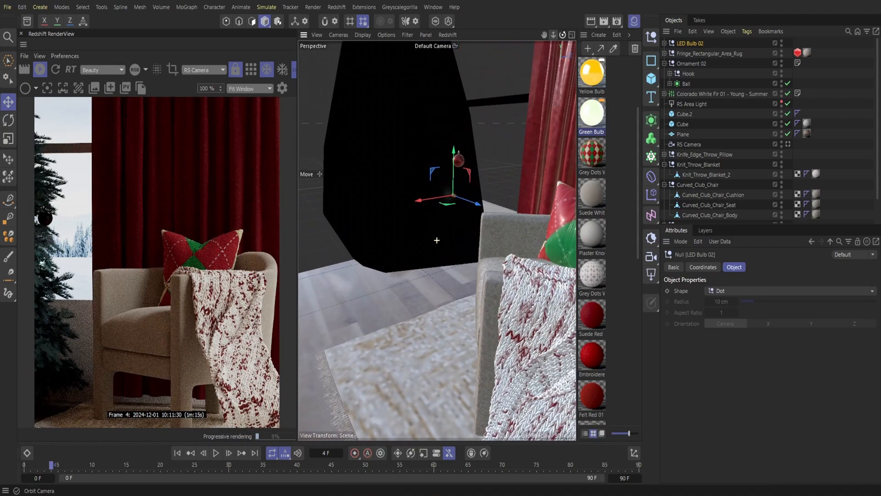
left_click(693, 31)
left_click(709, 75)
left_click(693, 31)
left_click(714, 83)
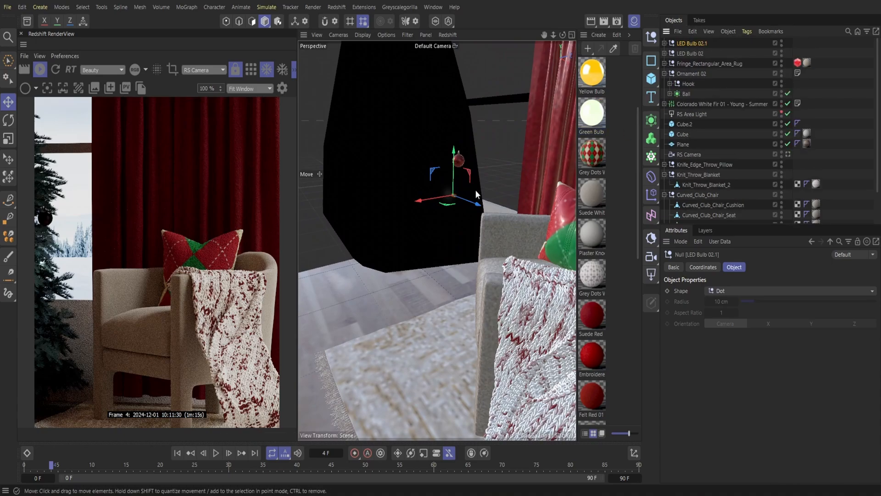
mouse_move(437, 202)
left_mouse_down()
mouse_move(405, 202)
mouse_move(446, 194)
left_mouse_up()
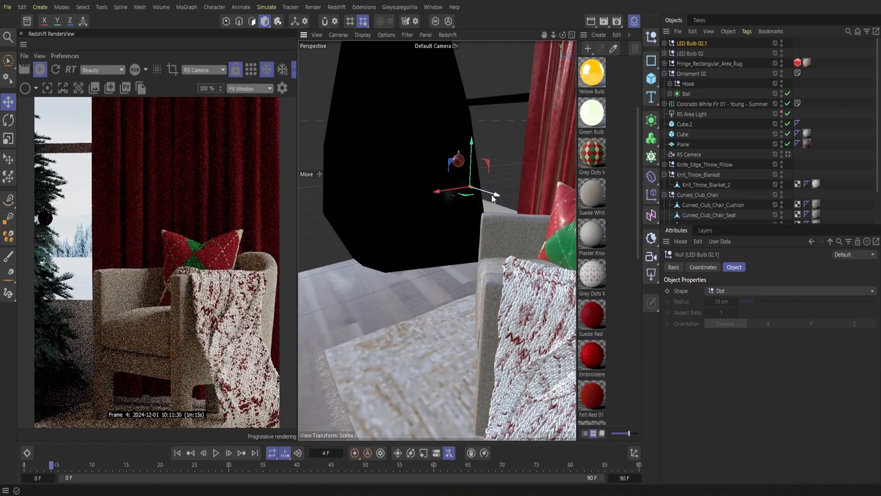
left_click_drag(494, 200, 491, 195)
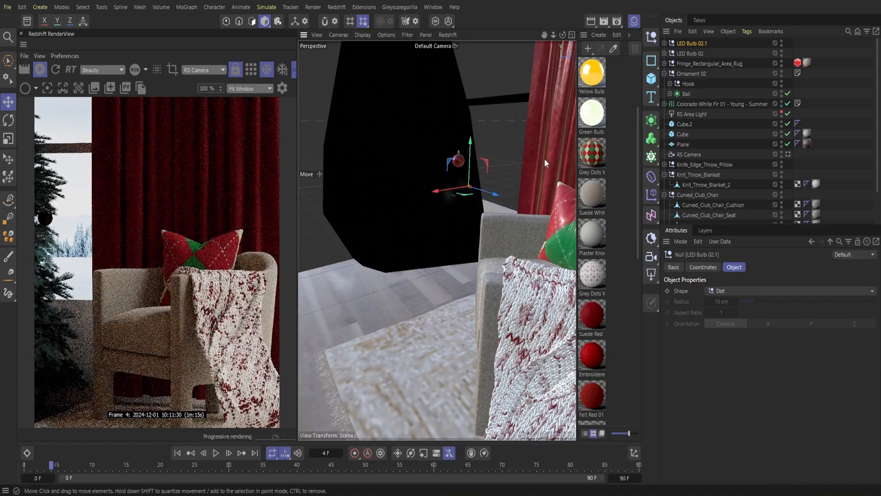
Select both LED bulbs on the tree and rotate them together to tilt their direction.
left_click_drag(554, 36, 597, 36)
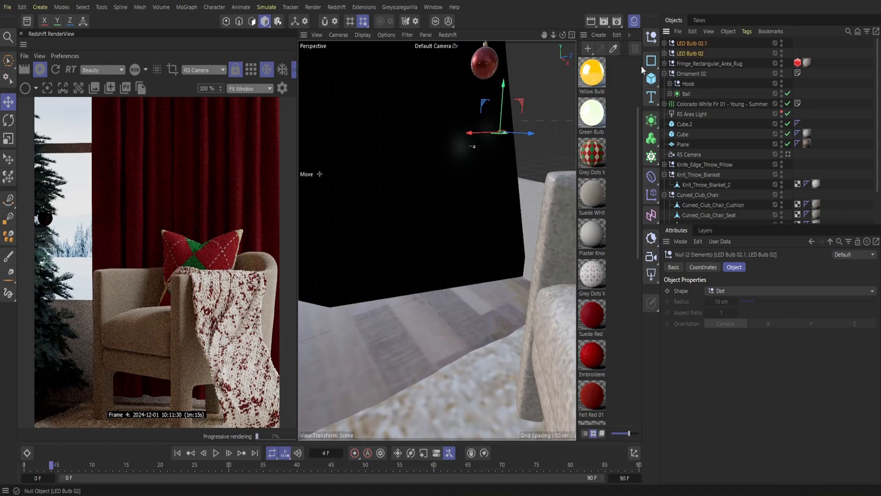
left_click(8, 121)
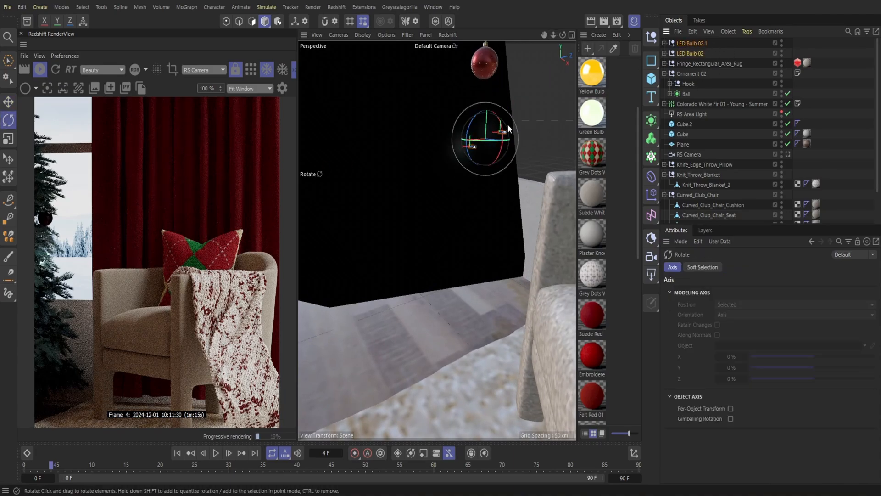
left_click_drag(507, 136, 498, 147)
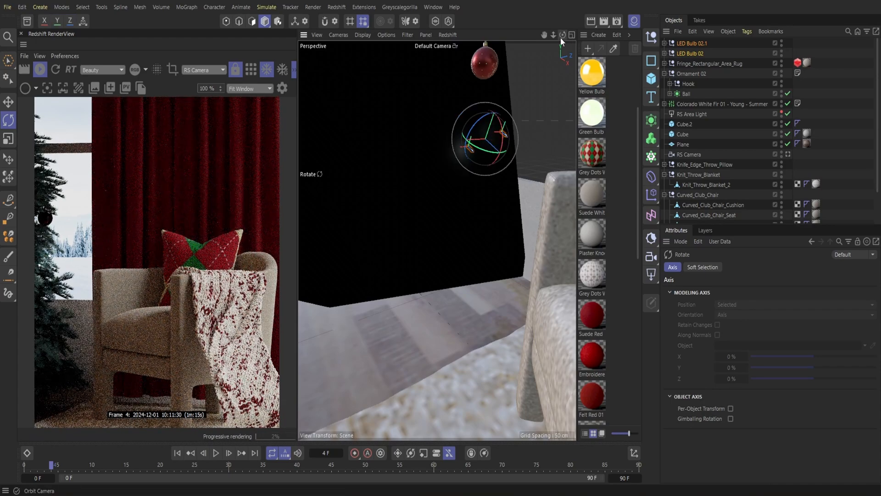
Duplicate the two selected LED bulbs and move the copies up and away from the chair, beside the red ornament on the tree.
left_click_drag(553, 35, 576, 41)
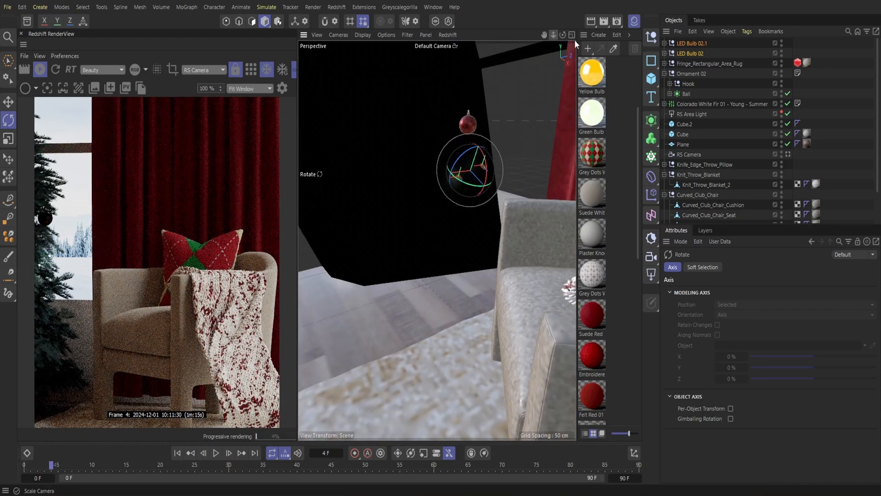
left_click(692, 32)
left_click(711, 66)
left_click(692, 32)
left_click(718, 81)
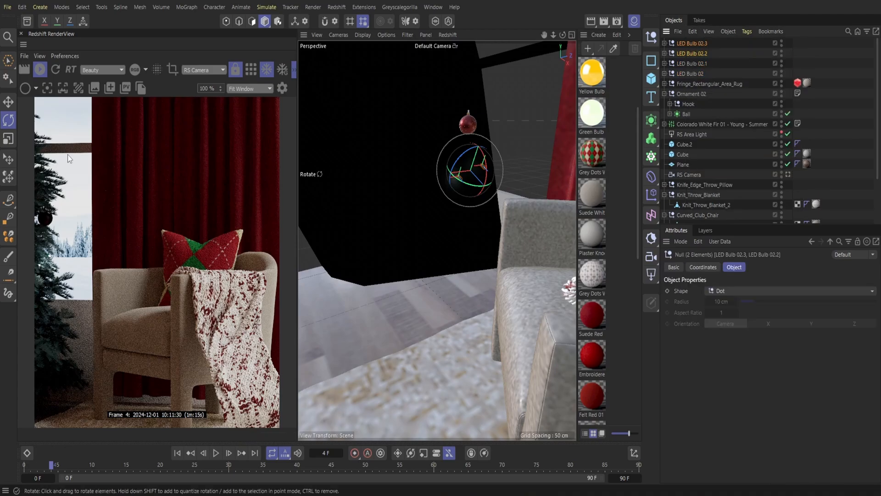
key("e")
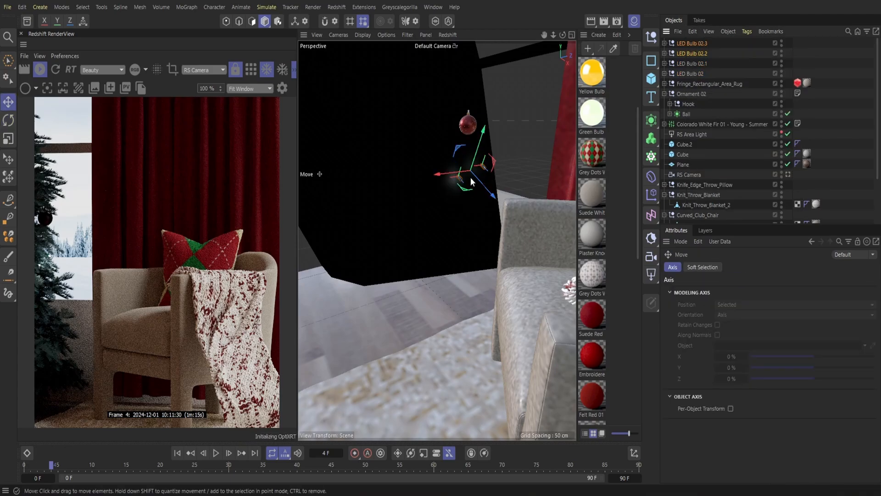
left_click_drag(470, 177, 443, 140)
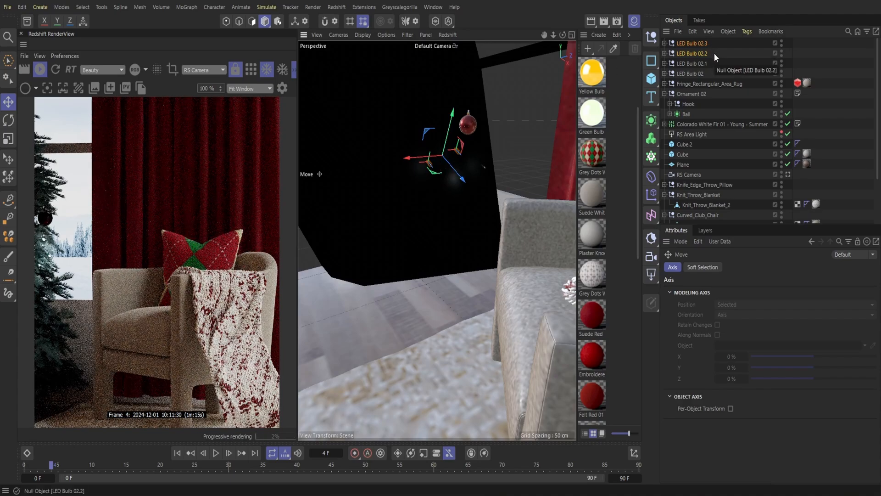
Select LED Bulb 02 through 02.3, duplicate all four and move the copies lower on the tree, near the chair back.
left_click_drag(713, 73, 683, 41)
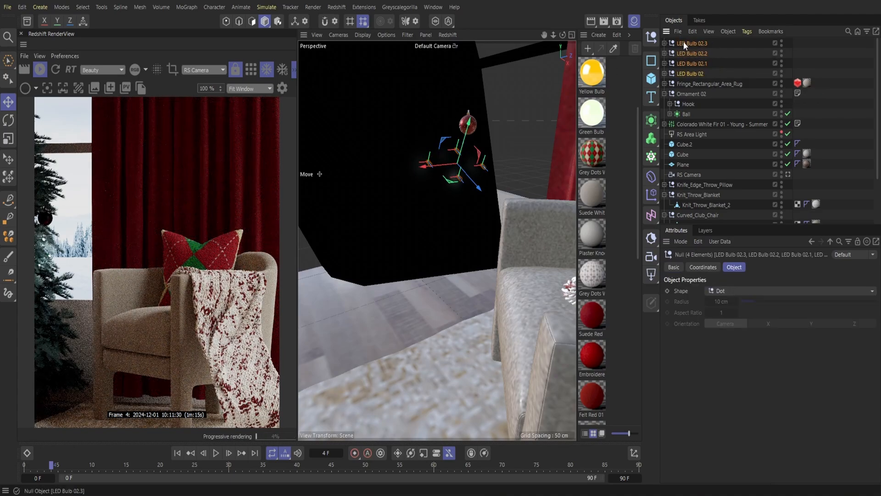
left_click(692, 32)
left_click(707, 73)
left_click(692, 32)
left_click(706, 86)
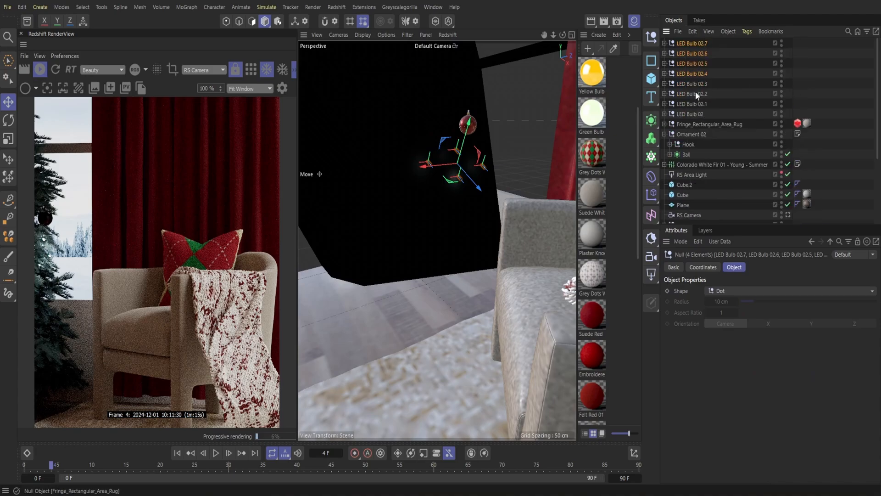
left_click_drag(476, 183, 463, 237)
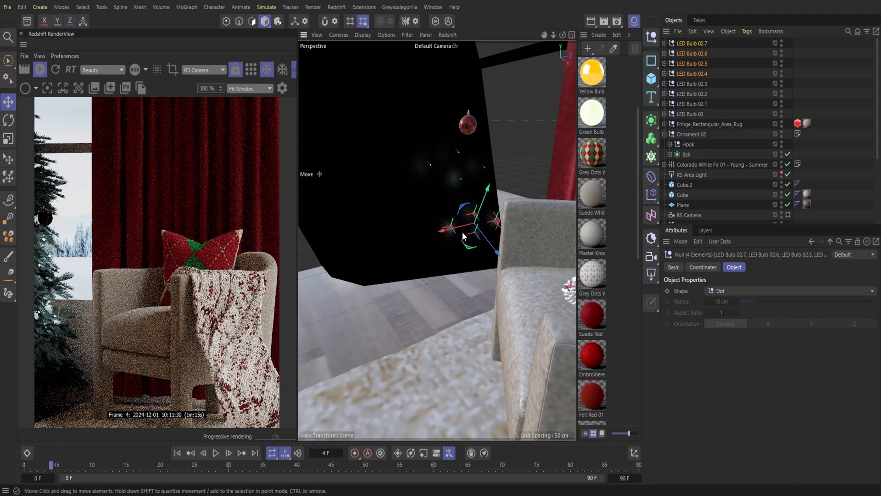
Limit the render preview to a region around the Christmas tree and enable the Bloom post effect.
left_click(174, 72)
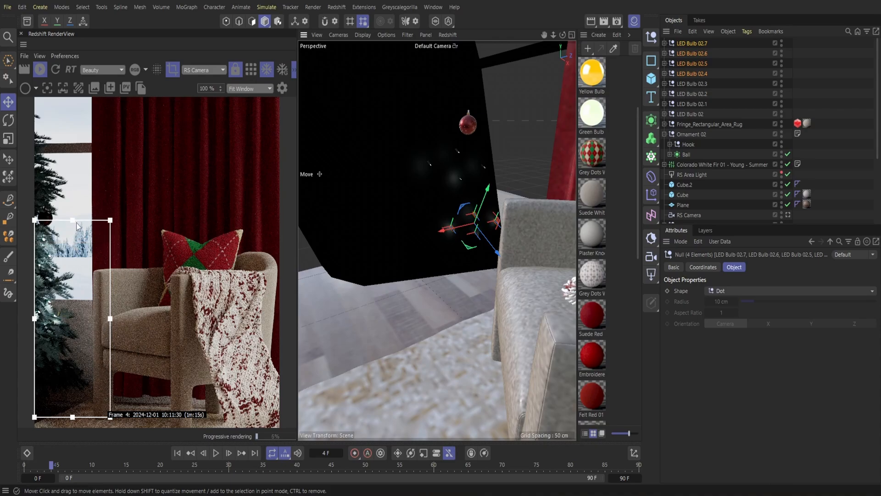
left_click_drag(86, 314, 80, 315)
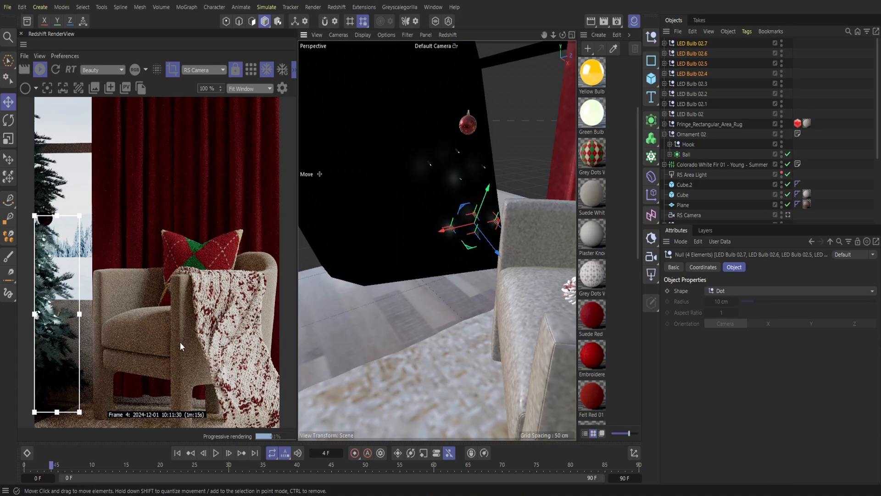
left_click(283, 88)
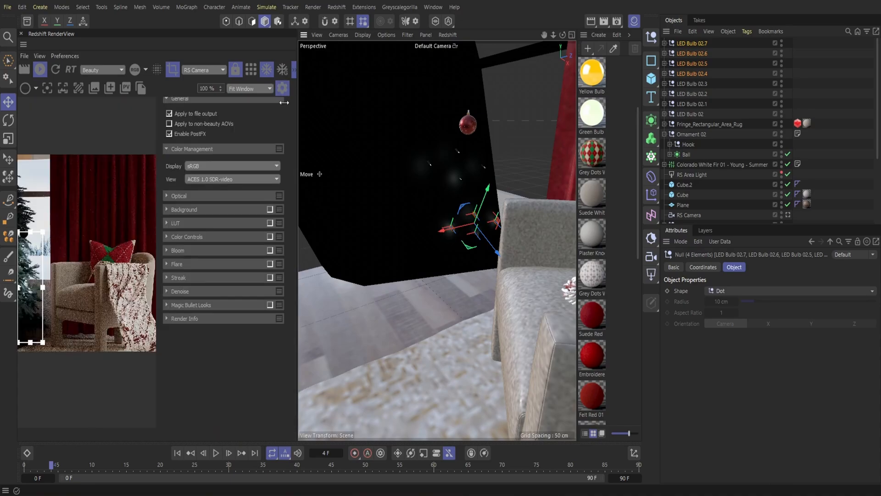
left_click(270, 251)
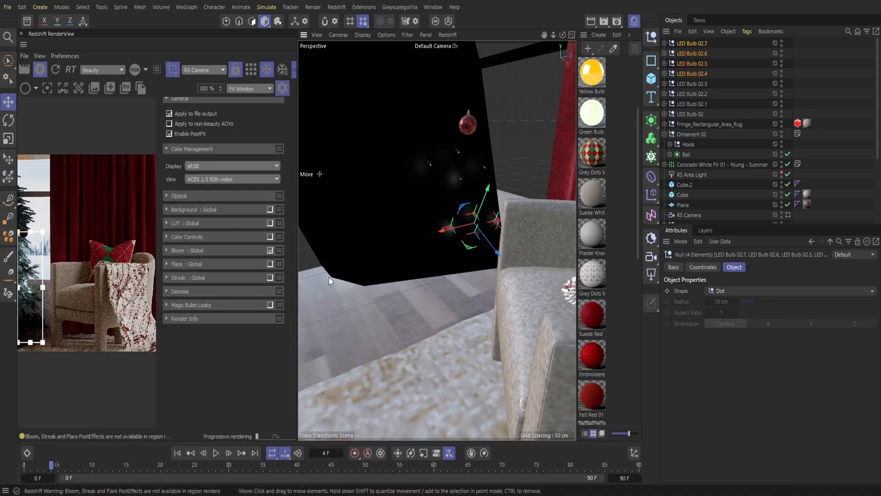
left_click(282, 88)
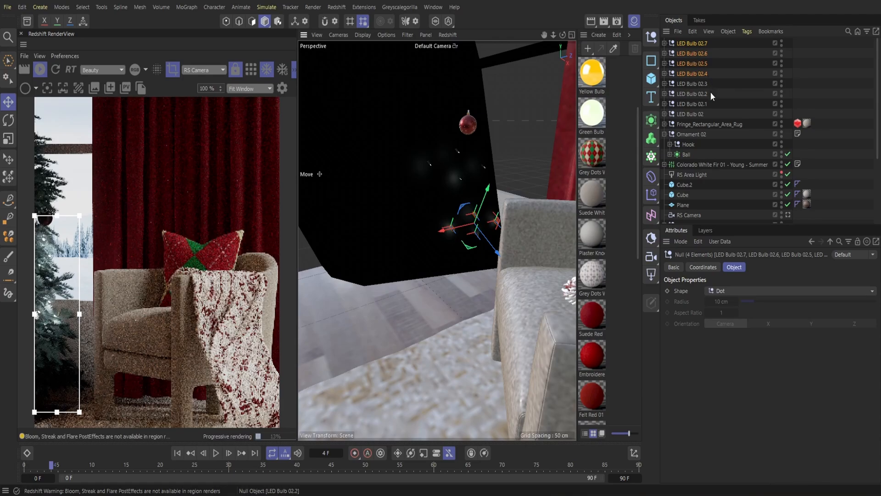
Set the area light exposure to 1 in the LED Bulb 02 and LED Bulb 02.1 groups and collapse both.
left_click(717, 115, "shift")
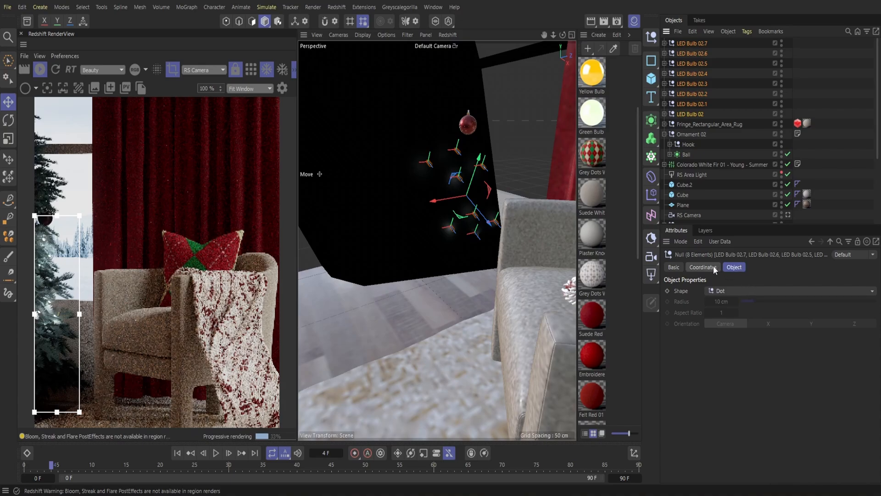
left_click(664, 114)
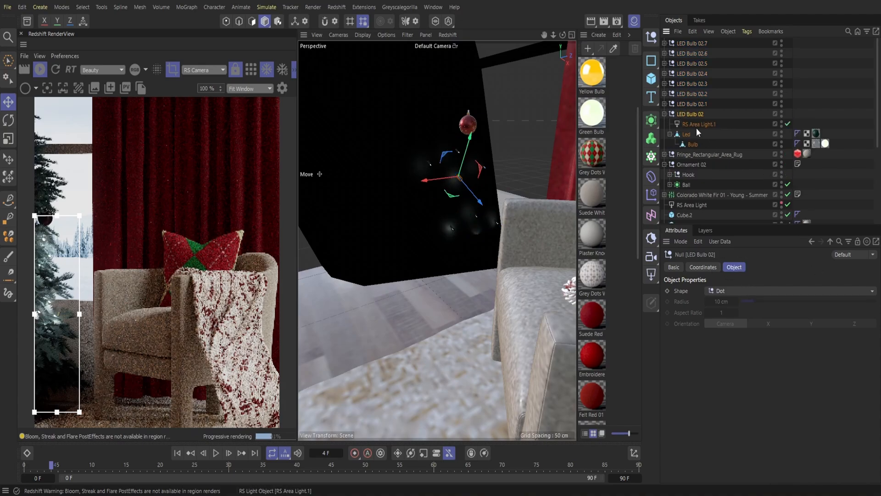
left_click(699, 125)
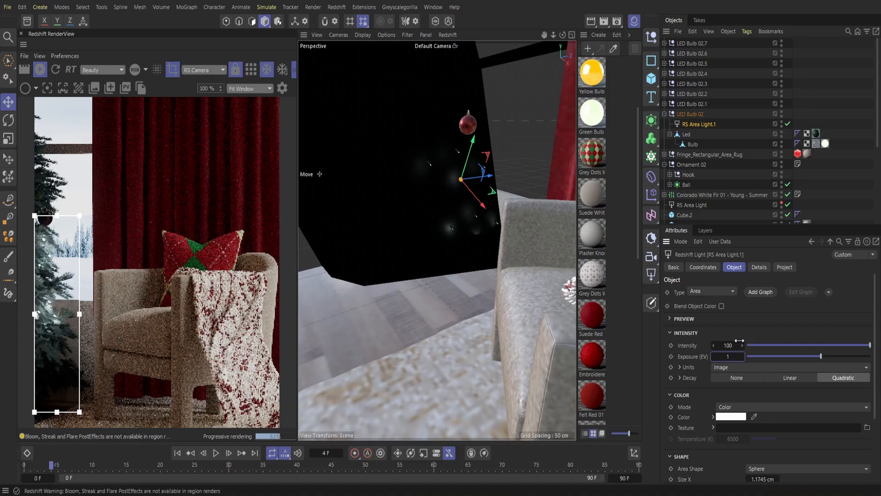
left_click(665, 104)
left_click(697, 116)
double_click(729, 357)
type("1")
left_click(665, 144)
left_click(665, 104)
Set the area light exposure to 1 in LED Bulb 02.2, 02.3 and 02.4, collapsing each group.
left_click(664, 94)
left_click(698, 105)
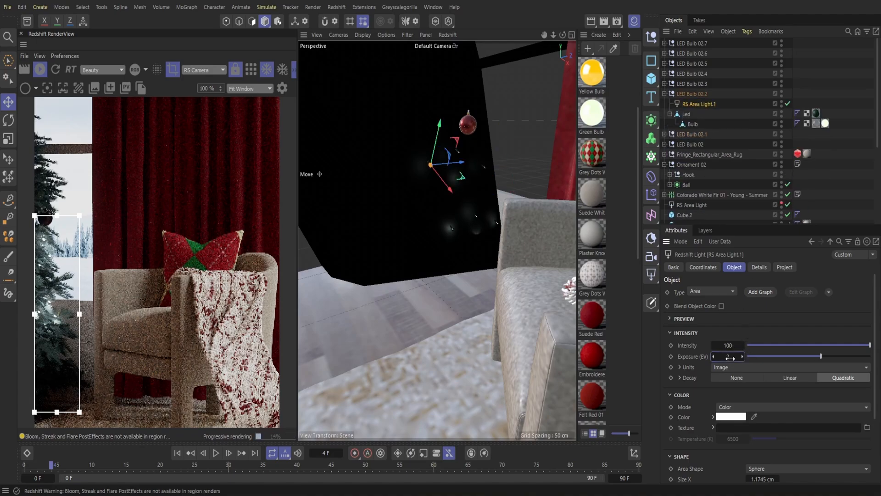
double_click(730, 357)
type("1")
left_click(664, 94)
left_click(665, 84)
left_click(694, 94)
double_click(728, 357)
type("1")
left_click(665, 84)
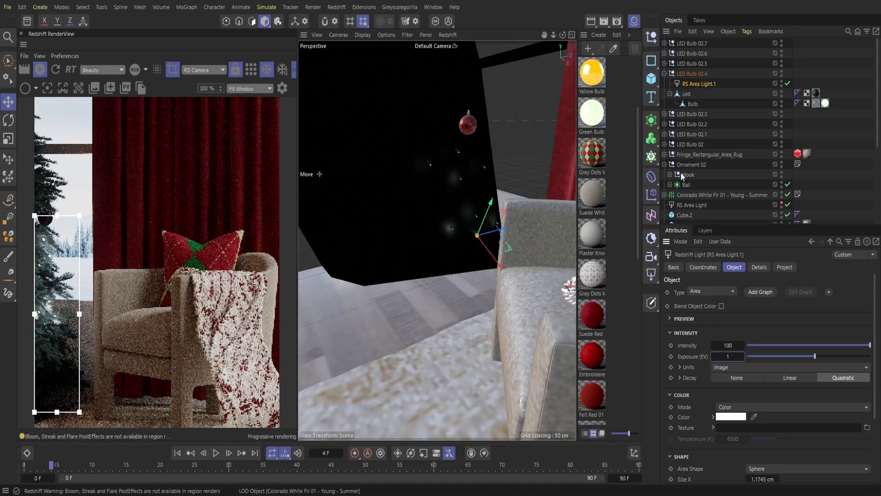
left_click(665, 74)
Set the area light exposure to 1 in LED Bulb 02.5 and 02.6, collapsing both groups.
left_click(665, 63)
left_click(690, 74)
double_click(729, 357)
type("1")
left_click(664, 64)
left_click(665, 54)
left_click(684, 63)
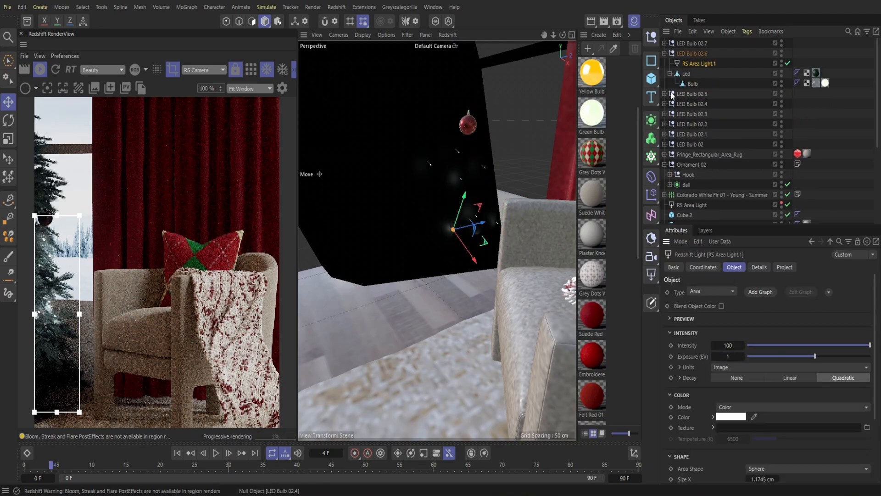
left_click(665, 53)
Set the area light exposure in LED Bulb 02.7 to 1 and turn off the render region.
left_click(665, 43)
left_click(694, 54)
double_click(729, 356)
type("1")
key("Return")
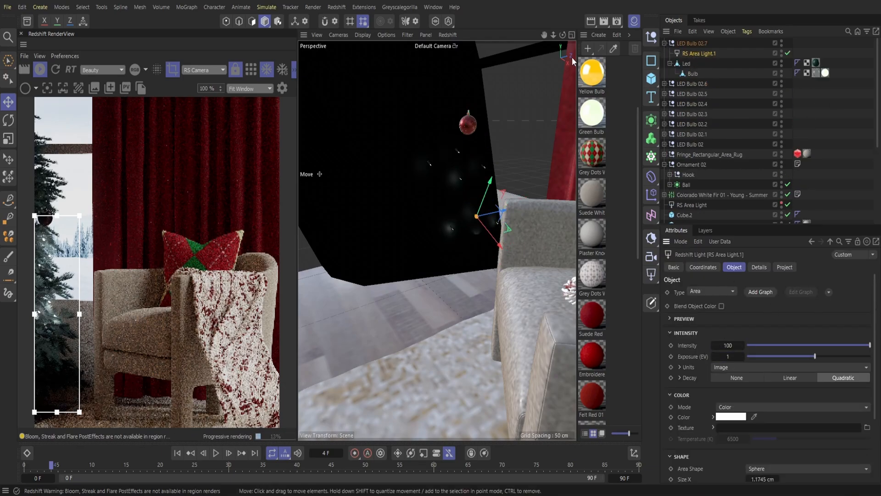
left_click(171, 70)
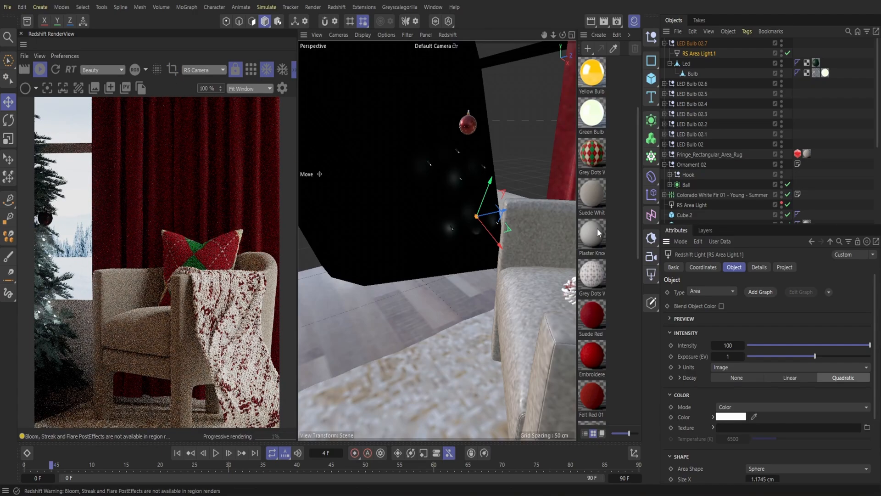
Duplicate LED Bulb 02.1 through 02.7 and move the seven copies up the tree, around and above the red ornament.
scroll(437, 240, "down", 5)
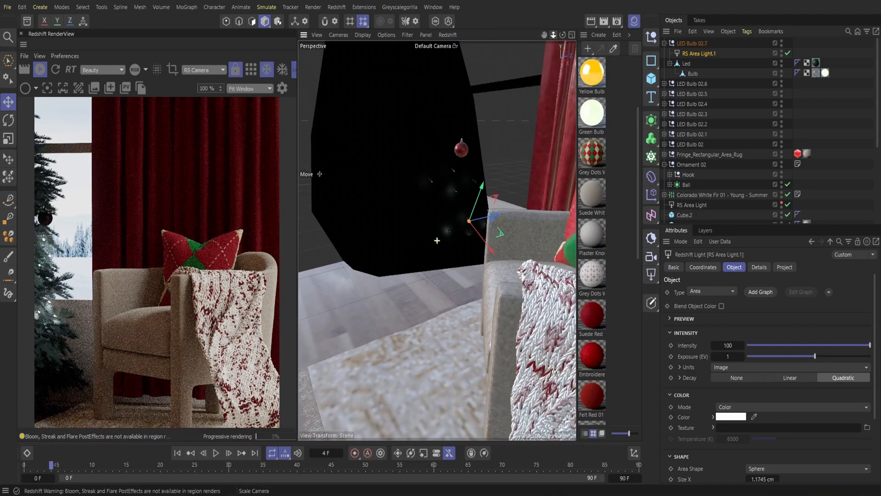
left_click(664, 43)
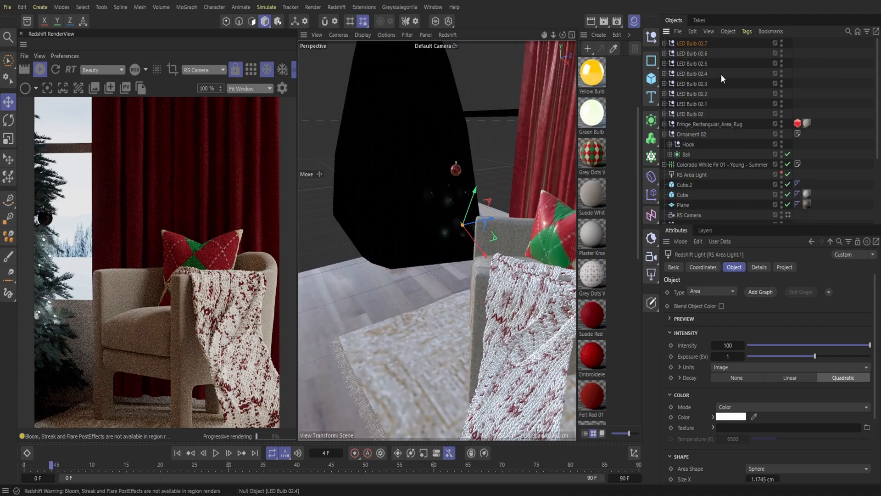
left_click_drag(720, 107, 687, 43)
left_click(693, 32)
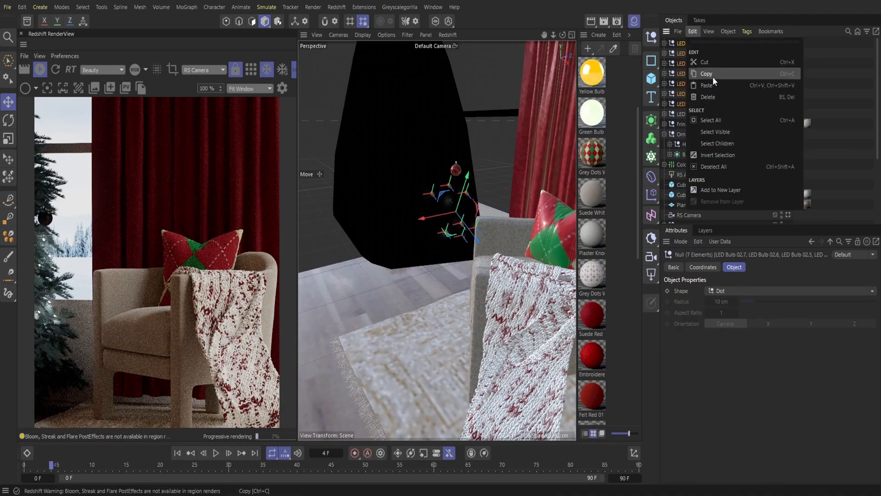
left_click(713, 76)
left_click(692, 31)
left_click(705, 85)
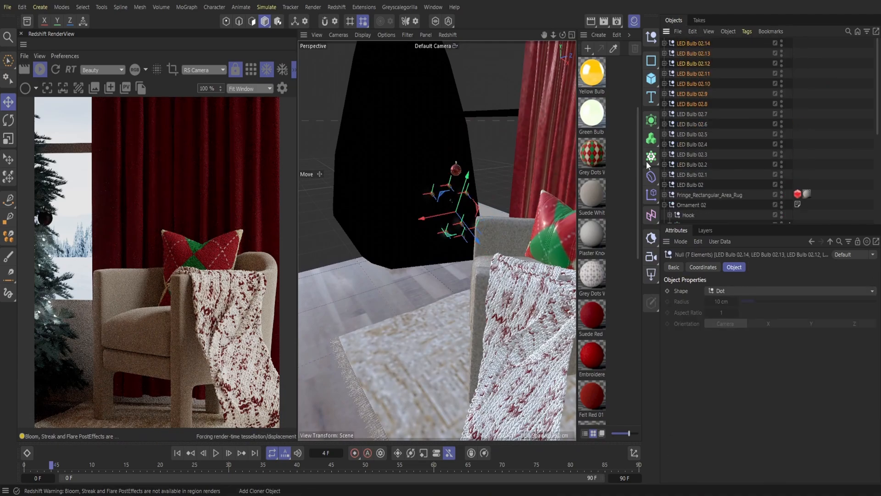
left_click_drag(465, 231, 468, 157)
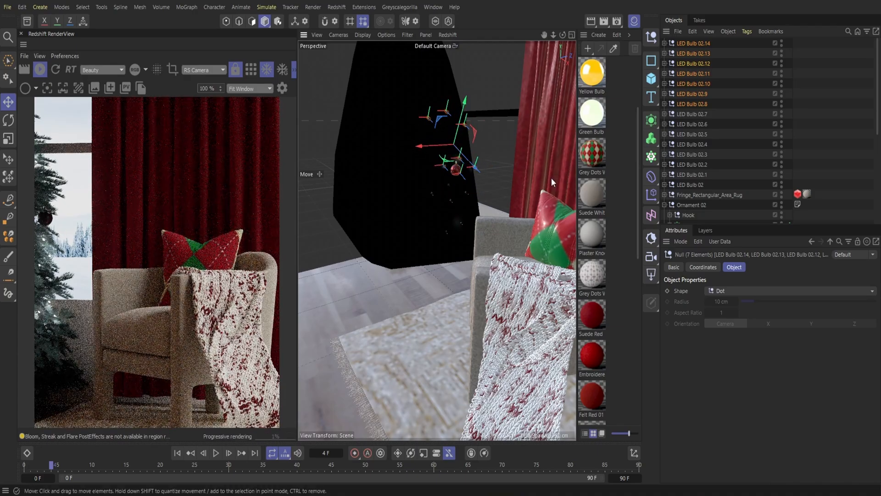
Try placing another duplicate set of the seven LED bulbs at the base of the tree, and delete that set.
left_click(691, 32)
left_click(707, 74)
left_click(695, 31)
left_click(708, 85)
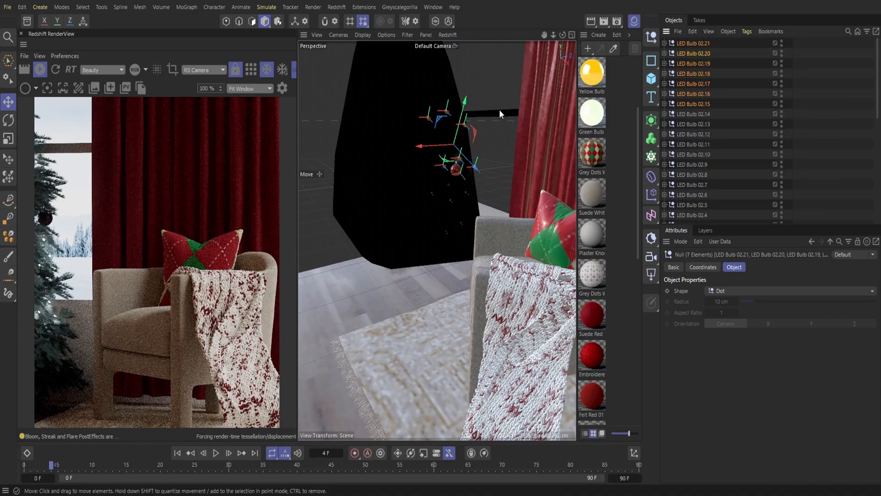
left_click_drag(459, 122, 432, 223)
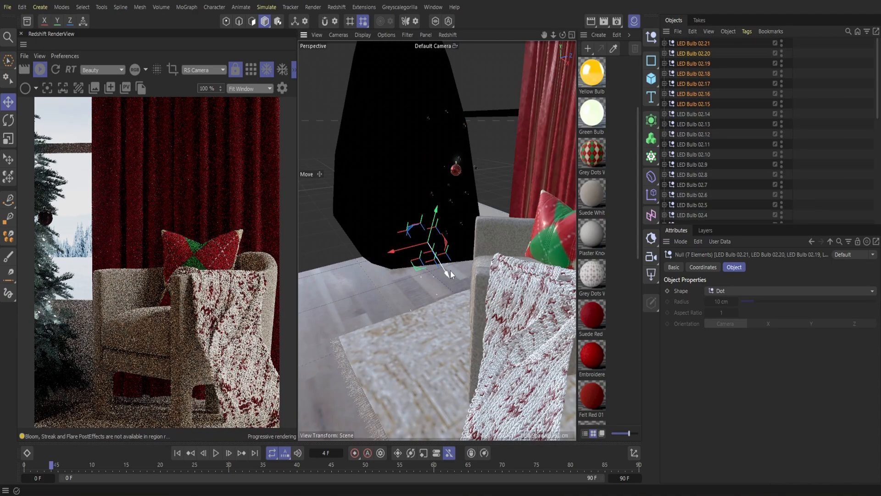
mouse_move(449, 270)
left_mouse_down()
mouse_move(464, 287)
mouse_move(452, 274)
left_mouse_up()
left_click_drag(415, 248, 460, 263)
left_click_drag(414, 263, 398, 270)
left_click_drag(441, 288, 452, 268)
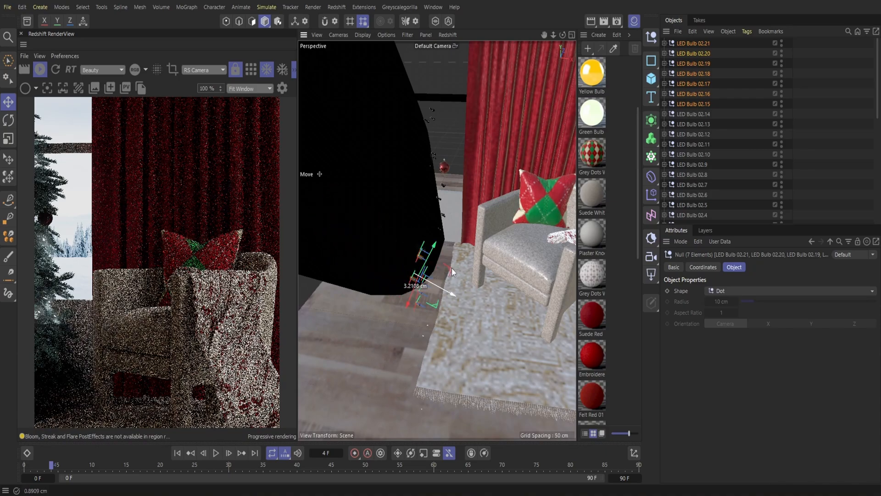
left_click_drag(398, 288, 412, 230)
key("Delete")
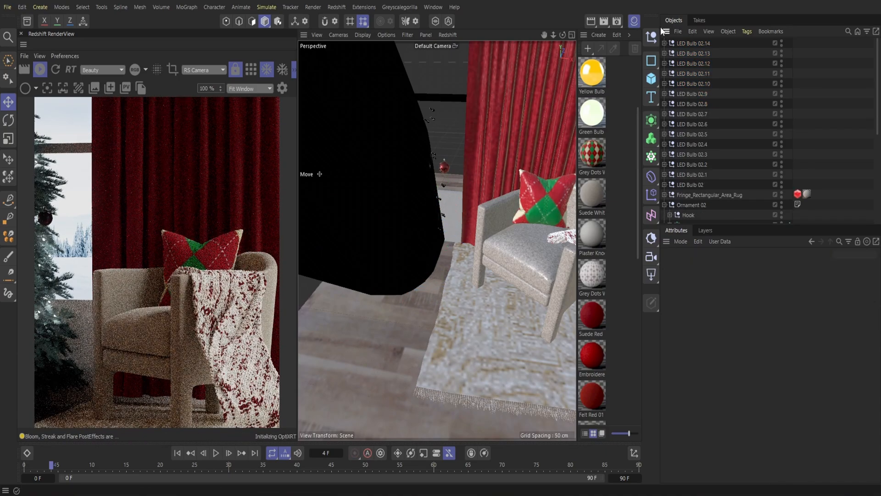
Duplicate LED Bulb 02.7 and move the single copy down along the tree's chair-side edge.
left_click_drag(554, 35, 575, 36)
left_click(676, 114)
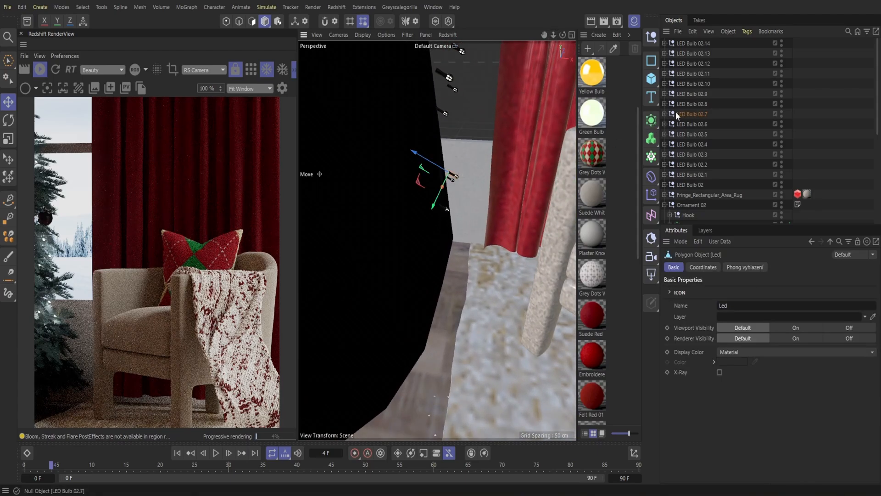
left_click(693, 114)
left_click(693, 32)
left_click(700, 79)
left_click(692, 33)
left_click(700, 88)
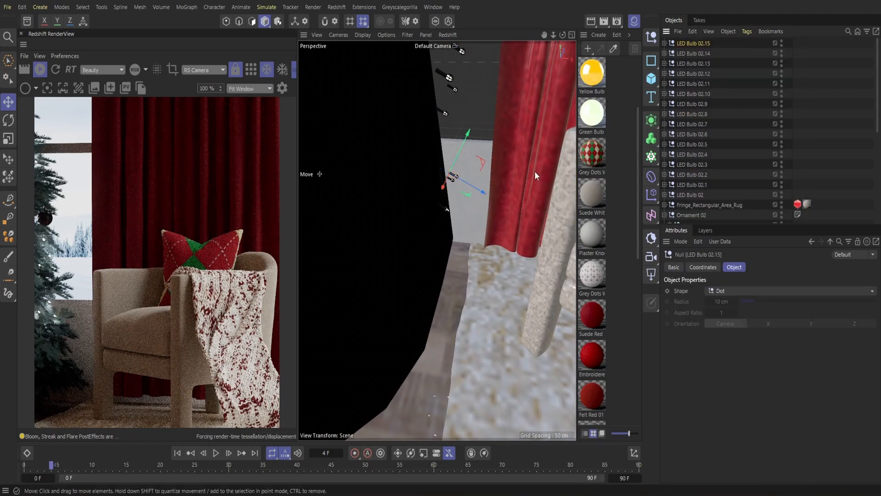
left_click_drag(446, 187, 450, 240)
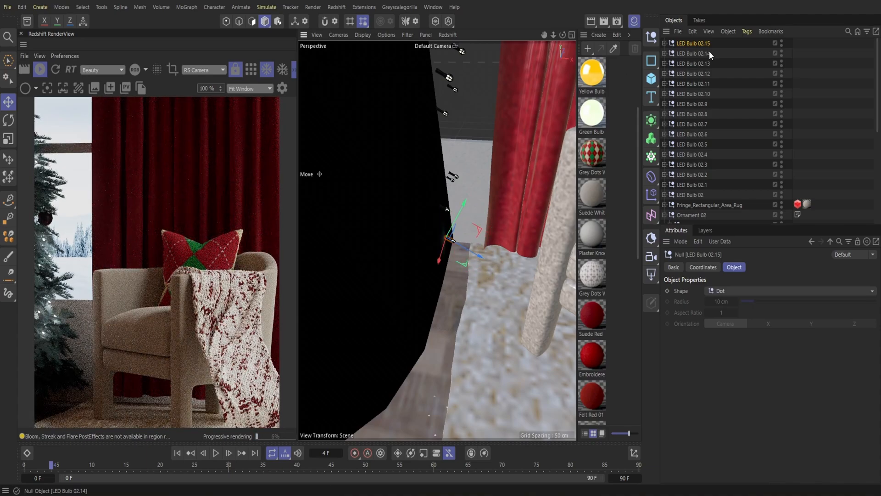
Duplicate LED Bulb 02.15 and move the copy further down, just off the tree's lower edge by the rug.
left_click_drag(562, 35, 561, 10)
left_click(693, 32)
left_click(706, 76)
left_click(693, 32)
left_click(706, 84)
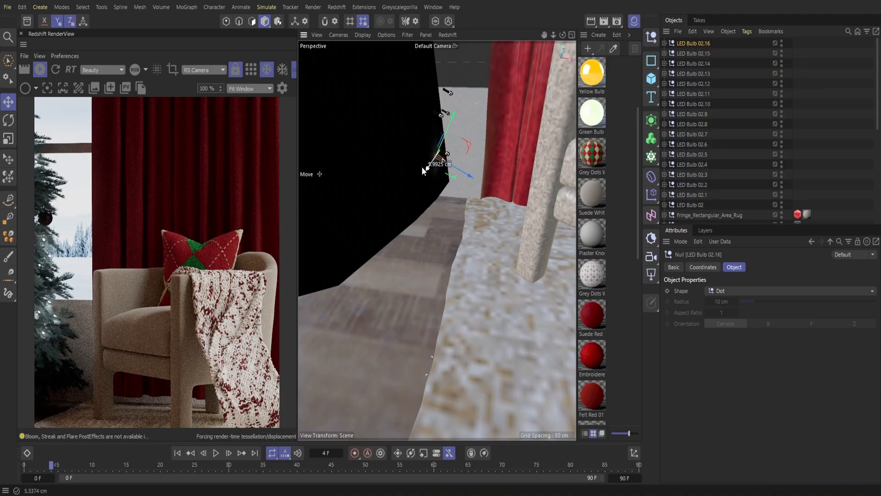
left_click_drag(422, 167, 436, 183)
left_click_drag(436, 163, 463, 199)
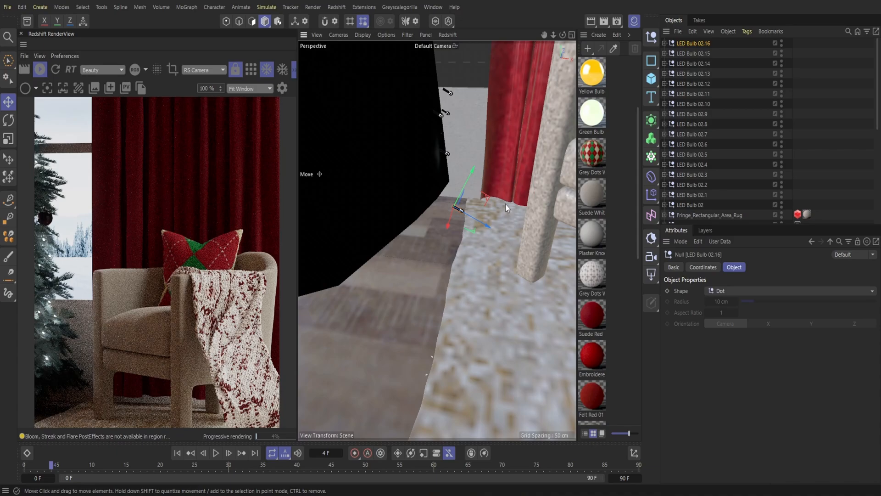
Add the Ornament 01 - Blue asset and move it up onto the tree's chair-side edge.
left_click(27, 21)
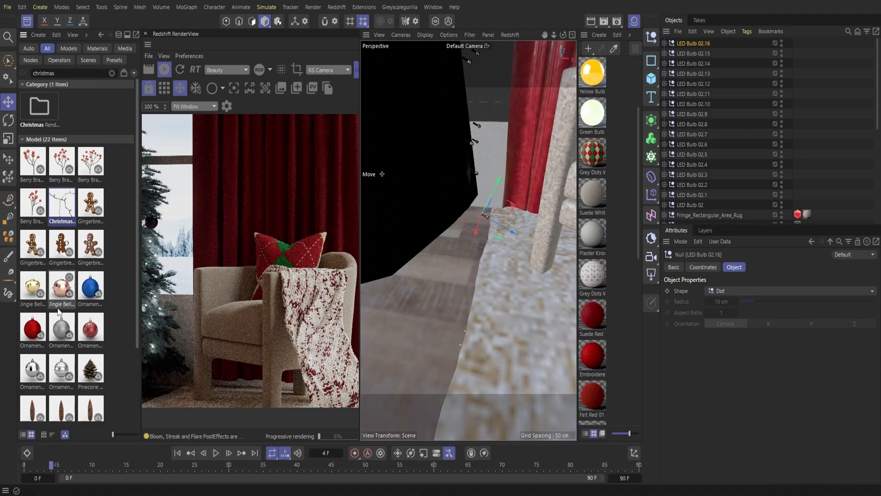
double_click(91, 285)
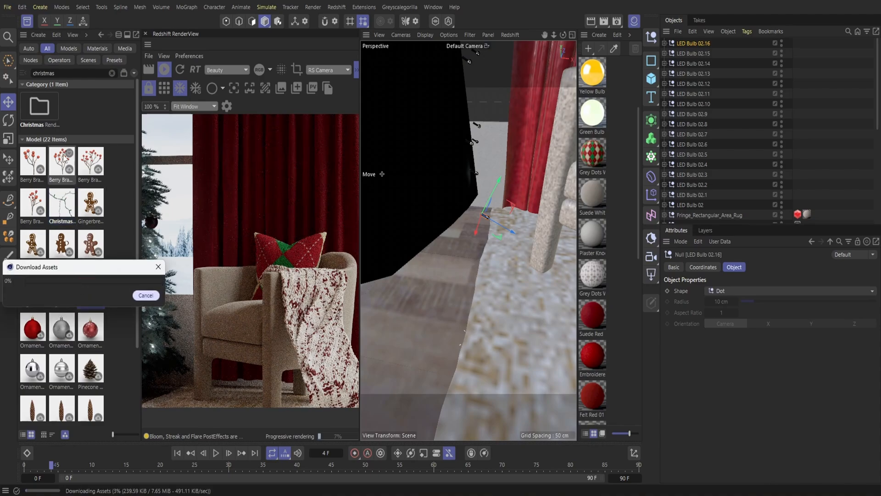
left_click(27, 21)
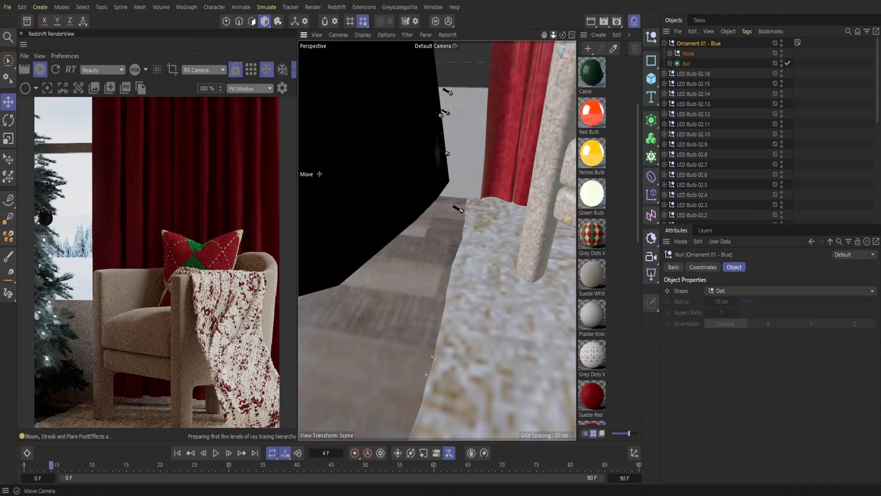
scroll(437, 240, "down", 5)
scroll(437, 240, "up", 3)
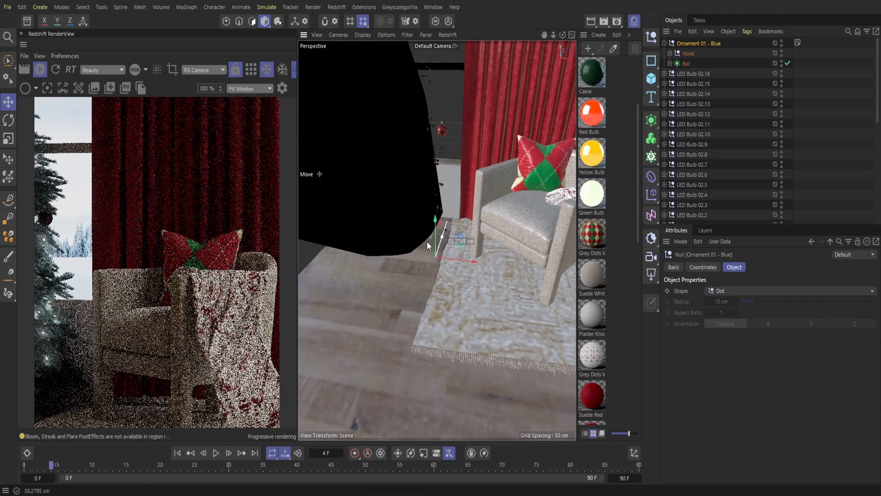
left_click_drag(427, 241, 457, 190)
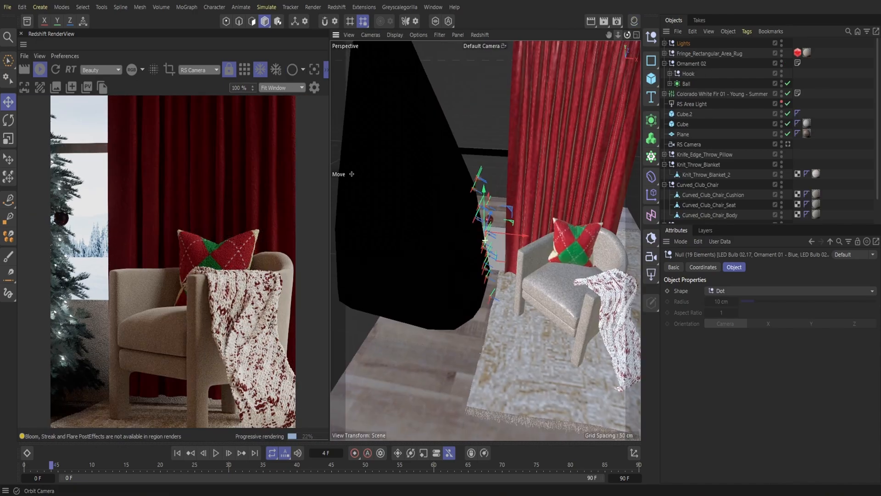
Duplicate the low wall cube without its material tag and shape the copy into a thin sill strip along the wall's upper edge.
left_click_drag(468, 230, 485, 240, "alt")
scroll(486, 241, "up", 3)
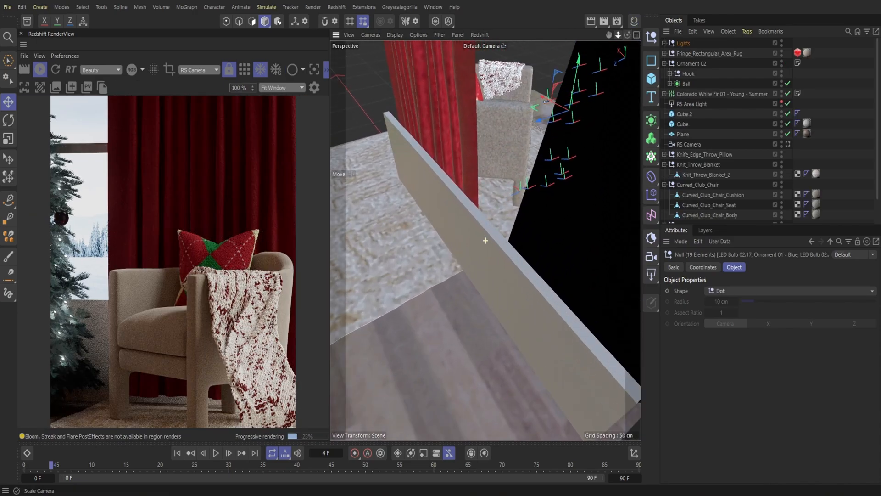
scroll(486, 241, "down", 2)
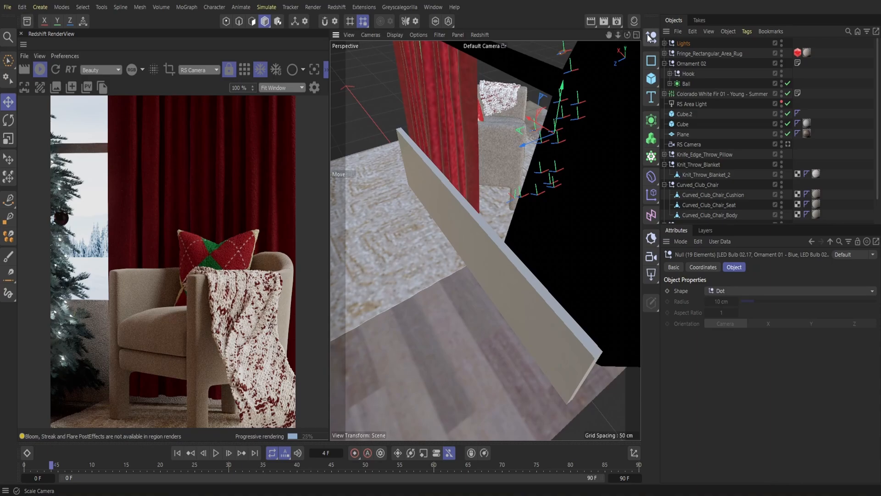
left_click(491, 244)
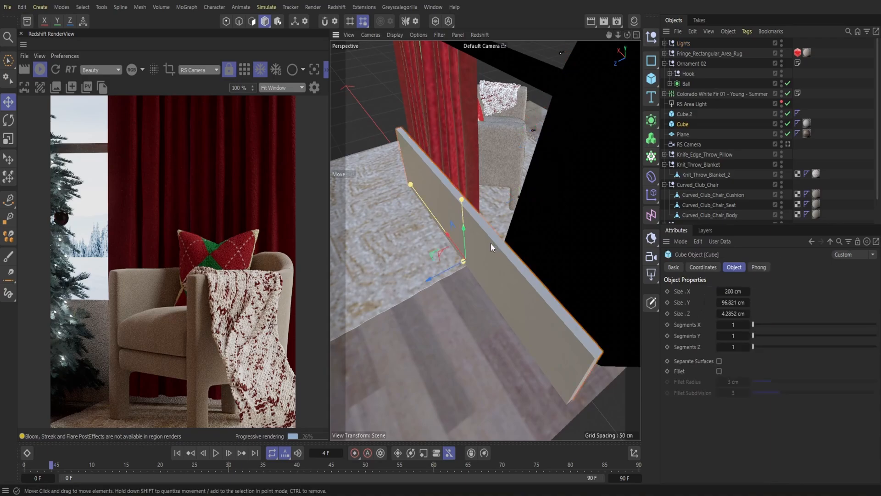
left_click(694, 34)
left_click(699, 35)
left_click(698, 35)
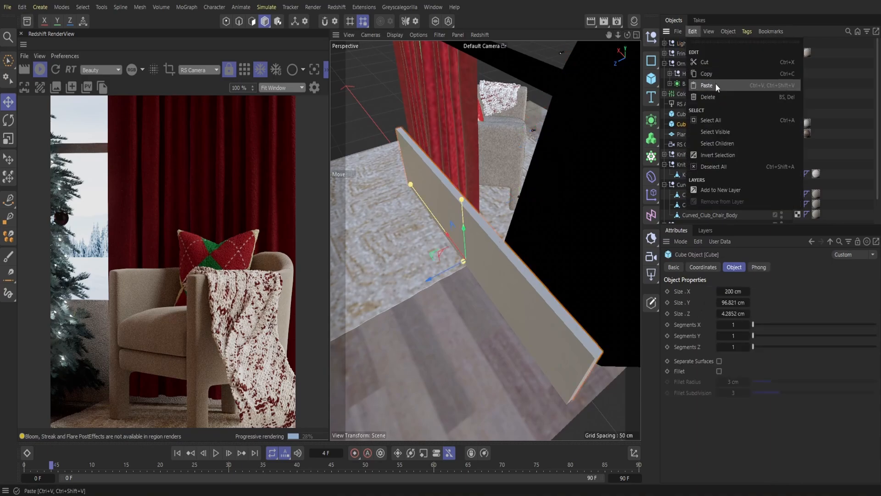
left_click(715, 83)
left_click(807, 43)
key("Delete")
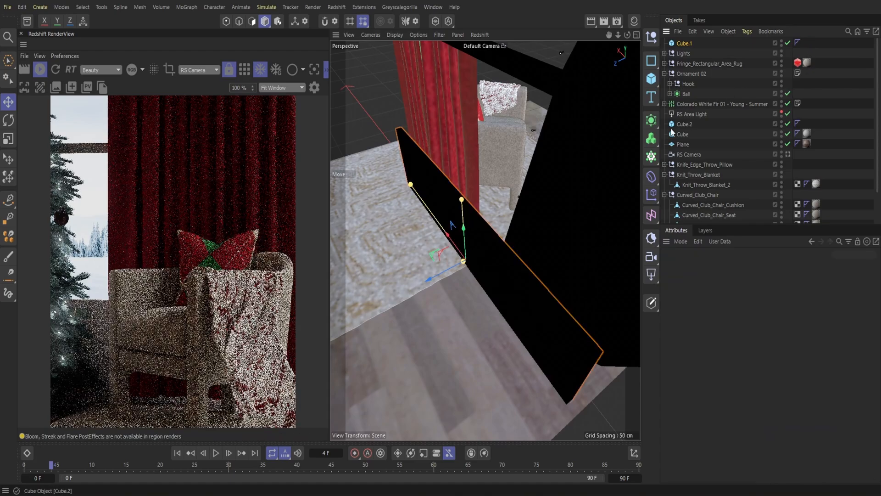
left_click_drag(464, 229, 461, 197)
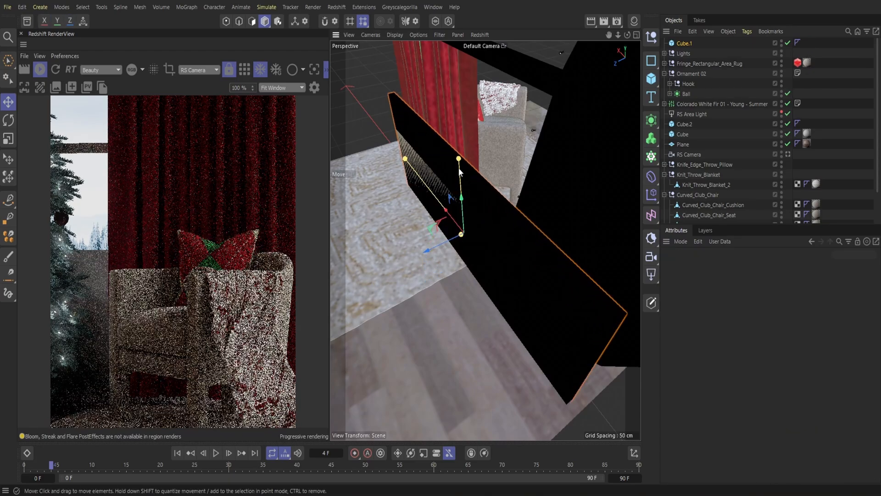
left_click_drag(459, 163, 445, 180)
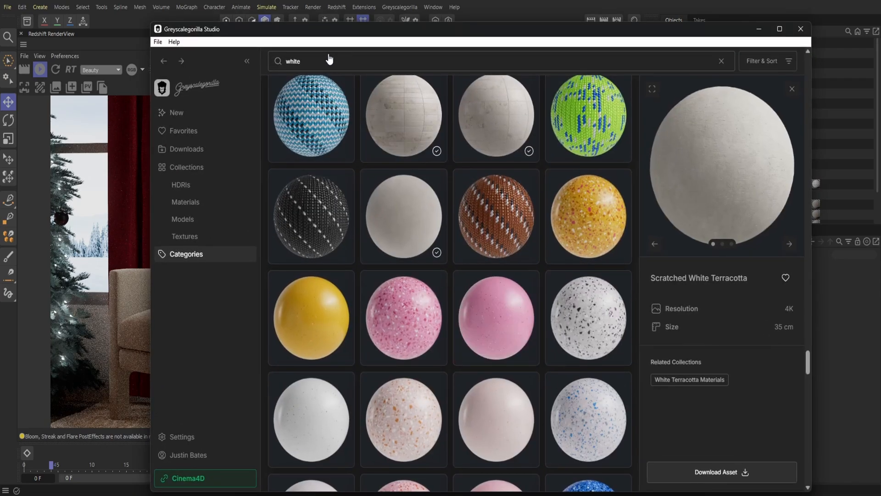
Search Greyscalegorilla Studio for "white painted", then download the D Wood Painted White material and import it into Cinema 4D.
left_click(329, 67)
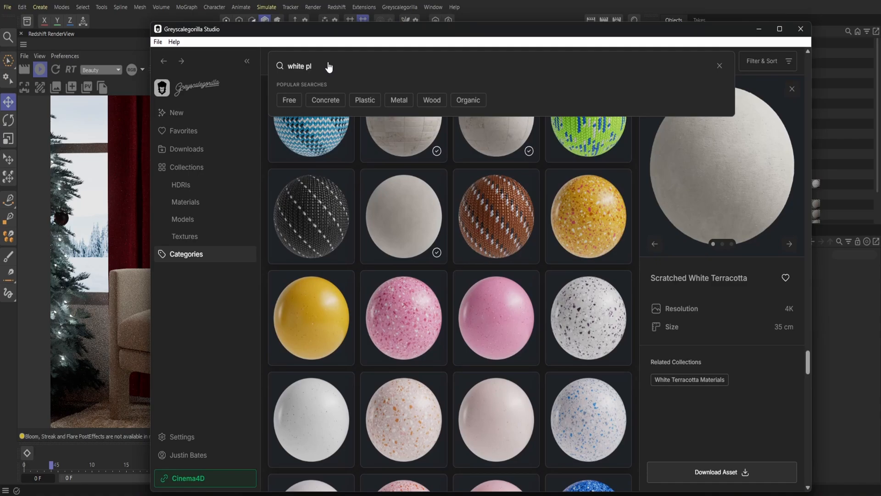
key("Return")
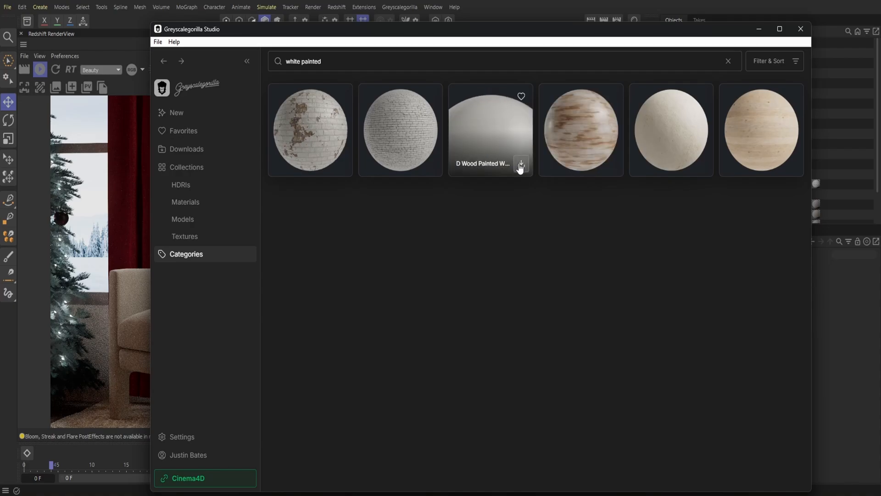
left_click(520, 168)
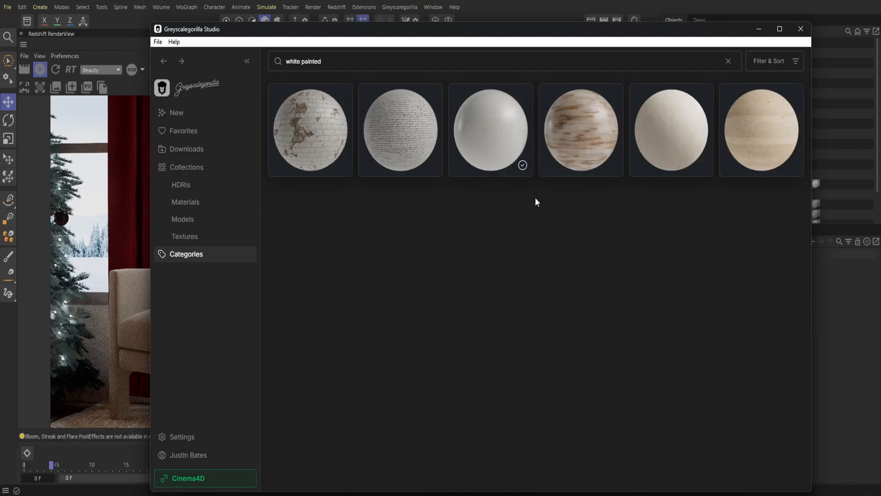
left_click(522, 164)
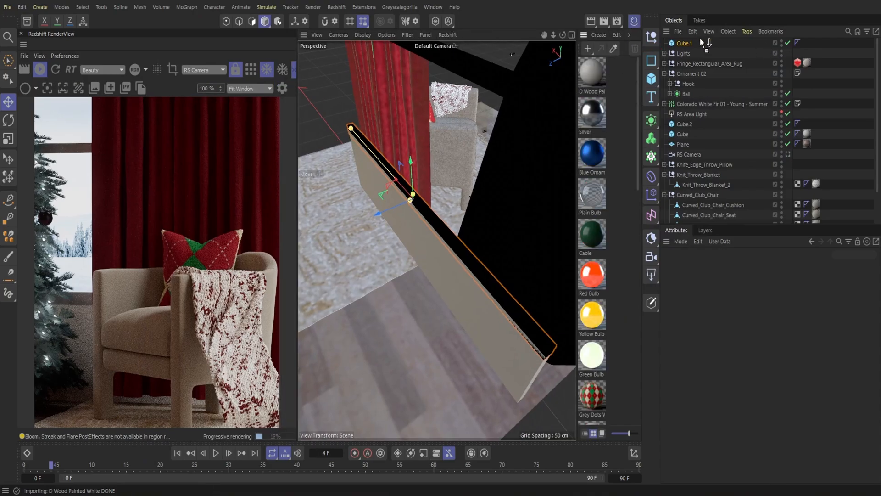
Apply D Wood Painted White to the sill strip and the window crossbar, and slightly reduce the sill's height.
left_click_drag(701, 42, 703, 43)
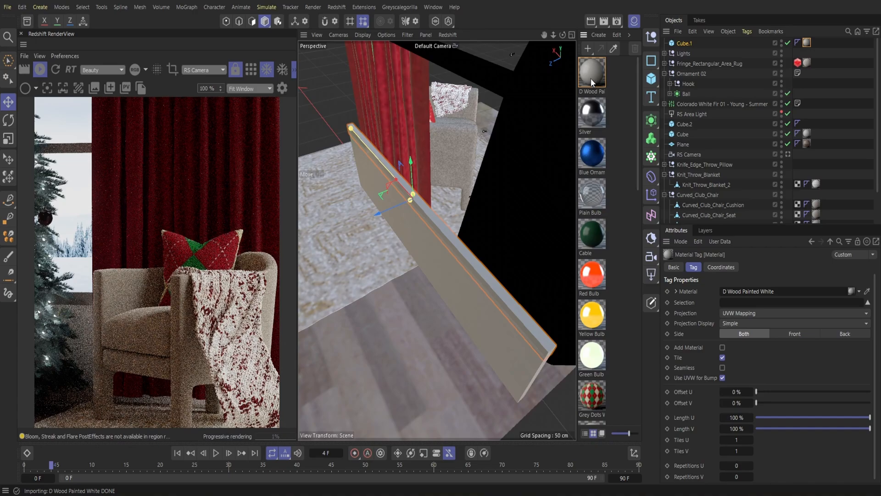
left_click_drag(591, 82, 492, 85)
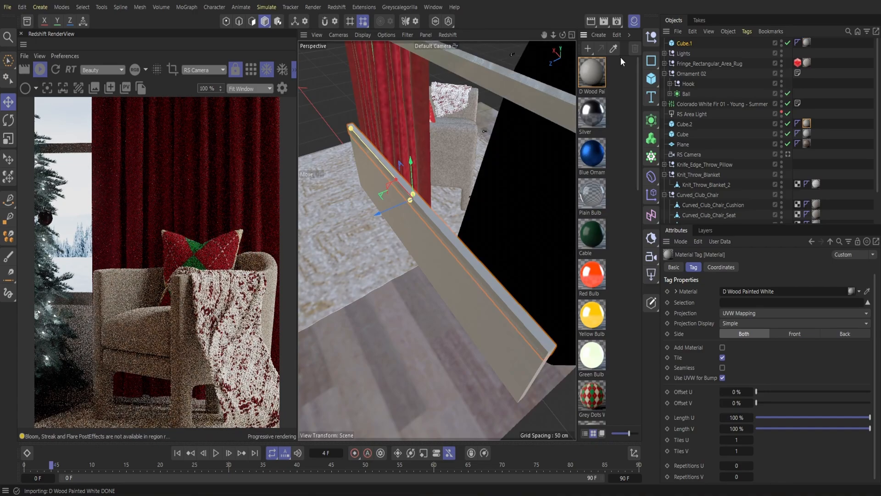
left_click(633, 22)
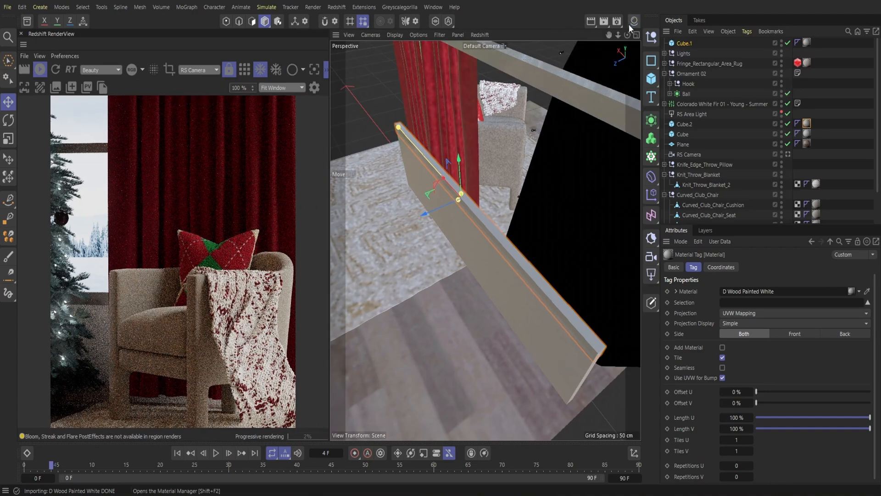
scroll(581, 80, "up", 4)
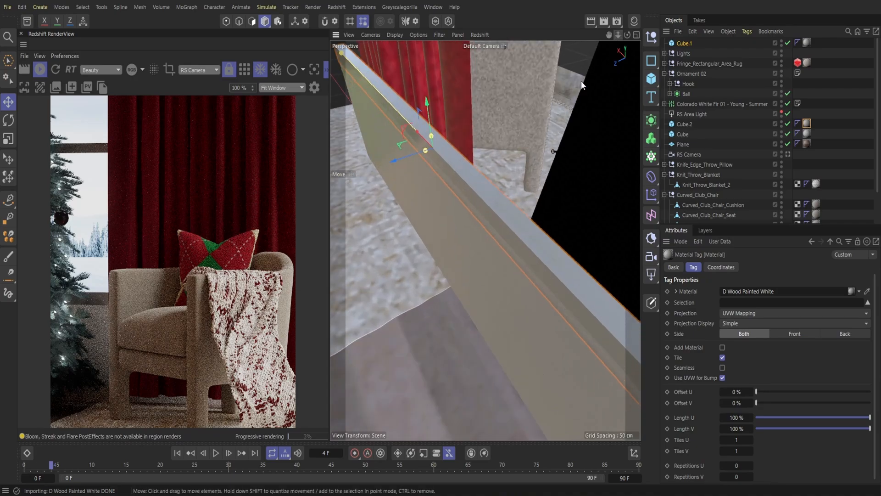
left_click_drag(432, 133, 429, 142)
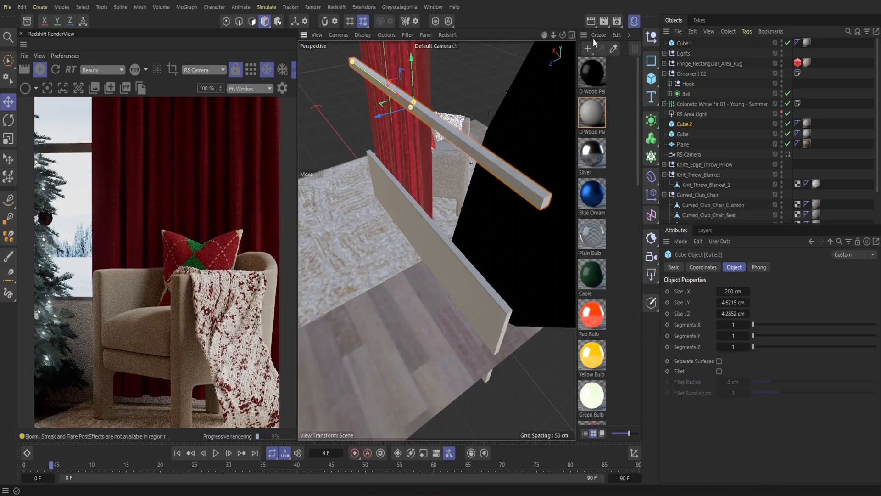
Duplicate the window crossbar Cube.2 and remove the material tag from the copy.
left_click(694, 33)
left_click(701, 72)
left_click(693, 30)
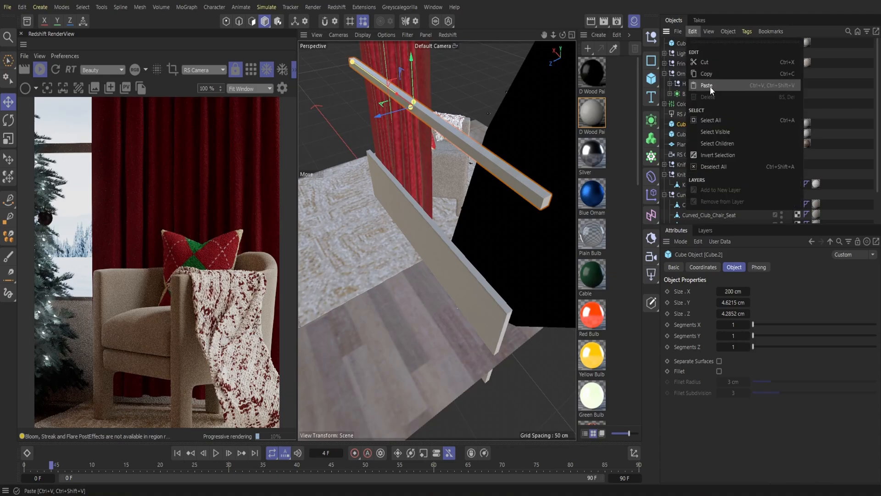
left_click(710, 86)
left_click(806, 42)
key("Delete")
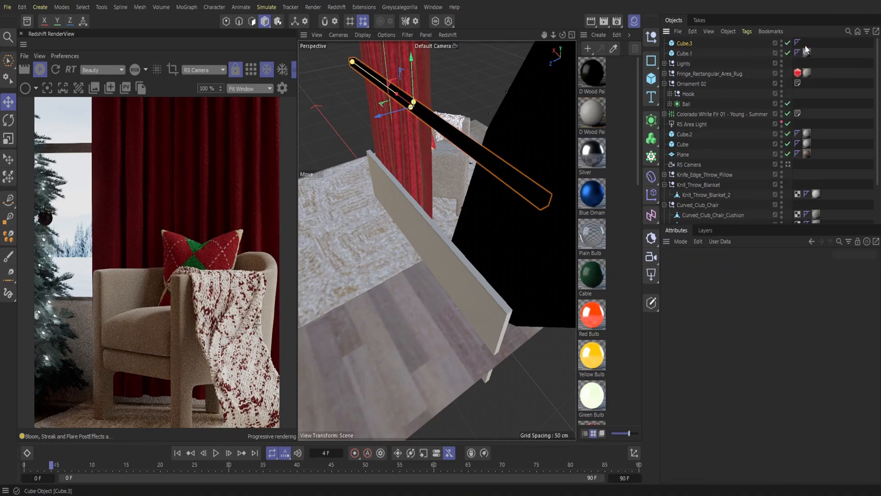
Reshape the crossbar copy into a zero-thickness pane about 71 cm high, filling the gap between the crossbar and the low wall.
mouse_move(413, 102)
left_mouse_down()
mouse_move(412, 84)
mouse_move(409, 105)
mouse_move(404, 92)
left_mouse_up()
left_click(404, 92)
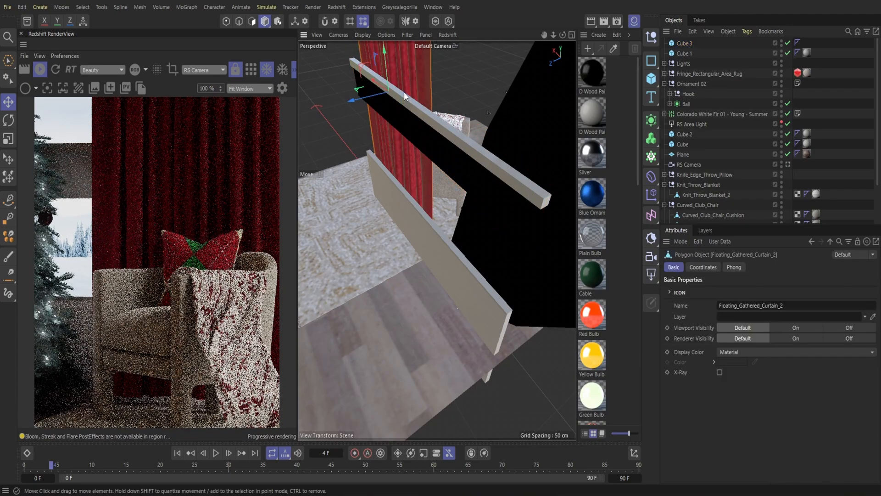
left_click(415, 137)
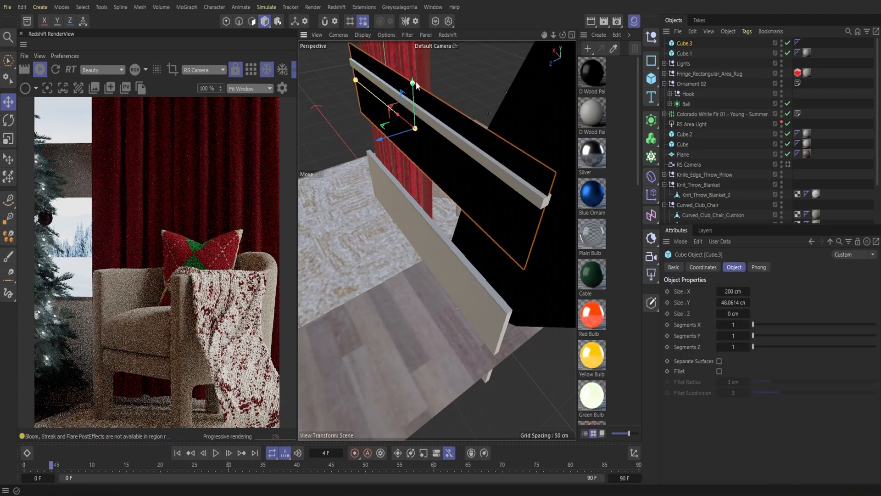
left_click_drag(414, 82, 468, 116)
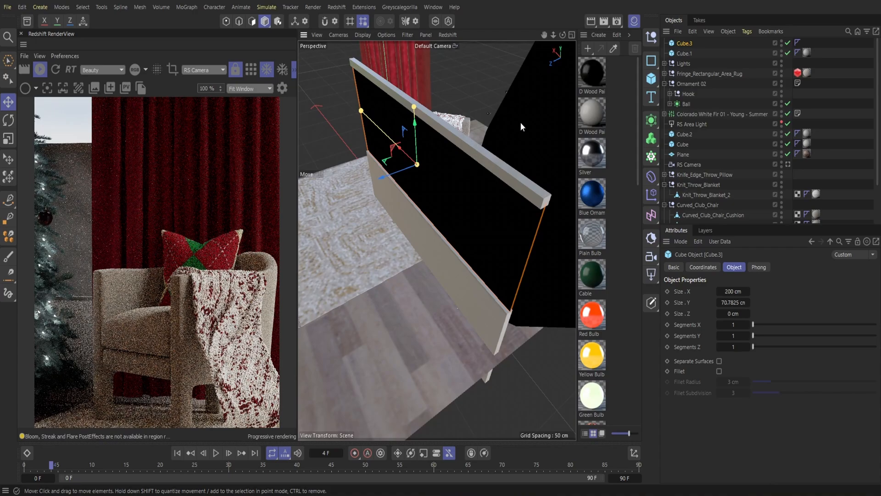
mouse_move(562, 38)
left_mouse_down()
mouse_move(537, 39)
mouse_move(561, 37)
left_mouse_up()
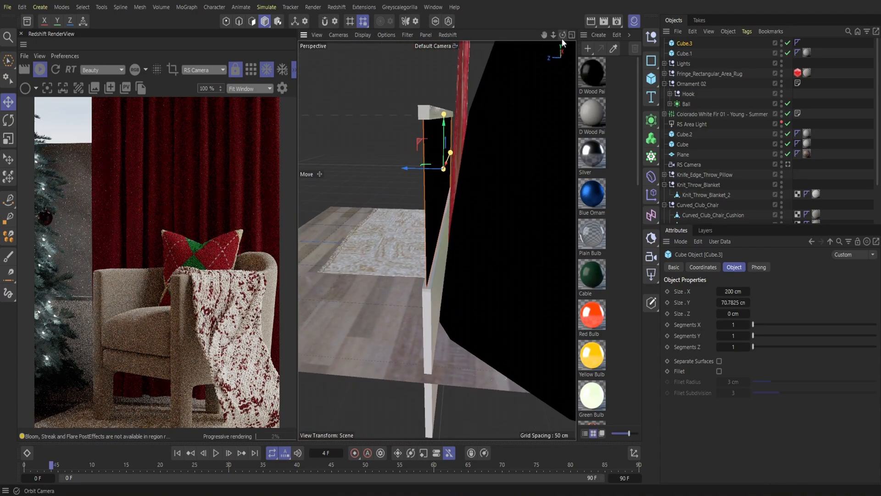
left_click_drag(450, 153, 442, 156)
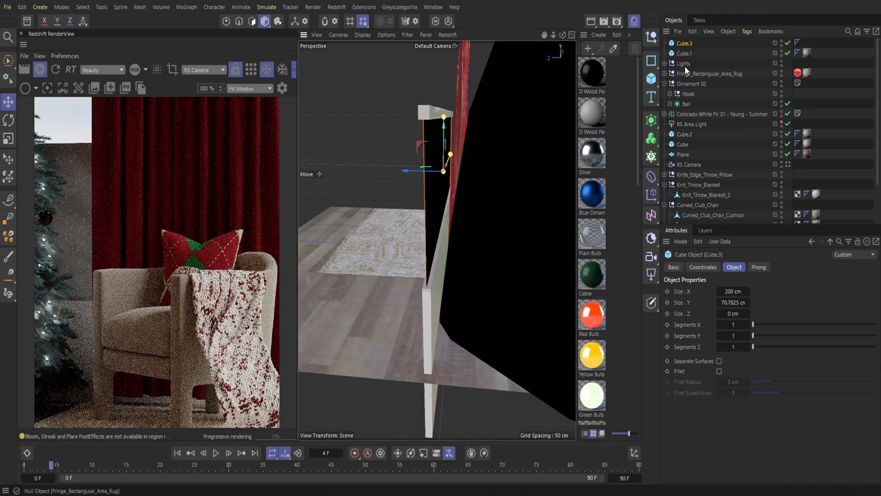
Duplicate the window pane Cube.3 and move the copy straight up above the crossbar.
left_click(691, 31)
left_click(702, 85)
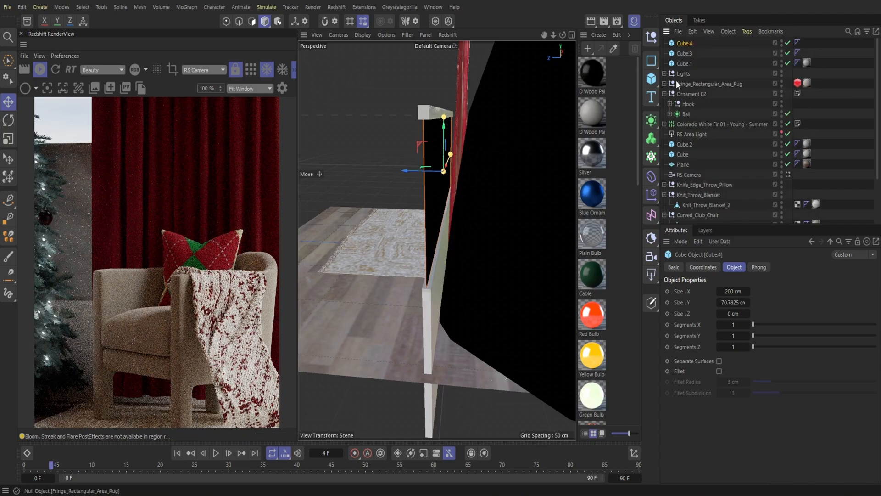
left_click_drag(444, 146, 444, 22)
Create a null named Window and place both pane cubes, Cube.3 and Cube.4, inside it.
left_click(652, 39)
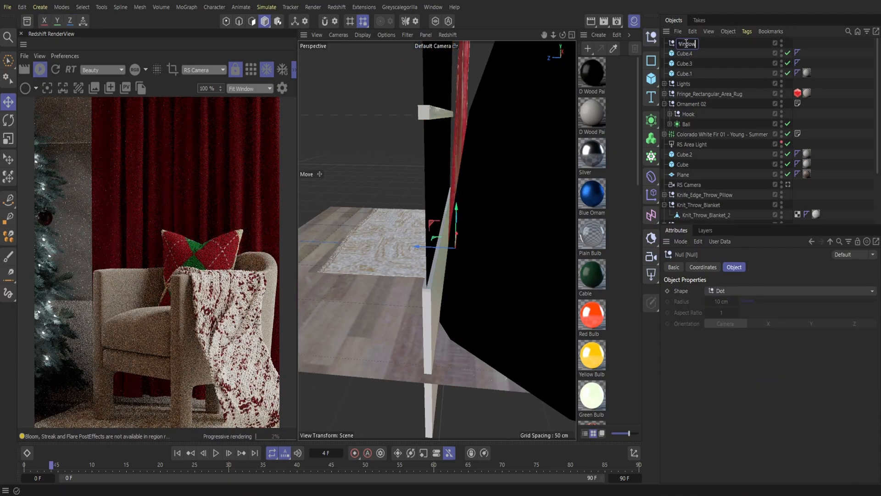
left_click(707, 65)
left_click_drag(684, 55, 684, 44)
left_click(683, 44)
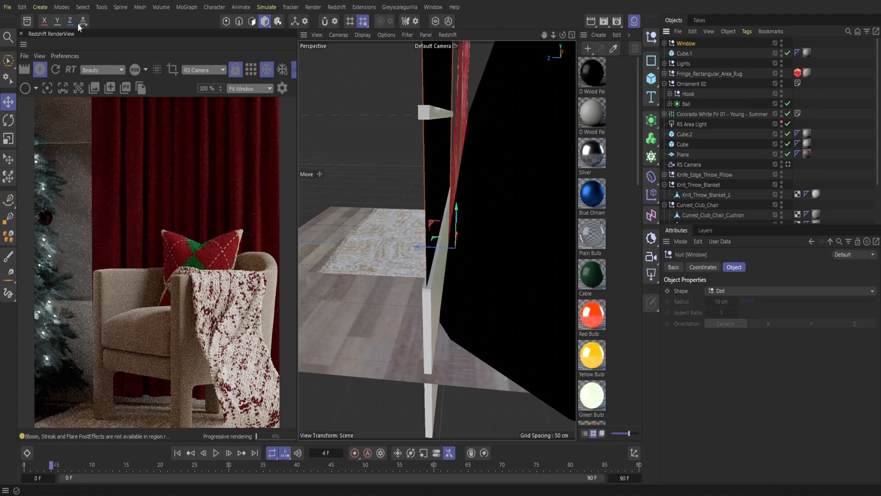
Search the asset library for "window", import the sixth listed Window material, and expand the Window group.
left_click(27, 21)
type("window")
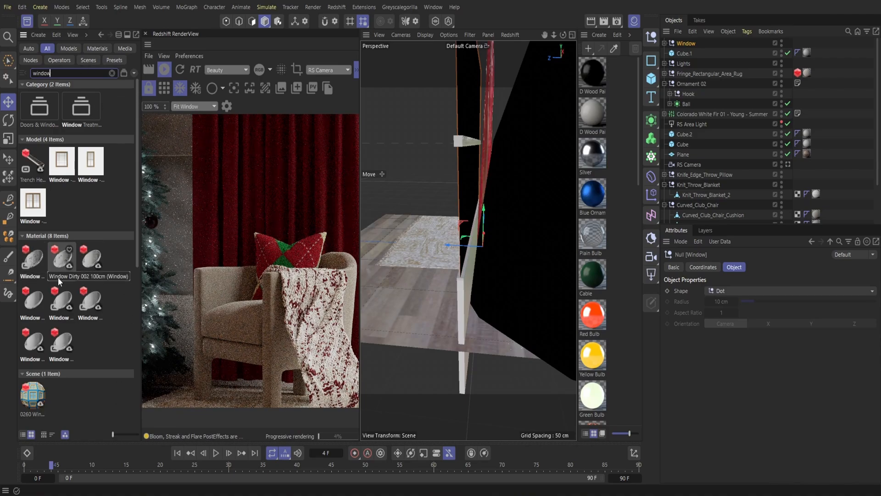
double_click(91, 305)
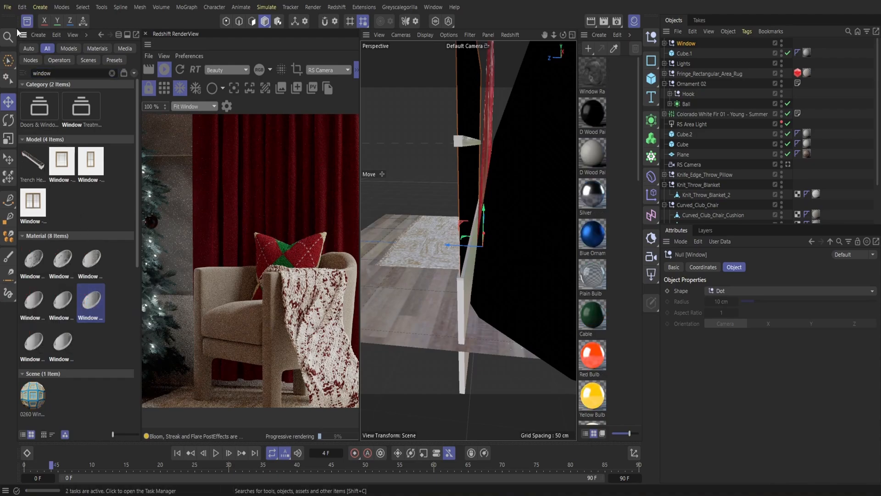
left_click(30, 22)
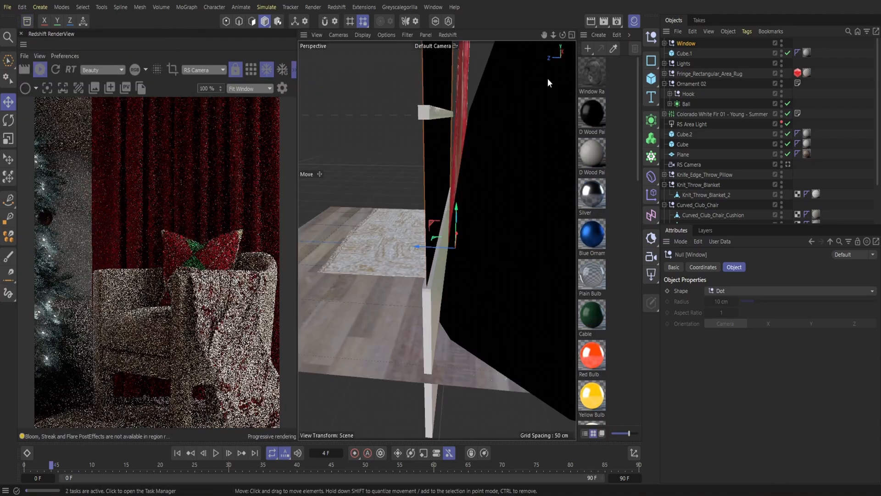
left_click(665, 43)
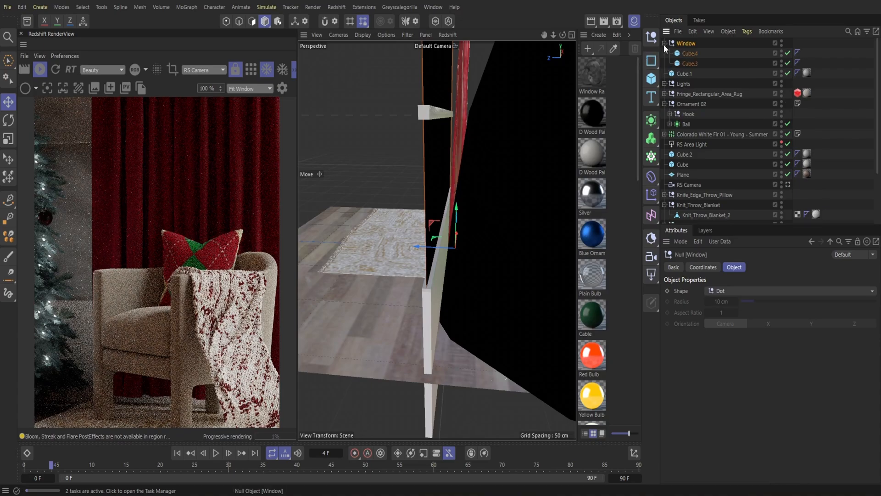
Raise the segments of window pane Cube.3 to 20 in X and Y and to the slider maximum in Z.
left_click(690, 63)
left_click(876, 325)
left_click(876, 336)
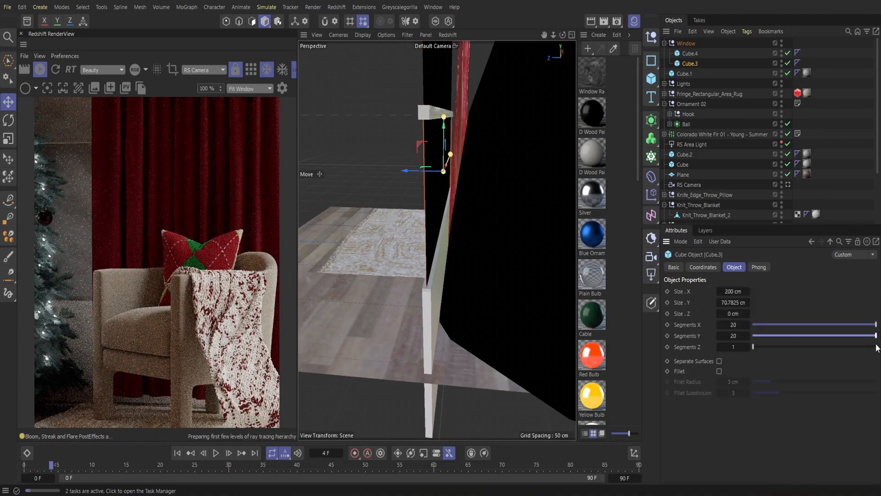
left_click(876, 346)
Apply the Window Rain material to window panes Cube.4 and Cube.3, then hide the material manager.
left_click(690, 54)
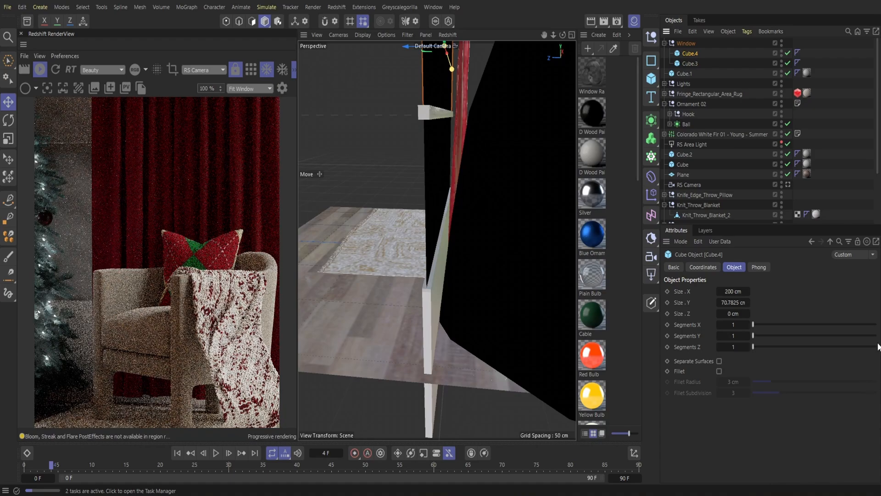
left_click_drag(592, 72, 693, 53)
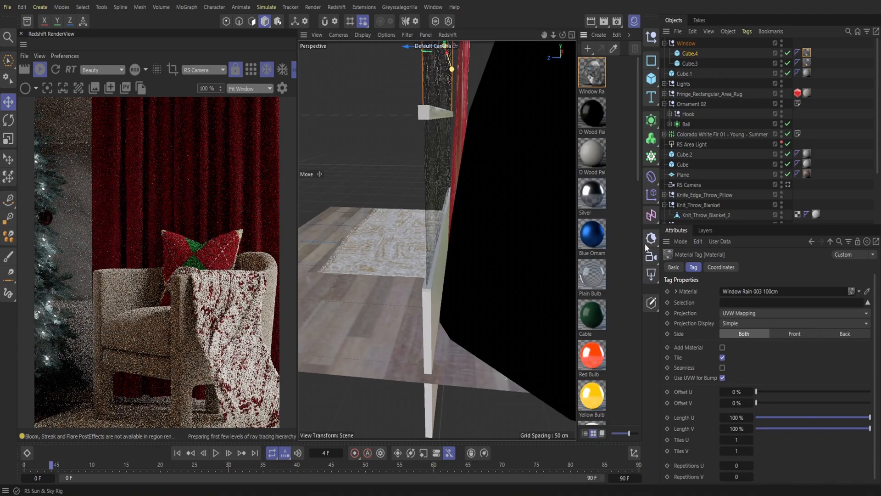
left_click(635, 21)
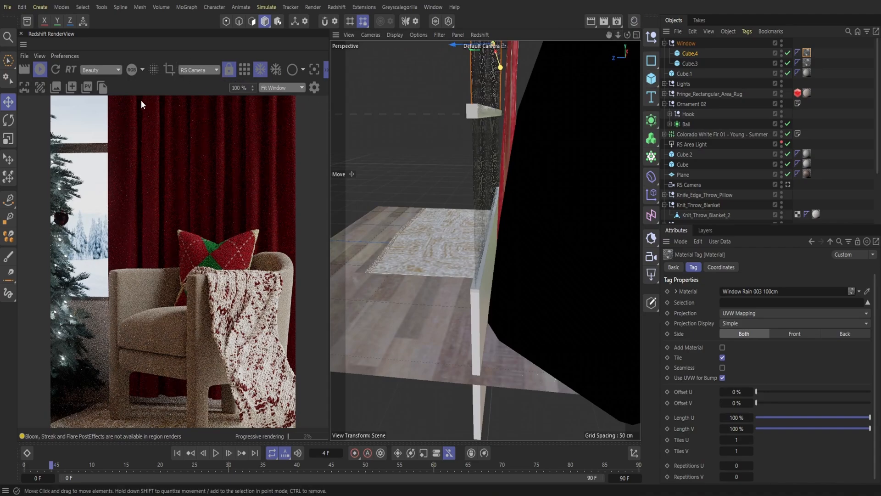
Enable the render region, move it over the upper window area and widen it to cover the panes.
left_click(169, 69)
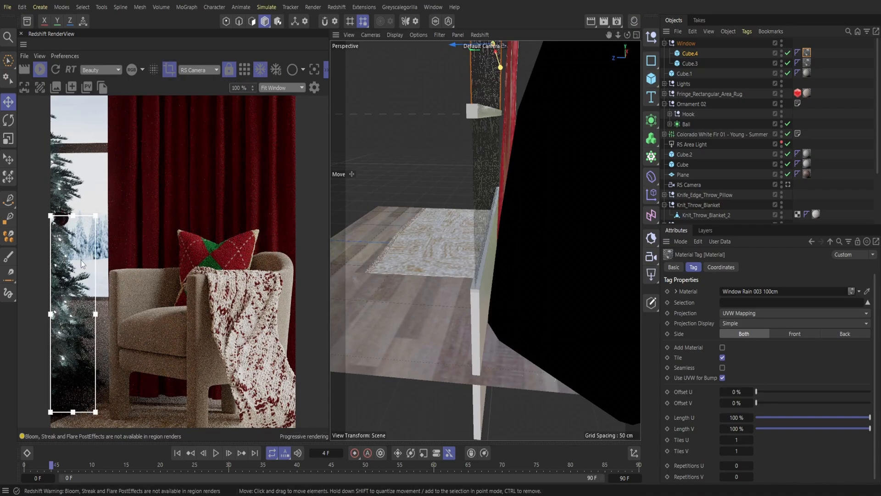
left_click_drag(81, 260, 67, 138)
left_click_drag(95, 190, 115, 191)
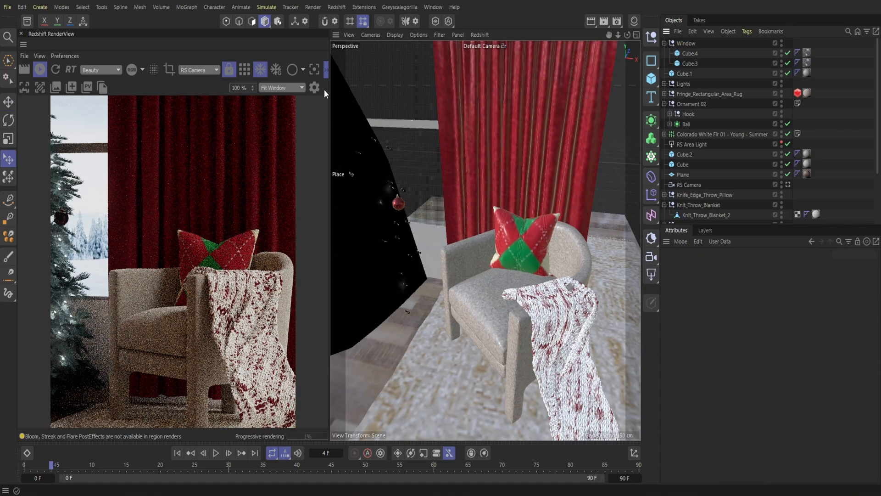
Show the render view's post-effect settings, switch the viewport to RS Camera and widen the render view.
left_click(316, 88)
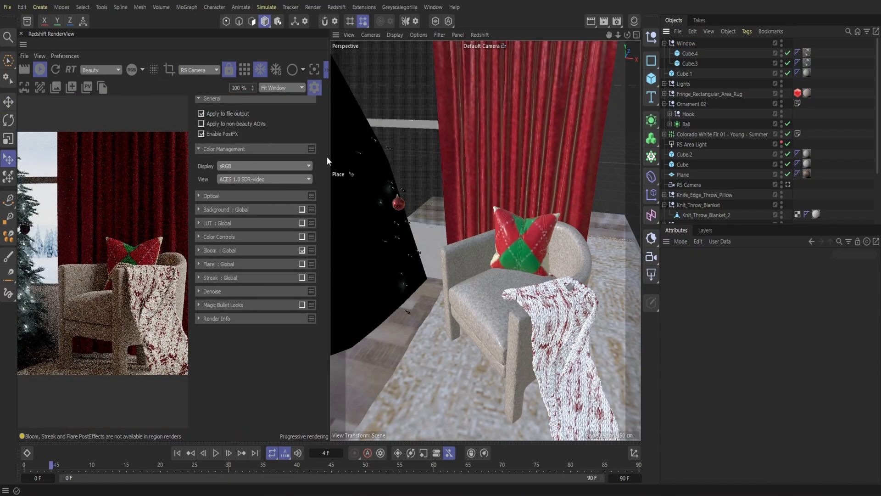
left_click(491, 45)
left_click(497, 67)
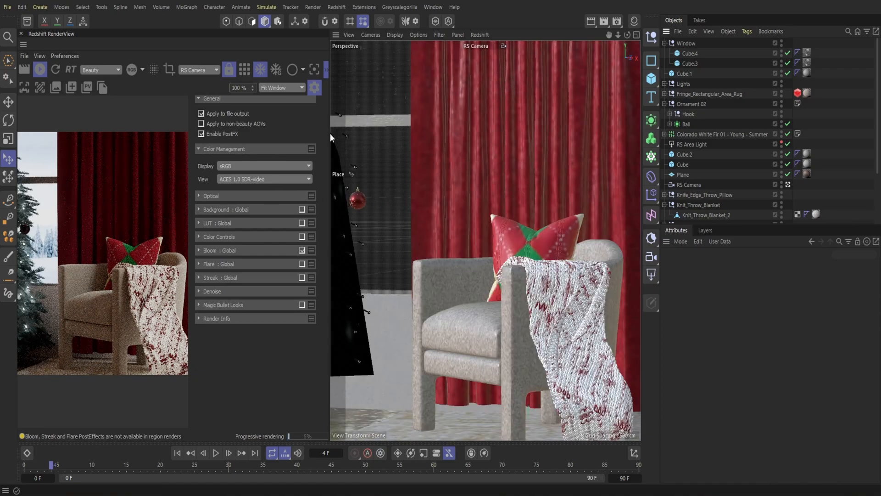
left_click_drag(330, 133, 478, 145)
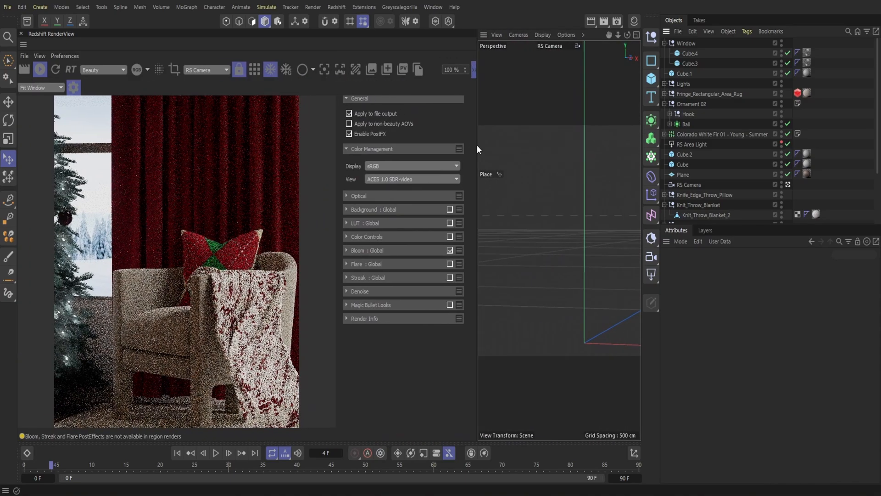
Enable the LUT post effect and try the LUT files Advantix_100, Advantix_200 and Advantix_400 on the render.
left_click(391, 223)
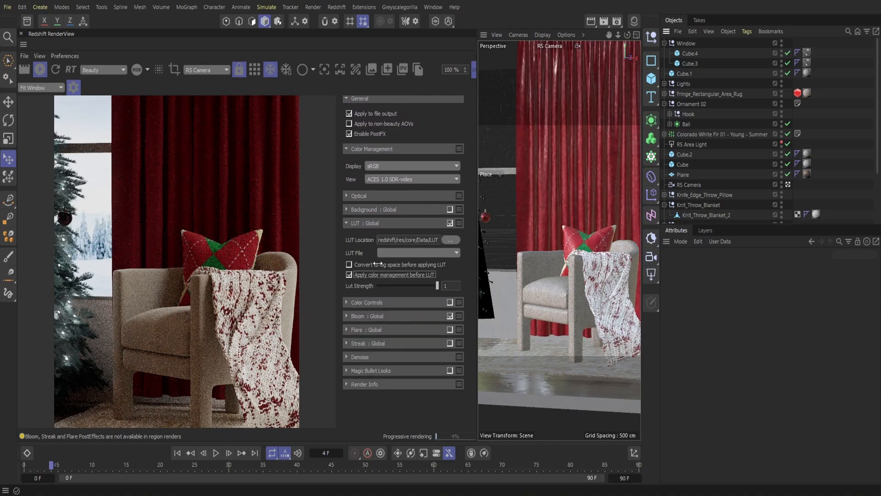
left_click(394, 252)
left_click(393, 267)
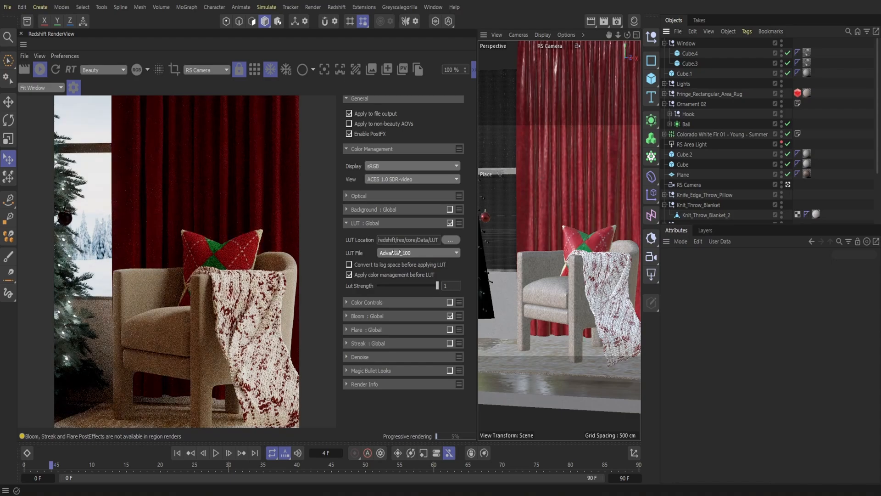
left_click(393, 253)
left_click(396, 267)
left_click(407, 253)
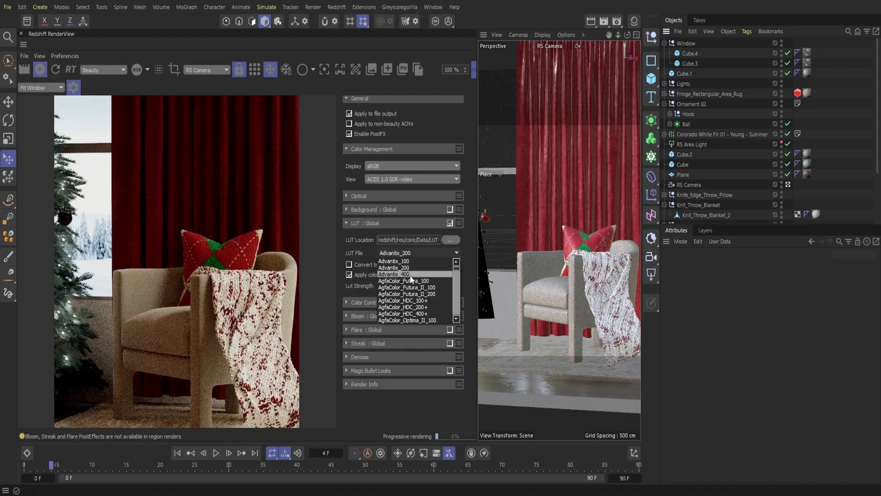
left_click(396, 274)
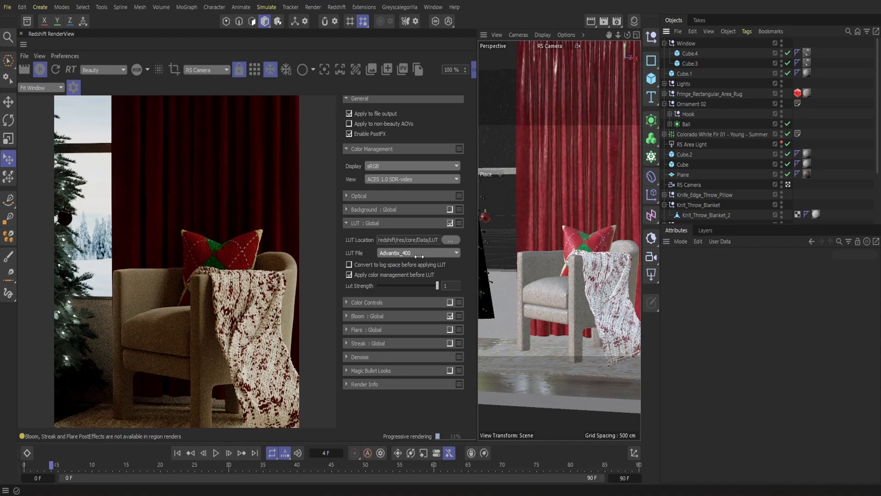
Compare the LUT files Advantix_100, Advantix_400 and AgfaColor_Futura_100 on the render.
left_click(419, 256)
left_click(419, 259)
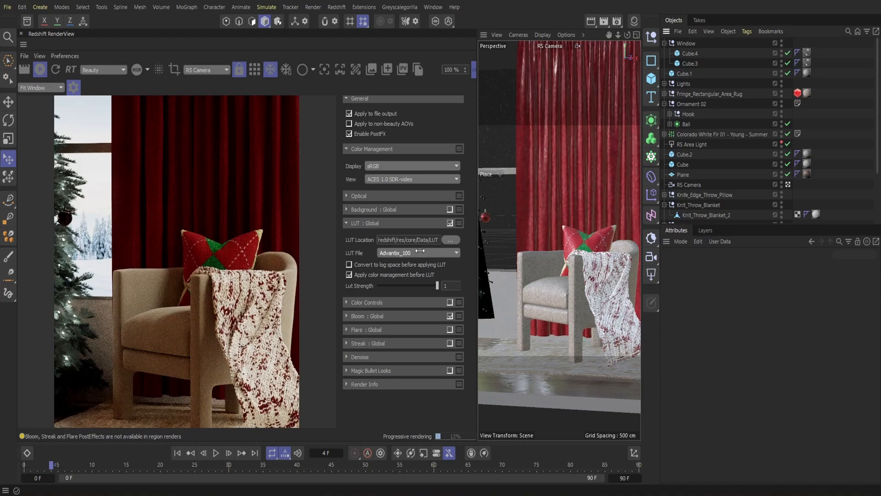
left_click(420, 252)
left_click(417, 272)
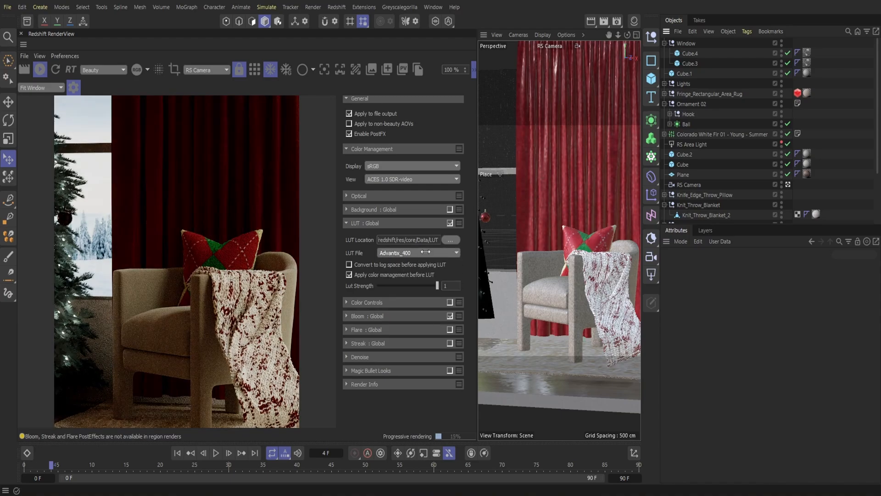
left_click(425, 251)
left_click(425, 264)
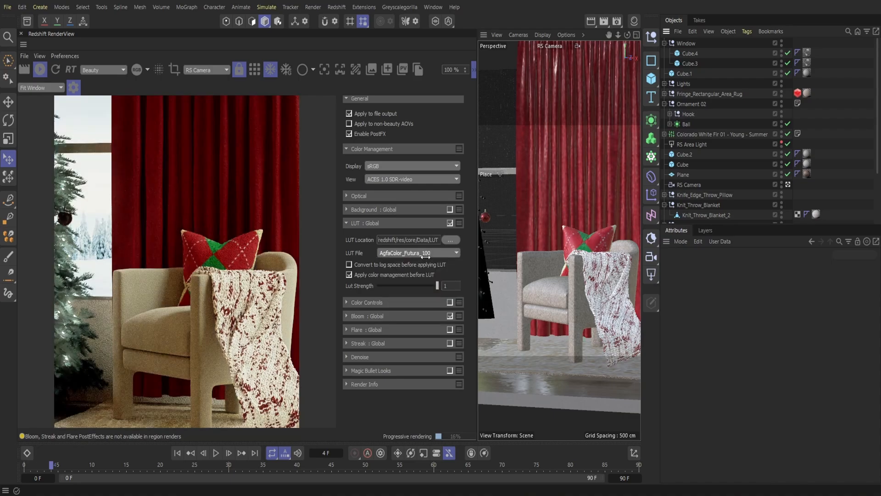
Try the LUT files AgfaColor_Futura_II_100, AgfaColor_Futura_II_200 and Contraste_Hard on the render.
left_click(426, 253)
left_click(429, 290)
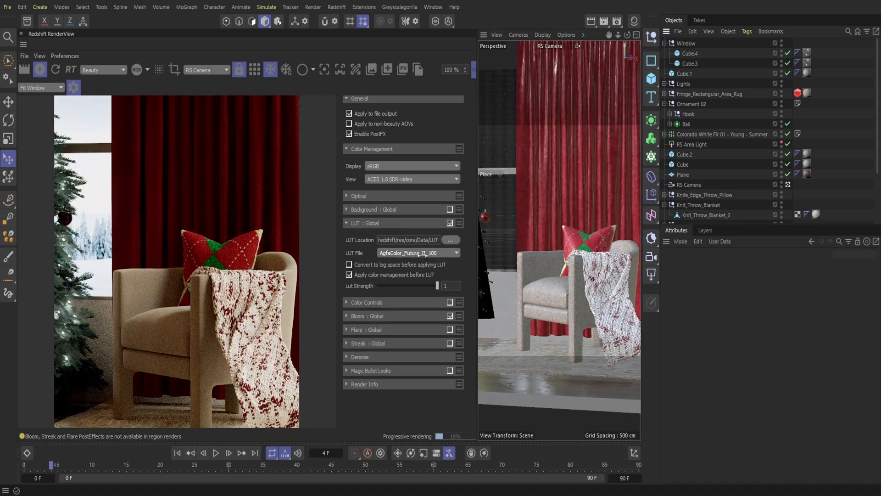
left_click(424, 254)
left_click(425, 294)
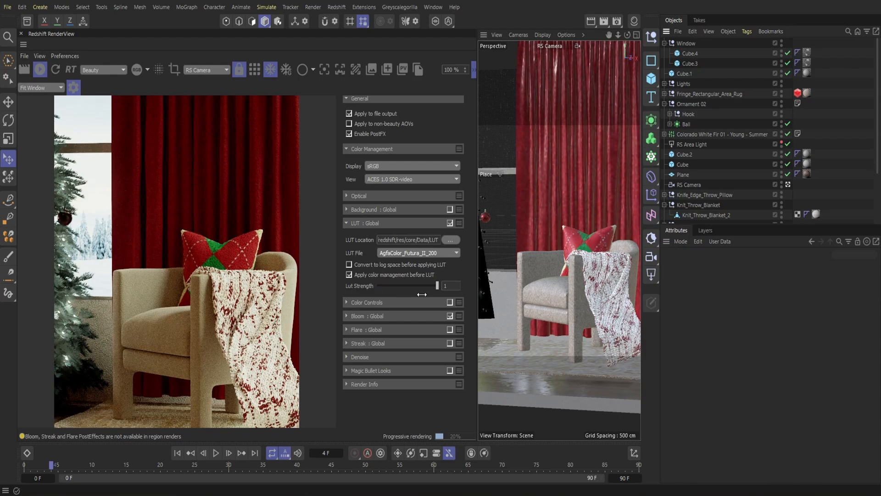
left_click(414, 251)
left_click(417, 308)
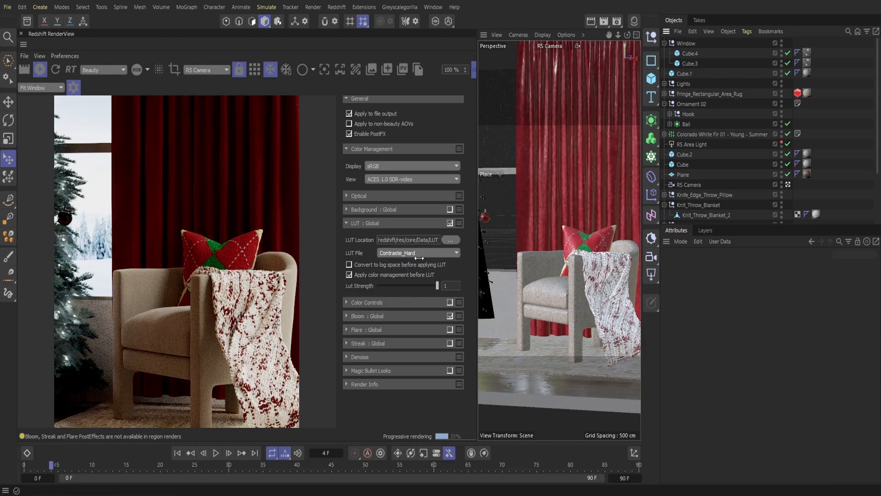
Browse the LUT files beyond the Kodak entries and try GC_Carbon_Saber-709.
left_click(419, 253)
scroll(427, 315, "down", 2)
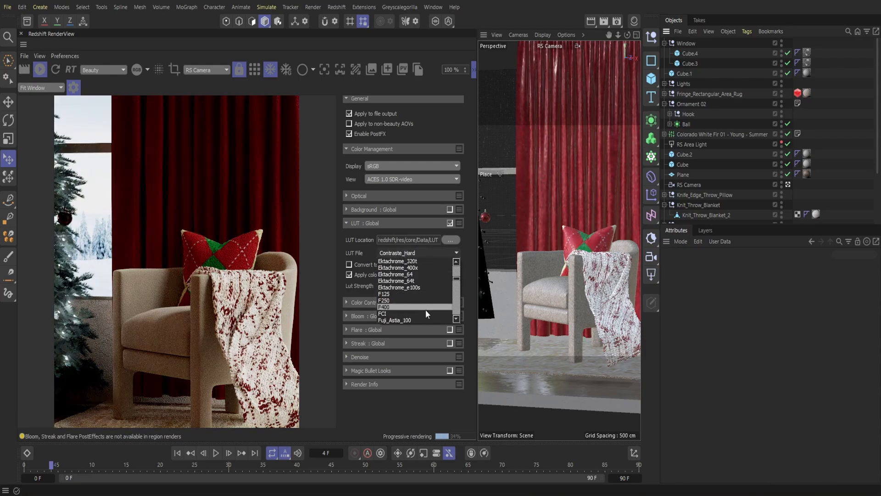
scroll(425, 301, "down", 6)
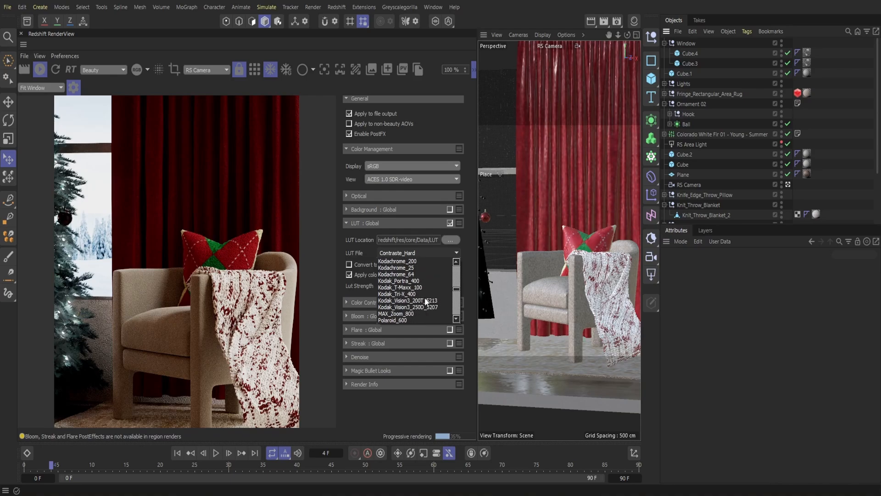
scroll(424, 282, "up", 3)
left_click(423, 284)
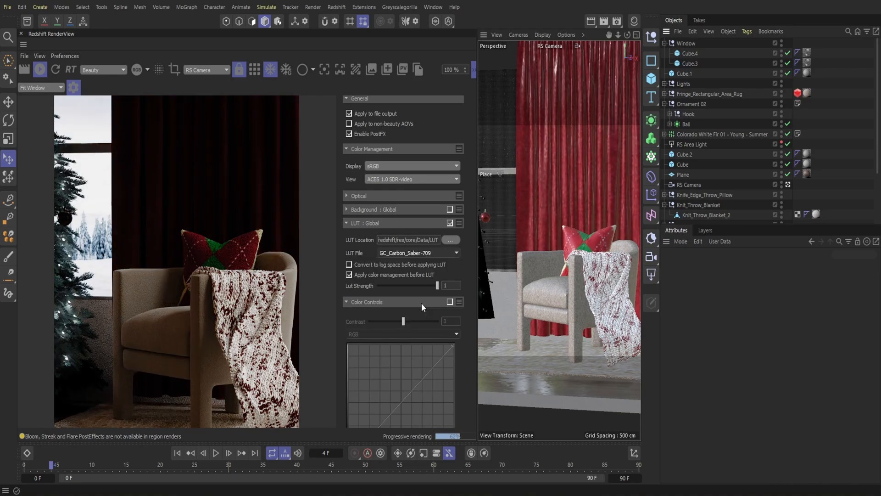
Try the LUT files GC_Warm_Hunny-709, GC_Warm_Hunny-LOG and LC3DL_Fuji3510, testing the LUT strength up to 1.
left_click(424, 254)
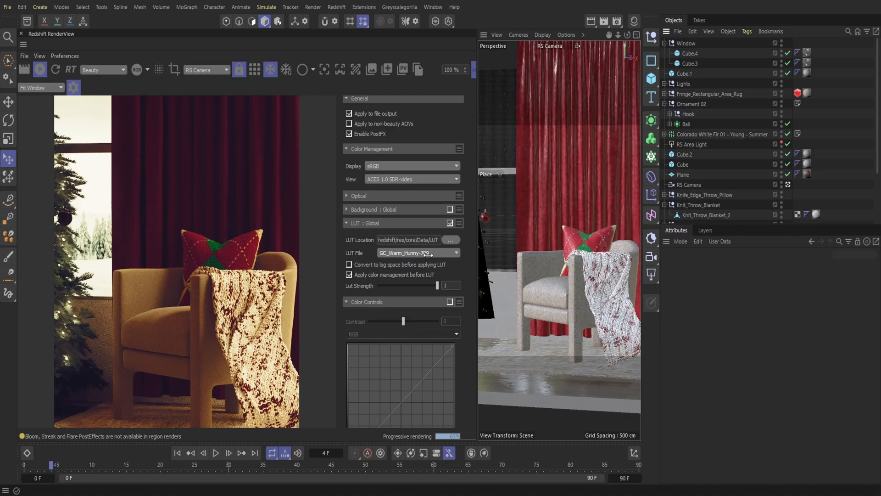
mouse_move(437, 285)
left_mouse_down()
mouse_move(370, 294)
mouse_move(448, 283)
left_mouse_up()
left_click(424, 253)
left_click(433, 314)
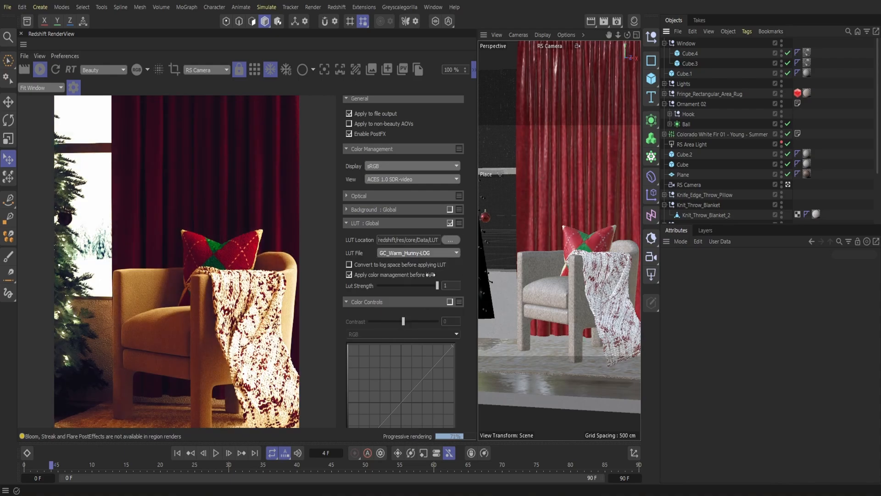
left_click(428, 253)
left_click(428, 266)
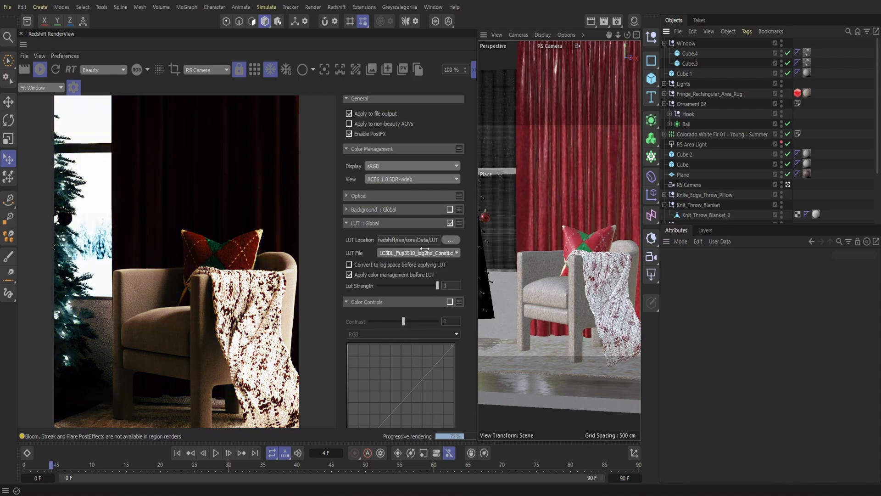
Browse the LUT files near the end of the list and try SONY_EE_SL2_L709A-2.
left_click(425, 249)
scroll(426, 317, "down", 8)
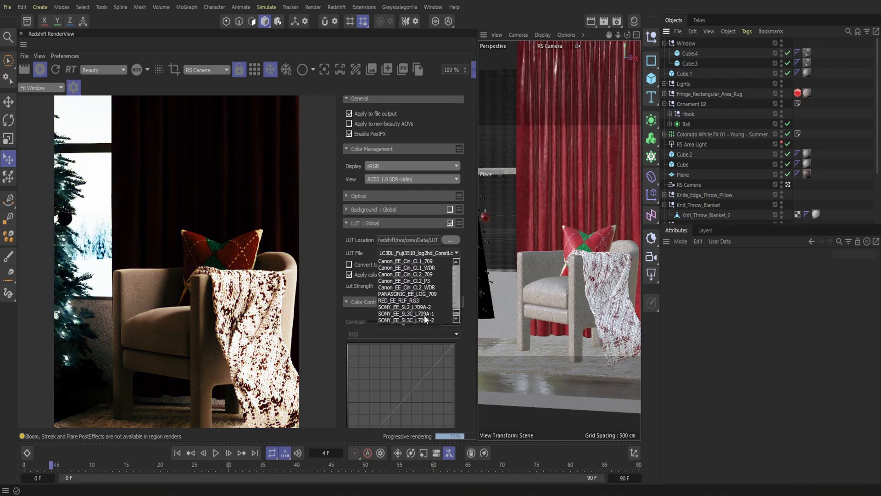
scroll(425, 319, "down", 2)
left_click(418, 285)
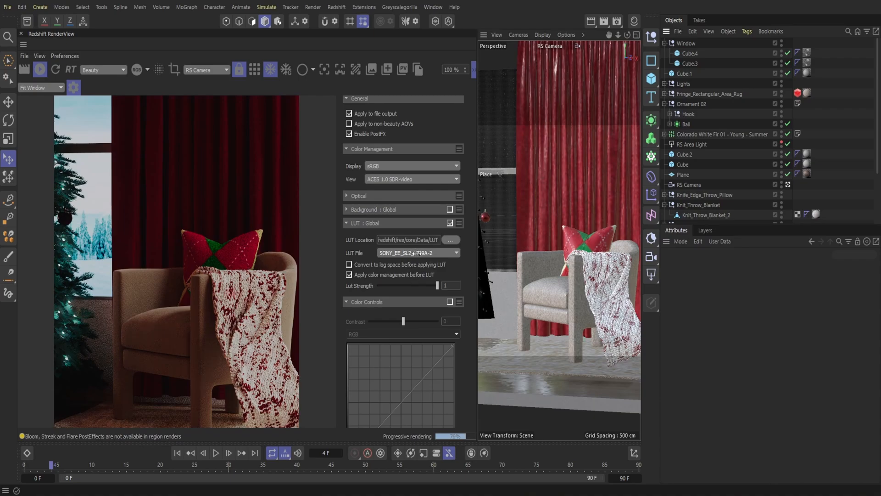
Try the LUT file SONY_EE_Slog3C_L709A and turn the LUT off and on to compare the render.
left_click(416, 253)
left_click(432, 294)
left_click(419, 256)
left_click(410, 303)
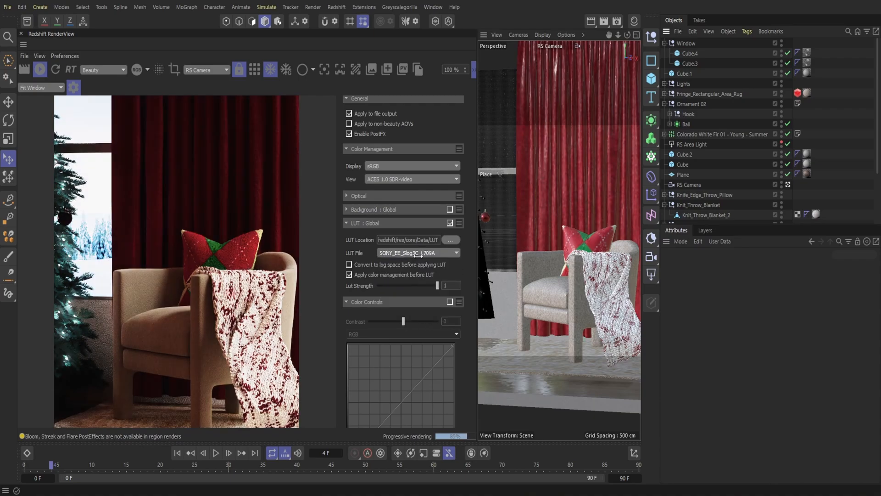
left_click(418, 256)
left_click(450, 223)
left_click(449, 224)
Return to the start of the LUT files and try AgfaColor_Futura_100 and AgfaColor_Vista_400.
left_click(424, 253)
scroll(426, 289, "up", 10)
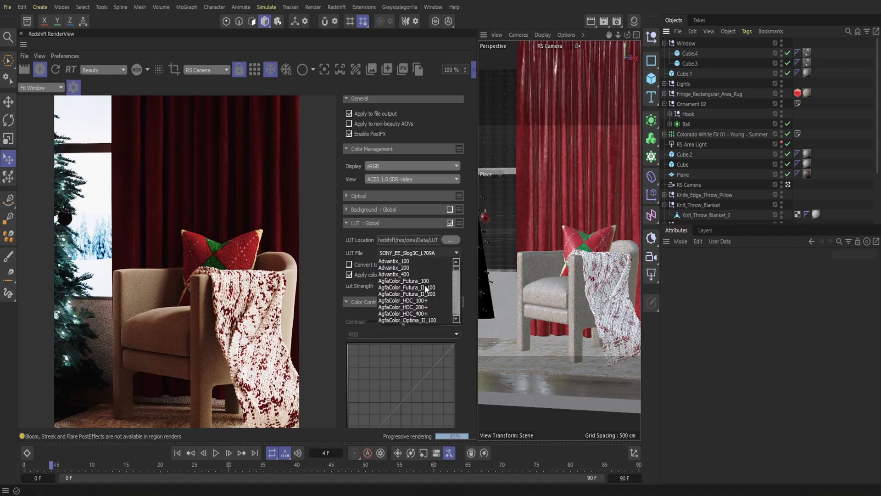
left_click(404, 280)
left_click(432, 253)
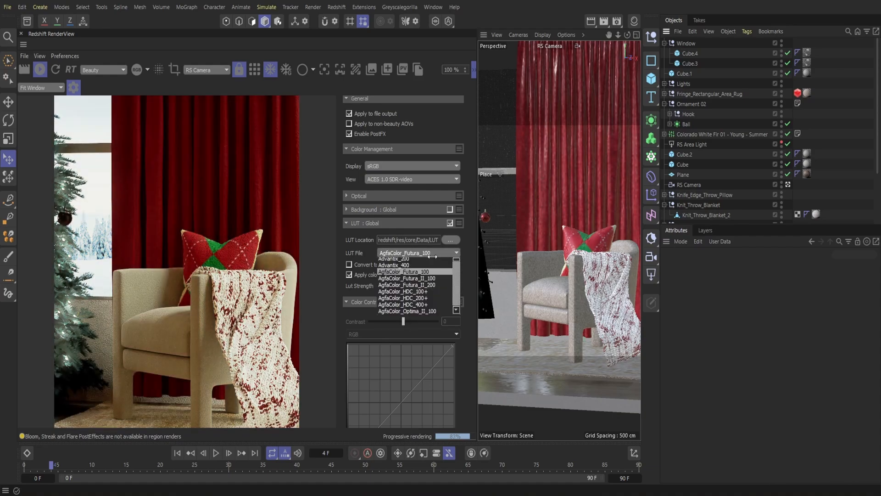
left_click(426, 314)
left_click(428, 254)
scroll(426, 294, "down", 2)
left_click(426, 316)
Try the LUT file Canon_DSC_S315_n1 at strength 0.698 and turn the LUT off and on to compare.
left_click(431, 254)
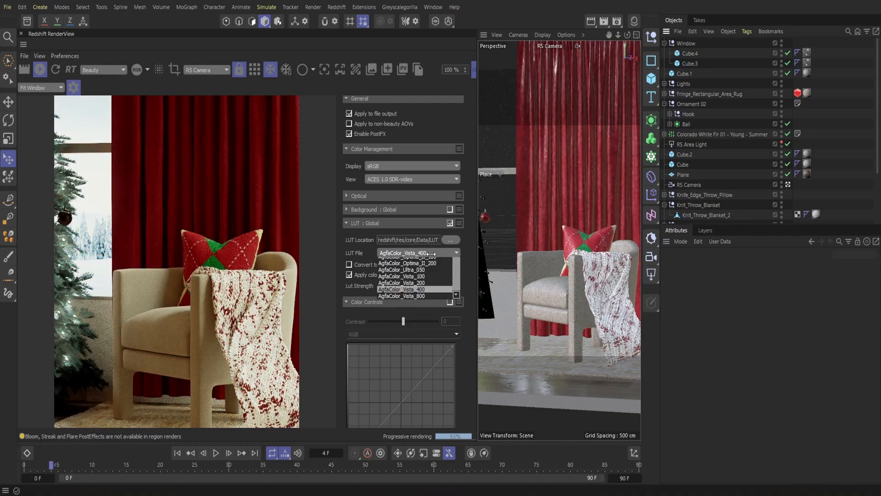
scroll(427, 287, "down", 1)
left_click(420, 290)
left_click(450, 223)
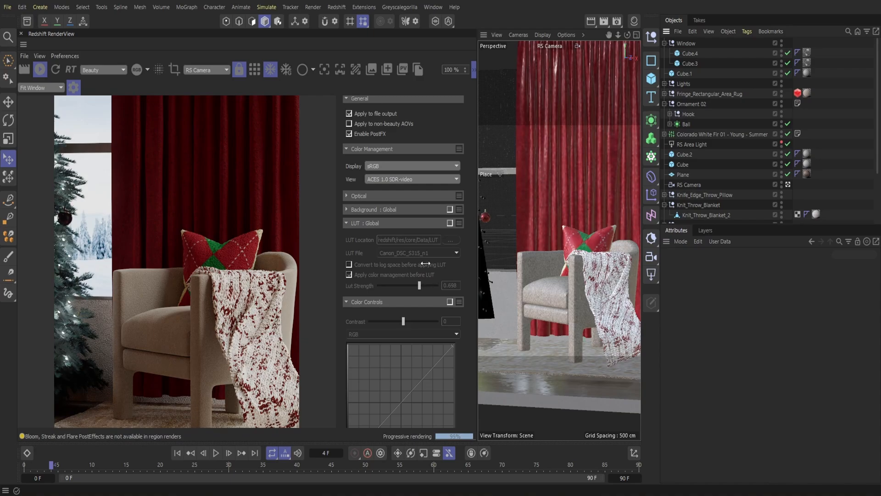
left_click(450, 223)
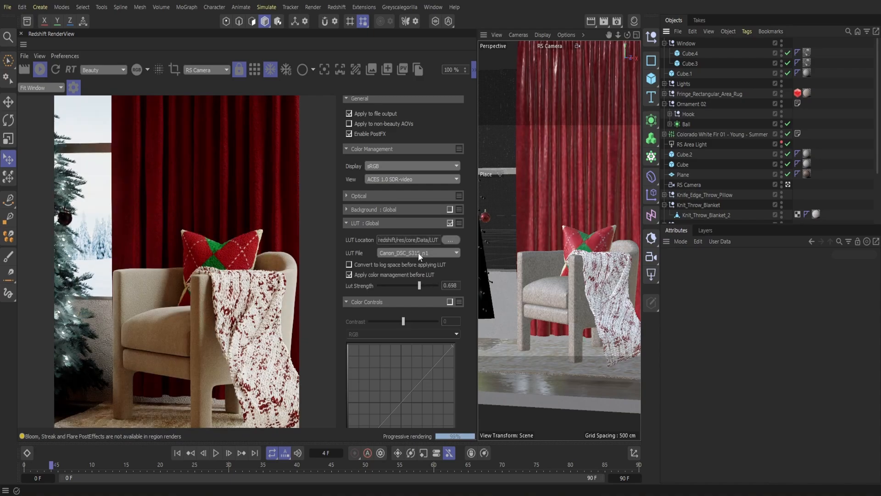
Set the LUT file to SONY_EE_Slog3C_L709A with a LUT strength of 1.
left_click(420, 256)
scroll(425, 271, "down", 2)
left_click(429, 255)
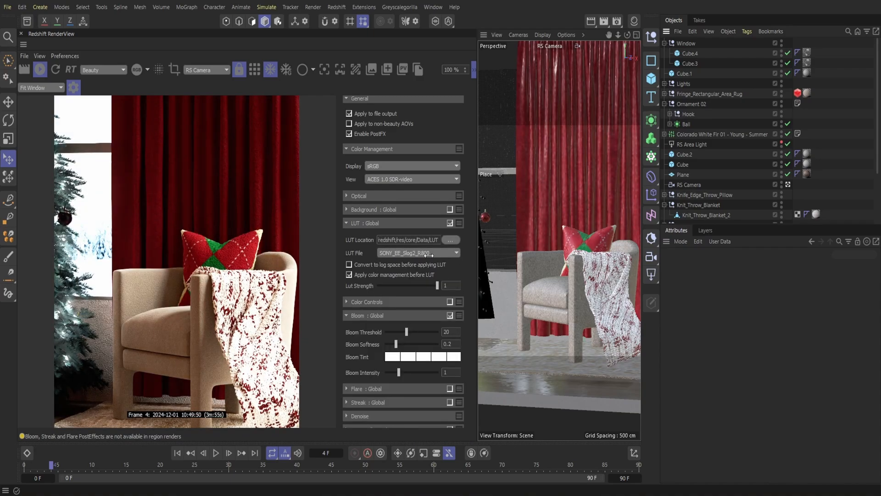
left_click(429, 255)
left_click(426, 322)
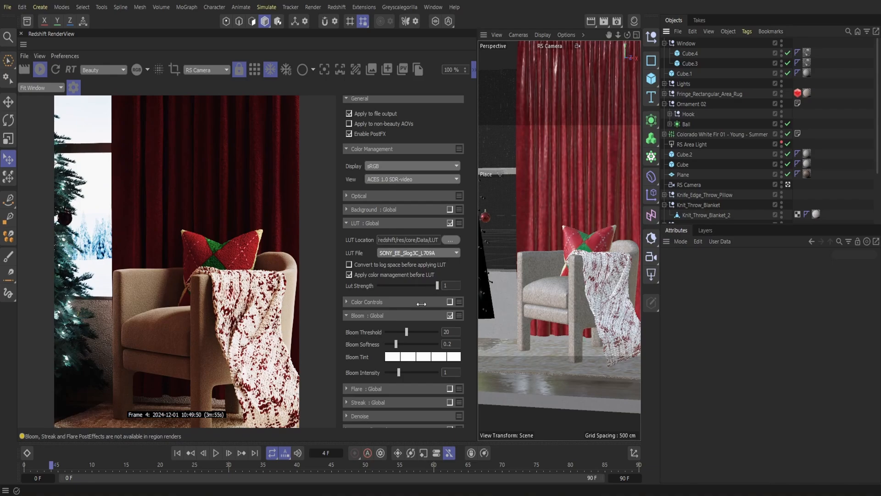
Go back to the start of the LUT files and set the LUT file to Advantix_400.
left_click(427, 253)
scroll(408, 318, "up", 5)
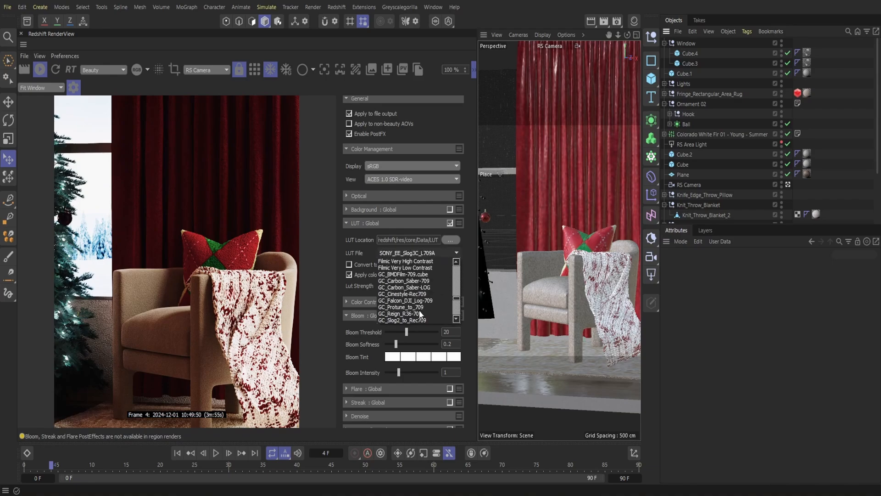
scroll(420, 311, "up", 10)
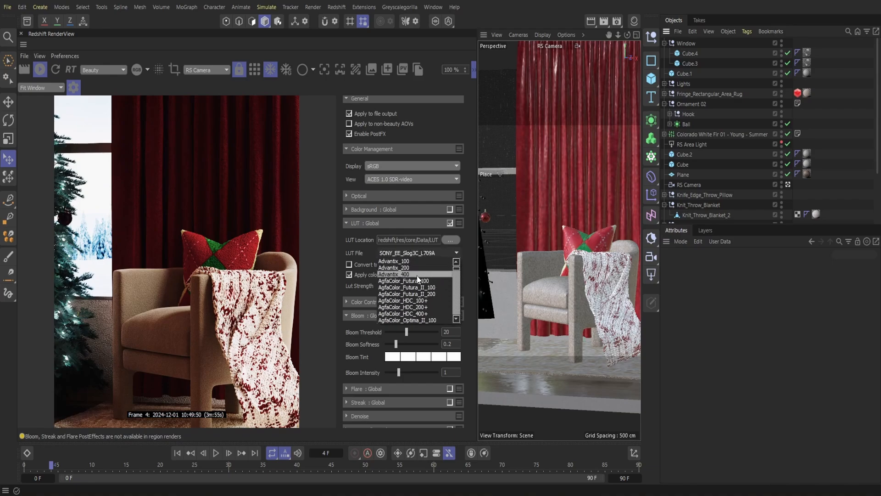
left_click(418, 275)
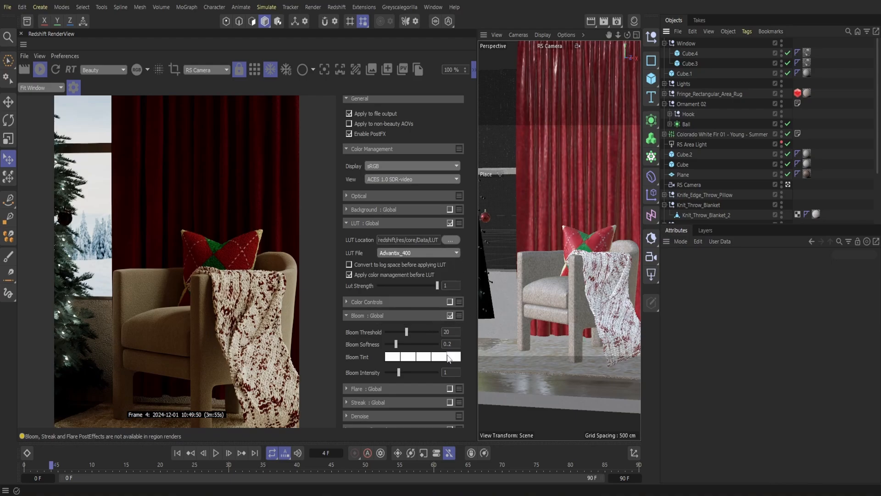
Lower the bloom threshold to 5.36 and hide the RenderView's post-effect settings.
left_click_drag(407, 334, 389, 332)
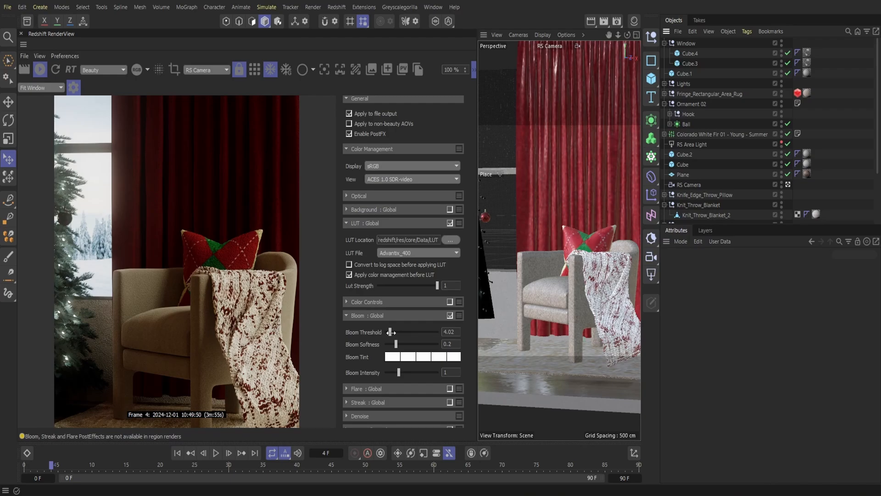
left_click_drag(391, 331, 391, 332)
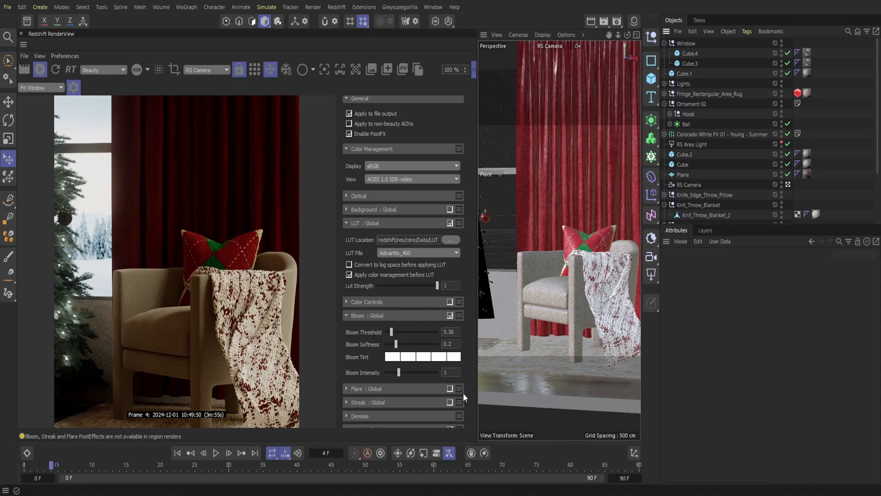
left_click(473, 71)
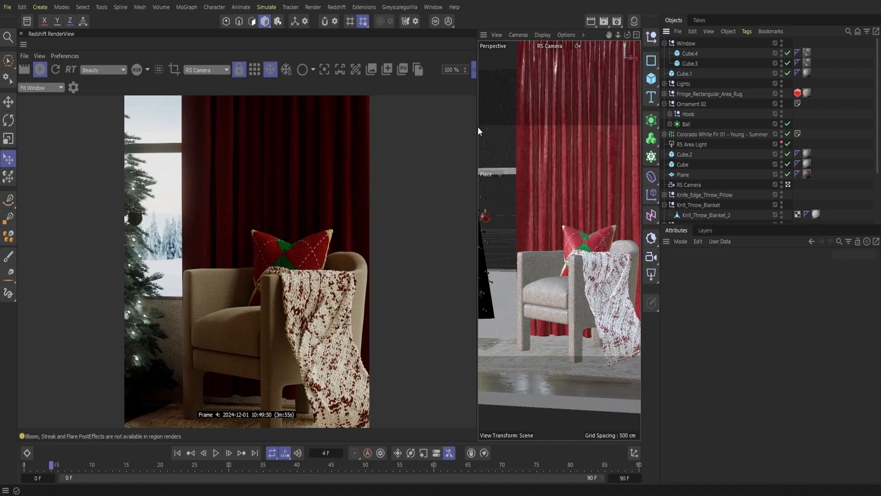
Narrow the RenderView to the image width and set the Redshift bucket quality to High in the render settings.
left_click_drag(477, 127, 269, 128)
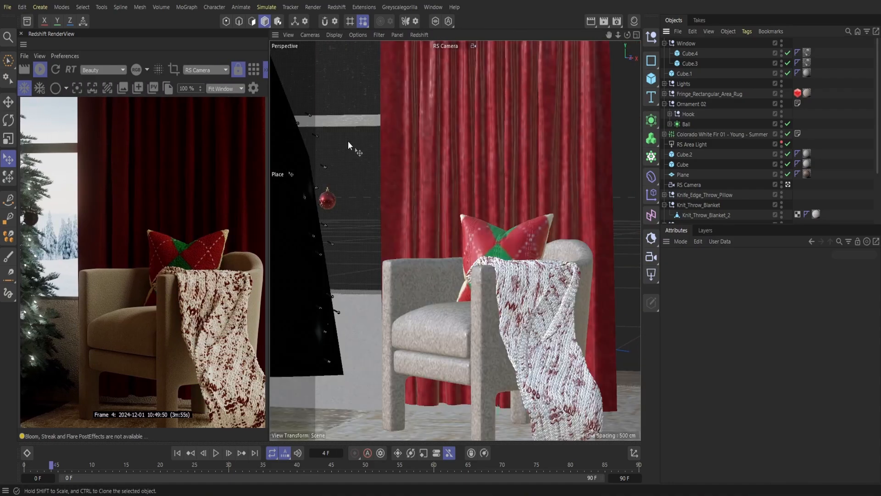
left_click(618, 21)
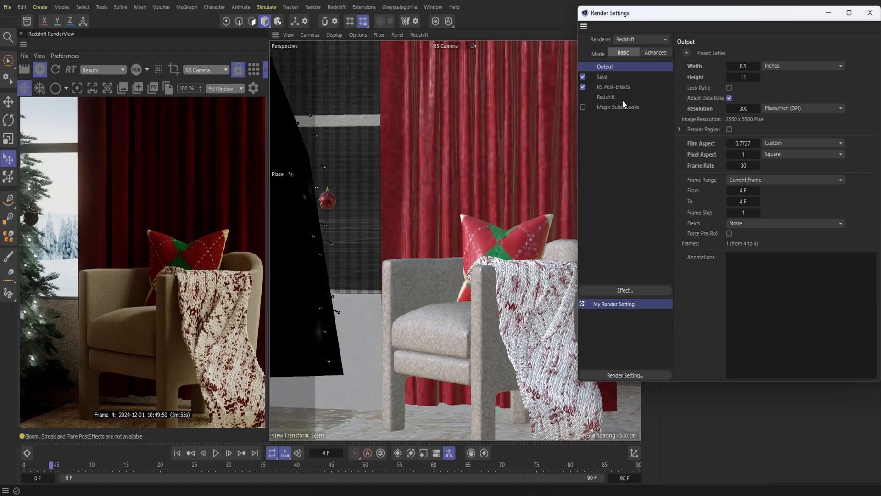
left_click(652, 54)
left_click(623, 54)
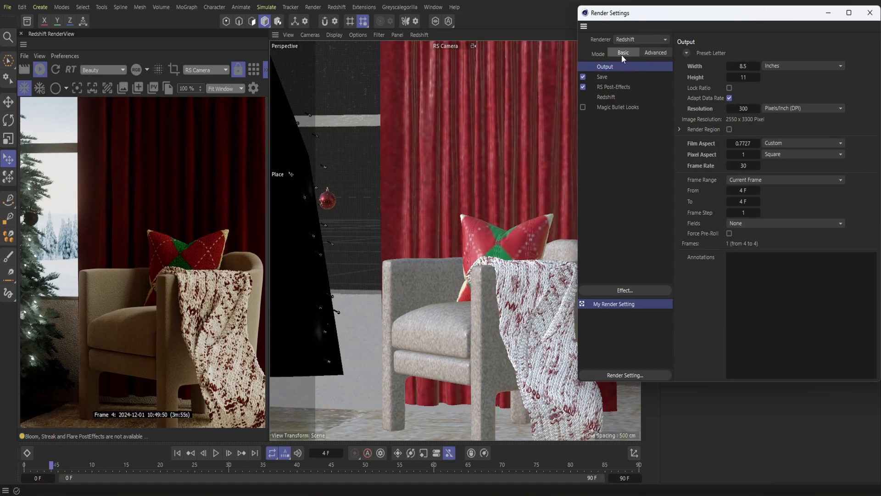
left_click(606, 96)
left_click(804, 84)
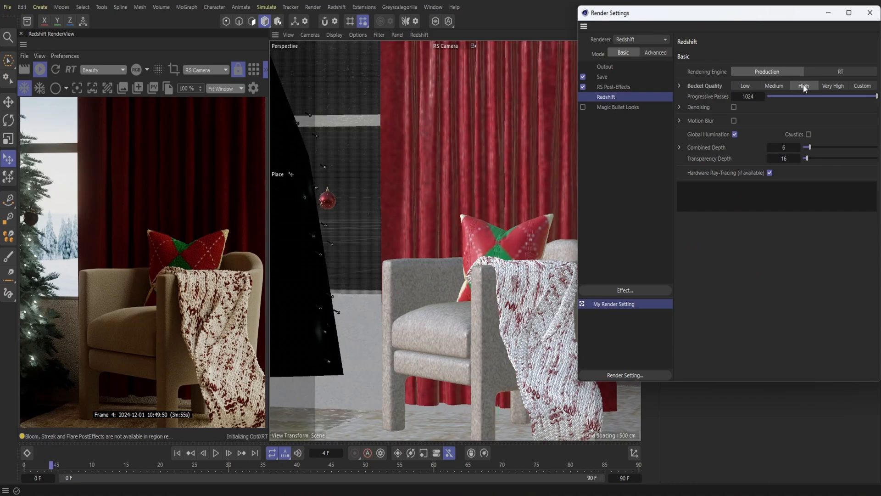
Try Caustics in the basic Redshift render settings and turn it off again.
left_click(809, 134)
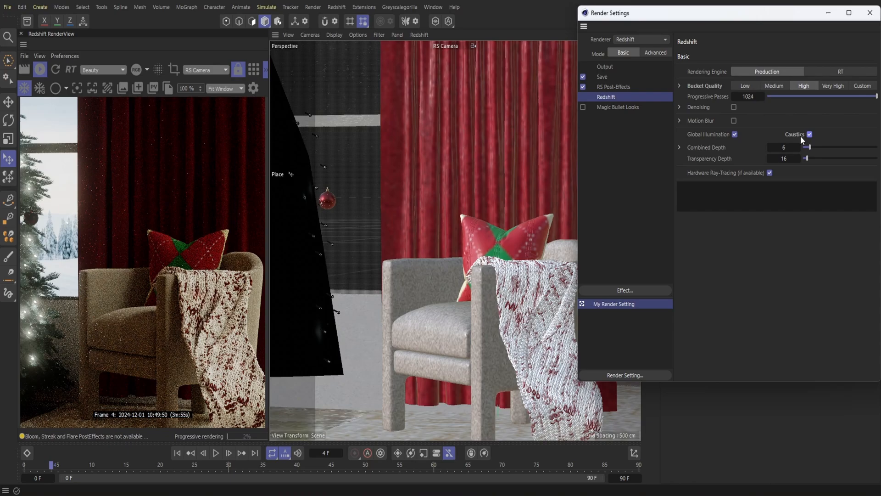
left_click(809, 134)
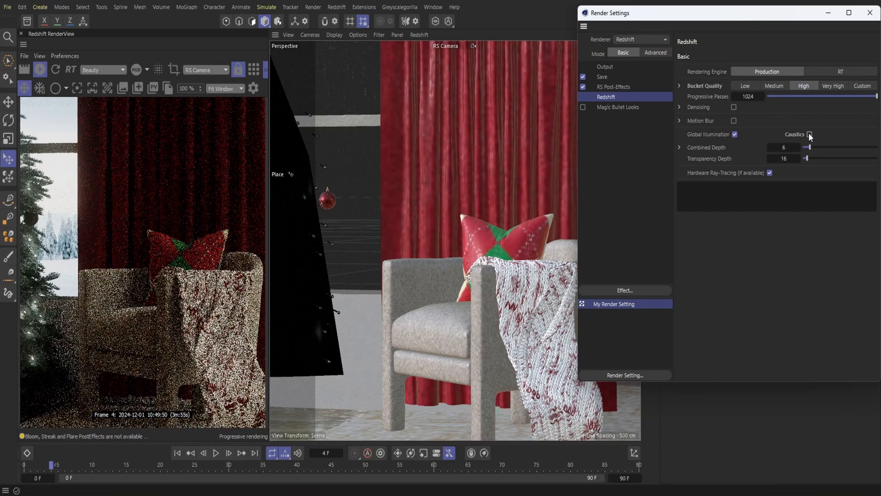
Put away the render settings and widen the RenderView beside the perspective viewport.
left_click(829, 14)
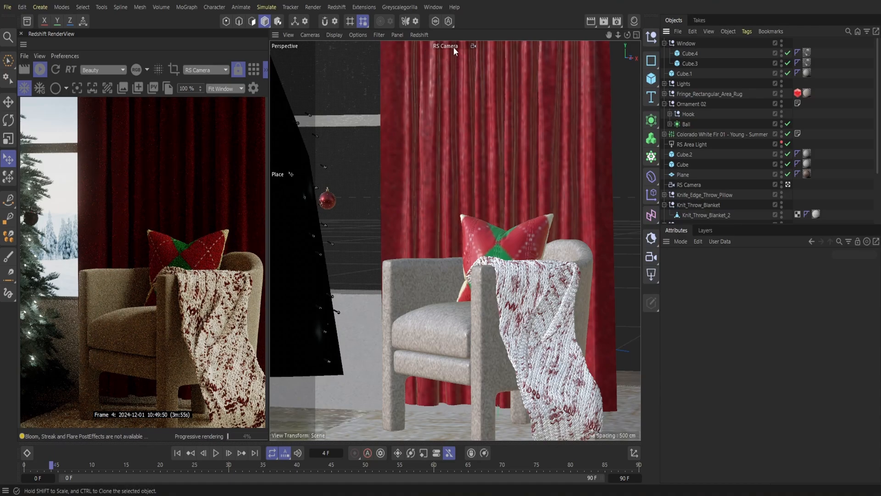
left_click(227, 109)
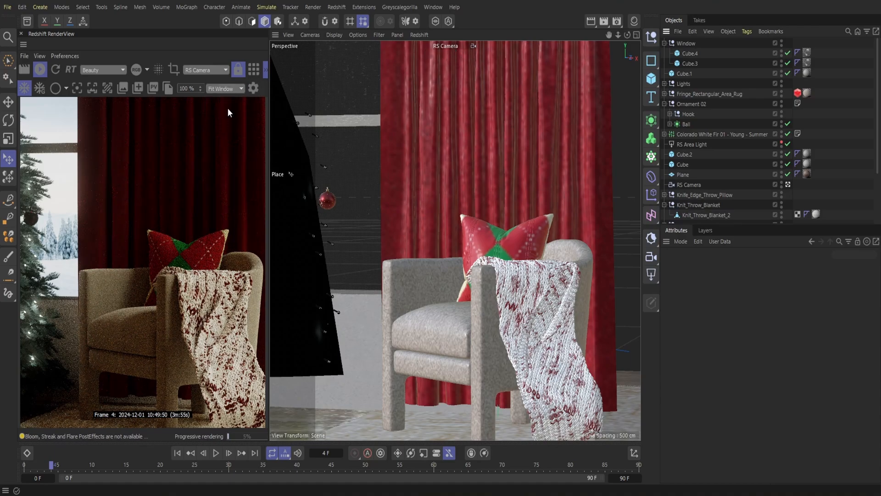
left_click_drag(269, 128, 338, 129)
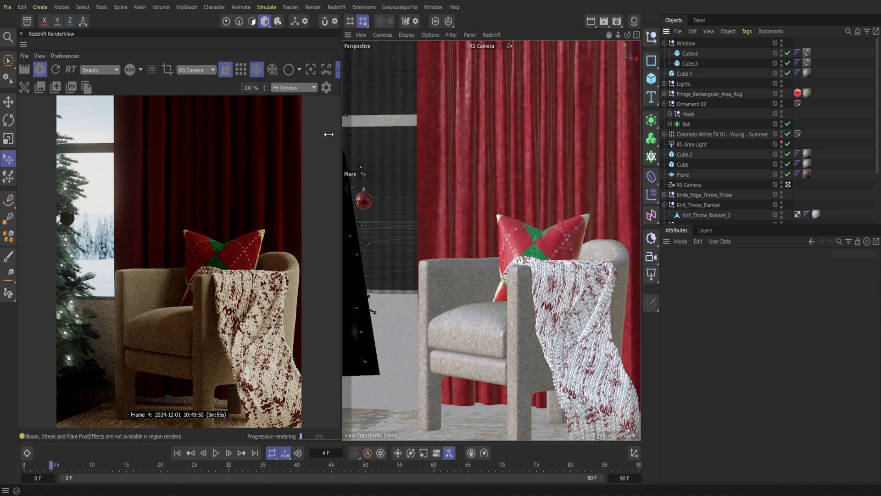